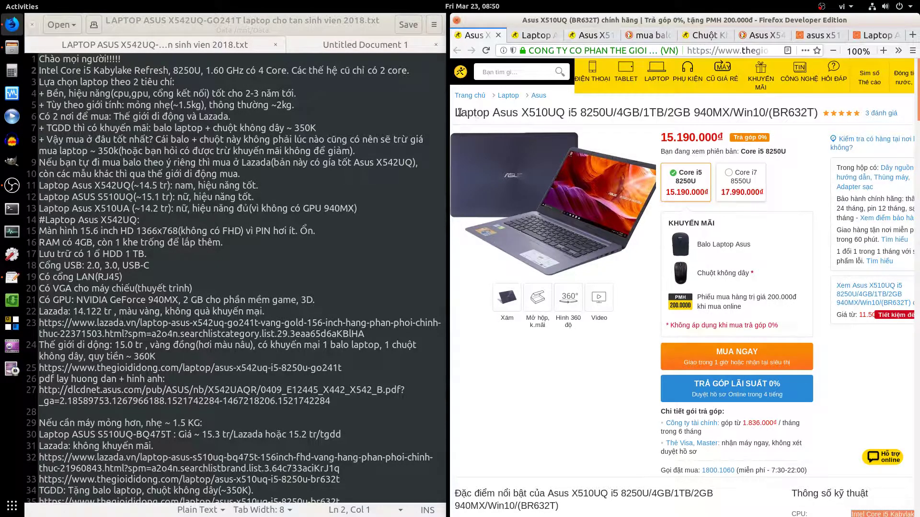
# Rotate the X510UQ laptop in the fullscreen 360° viewer, then close the viewer
pyautogui.moveTo(459, 112); pyautogui.dragTo(566, 111)
pyautogui.click(571, 301)
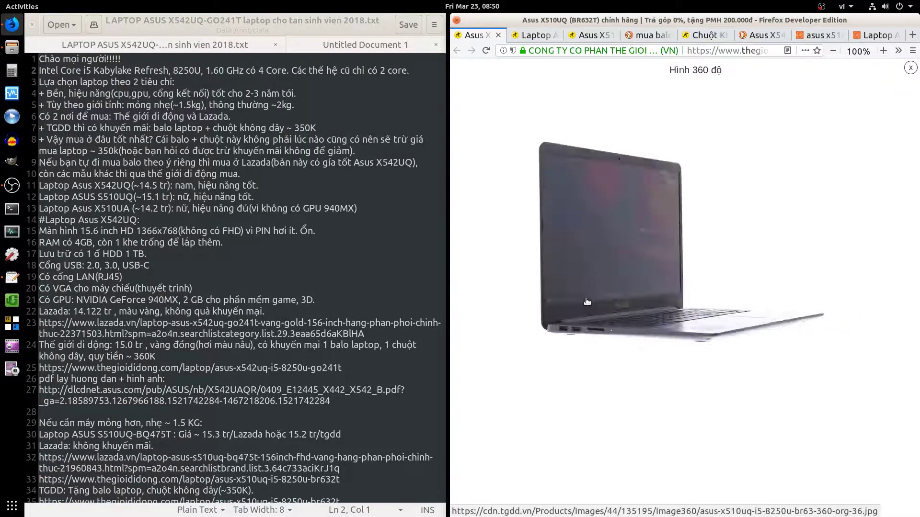
pyautogui.press('F11')
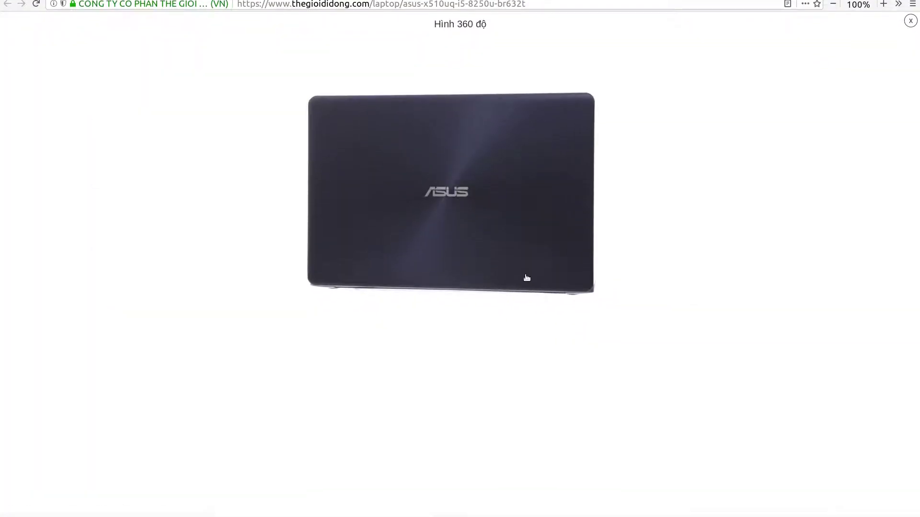
pyautogui.moveTo(446, 269)
pyautogui.mouseDown()
pyautogui.moveTo(534, 211)
pyautogui.moveTo(485, 272)
pyautogui.moveTo(608, 258)
pyautogui.moveTo(377, 280)
pyautogui.moveTo(549, 269)
pyautogui.moveTo(527, 272)
pyautogui.mouseUp()
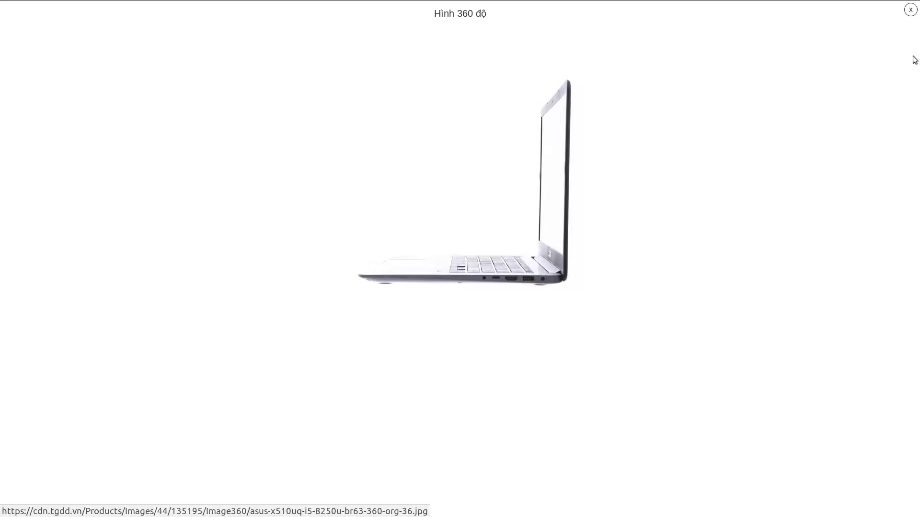
pyautogui.click(910, 10)
pyautogui.press('F11')
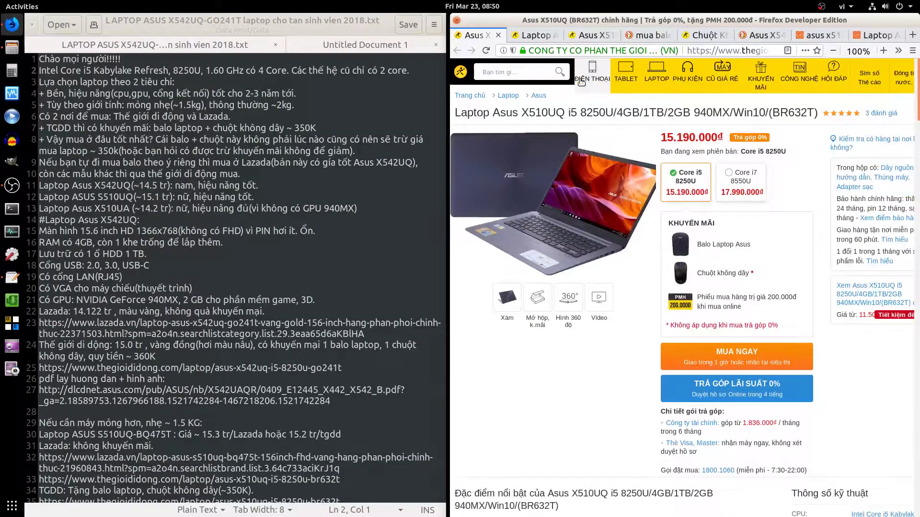
# Look through the X510UA tab and switch to the wireless mouse listing
pyautogui.click(537, 35)
pyautogui.click(590, 35)
pyautogui.scroll(5, 615, 196)
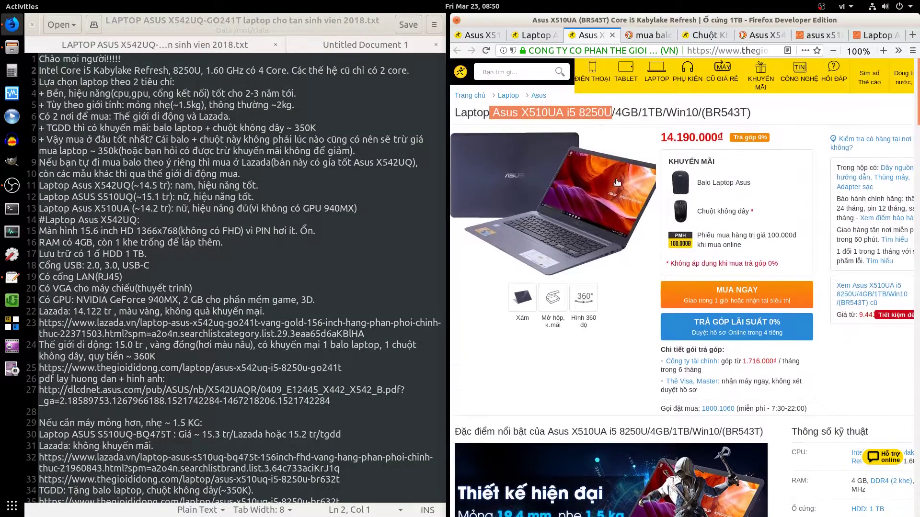
pyautogui.click(690, 38)
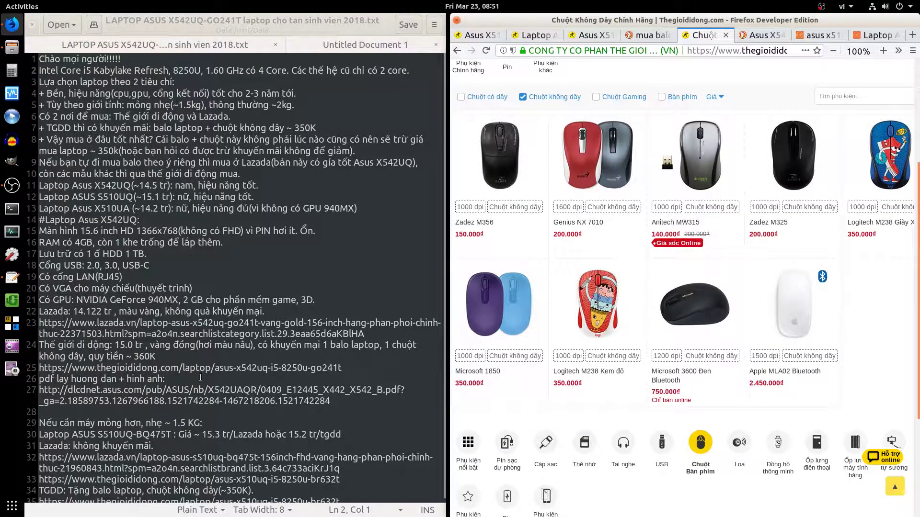
# Copy the X542UQ store link from line 25 and Paste & Go it in the address bar
pyautogui.moveTo(341, 368); pyautogui.dragTo(39, 368)
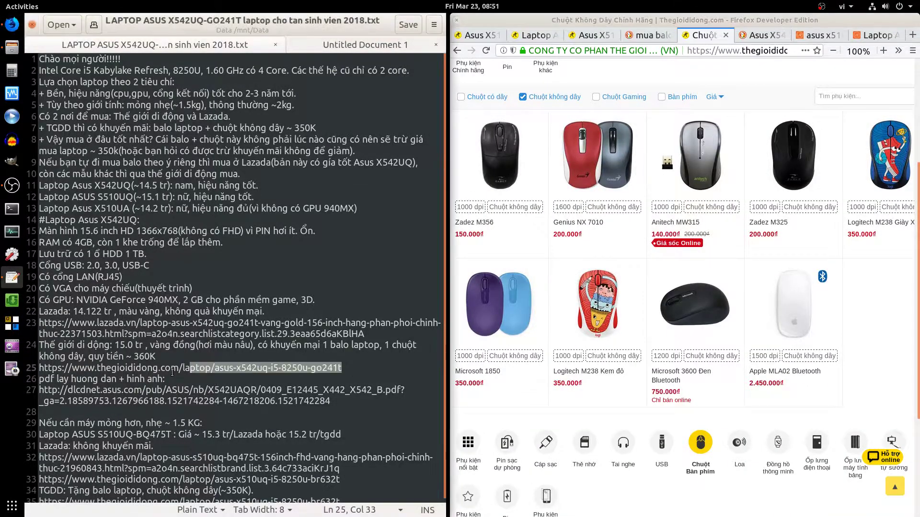
pyautogui.rightClick(56, 364)
pyautogui.click(71, 415)
pyautogui.rightClick(701, 51)
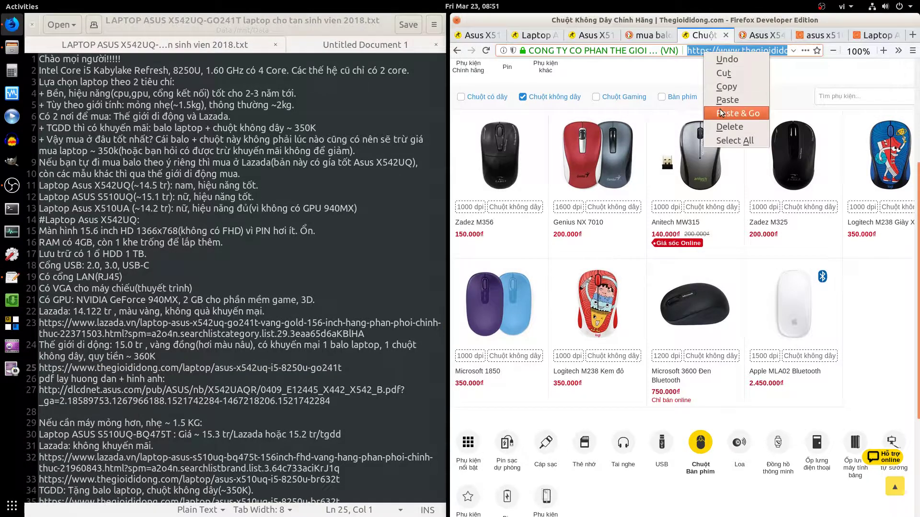
pyautogui.click(720, 108)
pyautogui.click(685, 181)
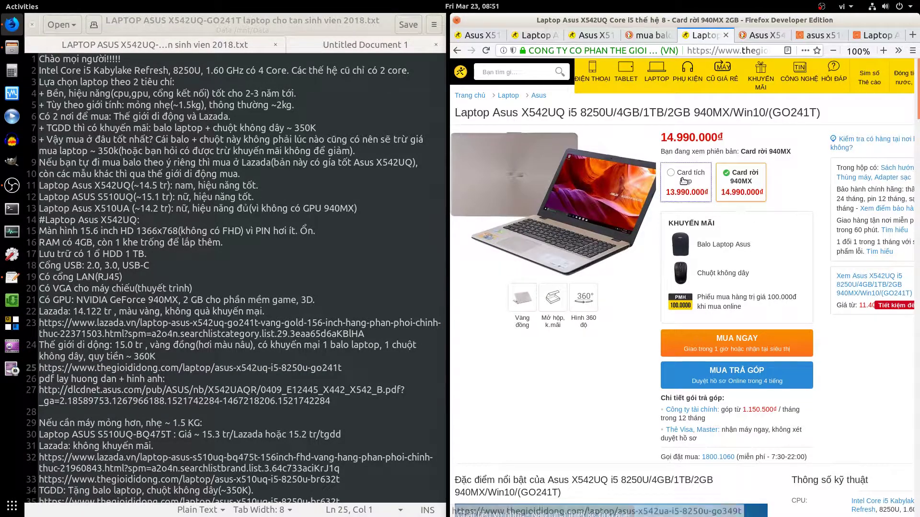
pyautogui.click(746, 182)
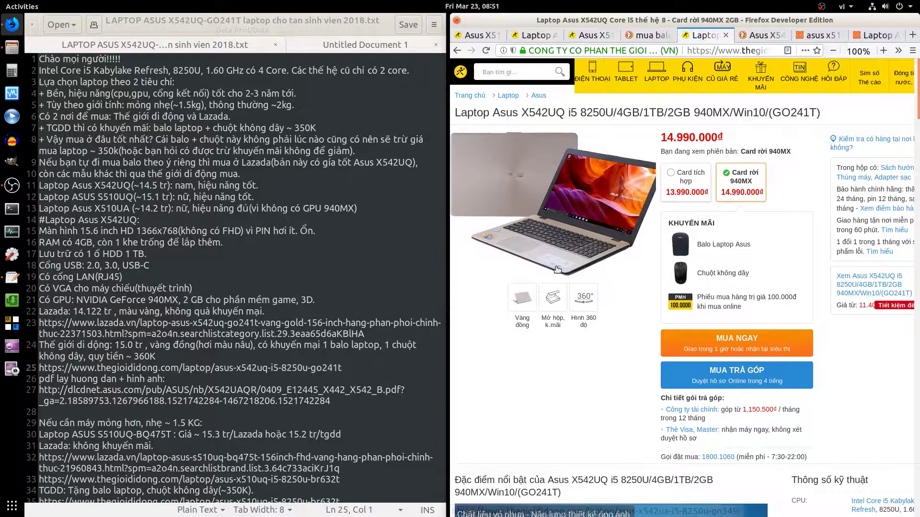
pyautogui.click(590, 296)
pyautogui.press('F11')
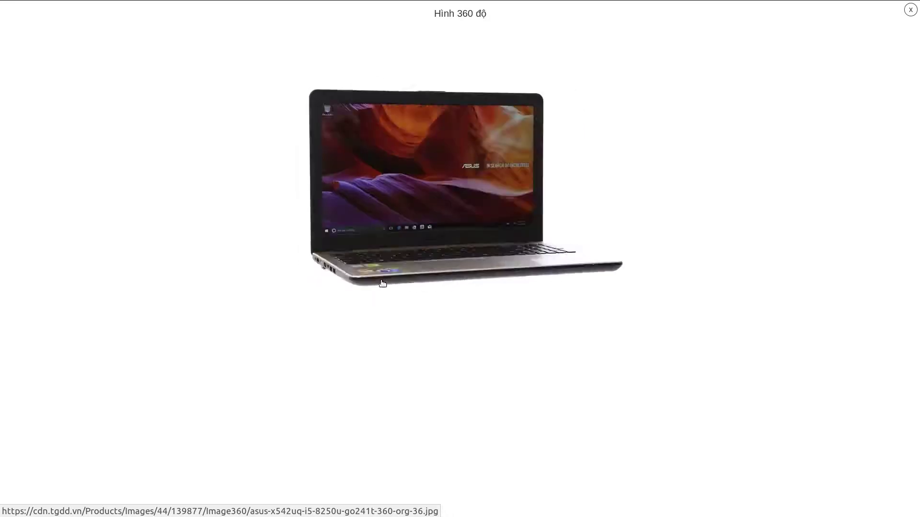
pyautogui.click(910, 10)
pyautogui.click(290, 242)
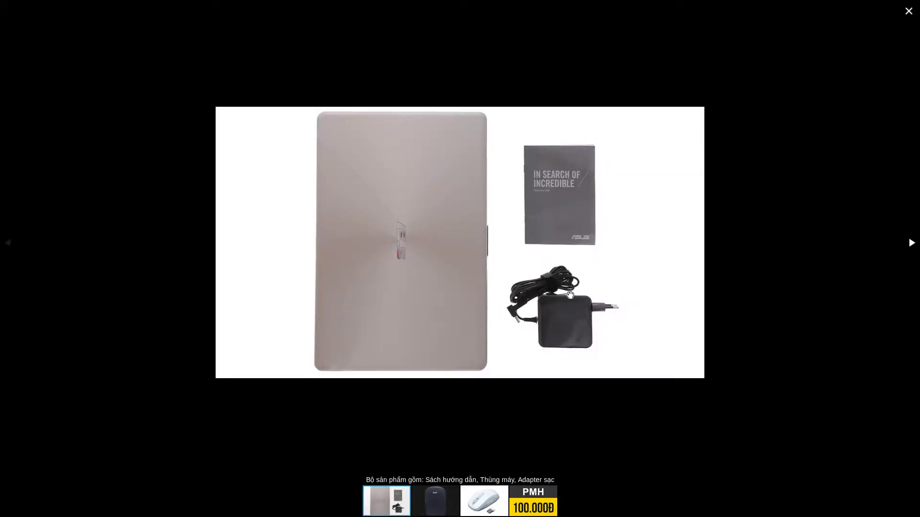
pyautogui.click(908, 11)
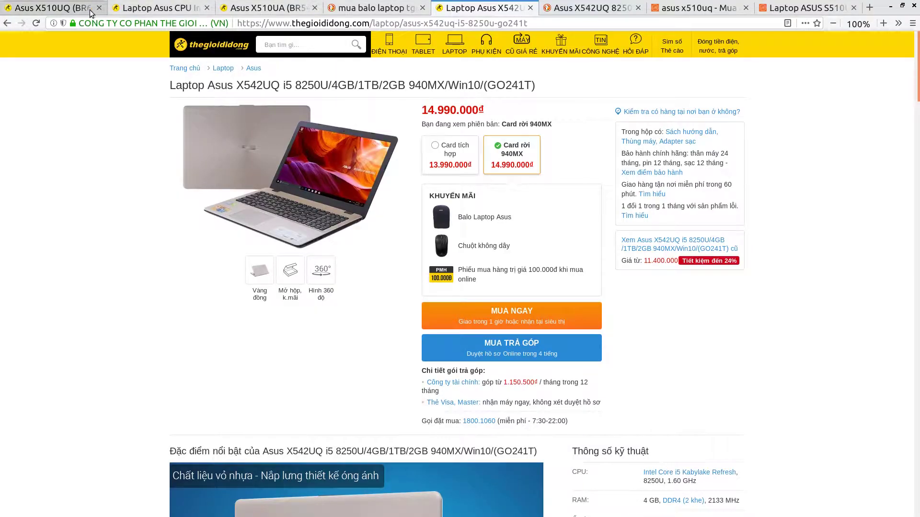
pyautogui.click(53, 7)
pyautogui.click(278, 242)
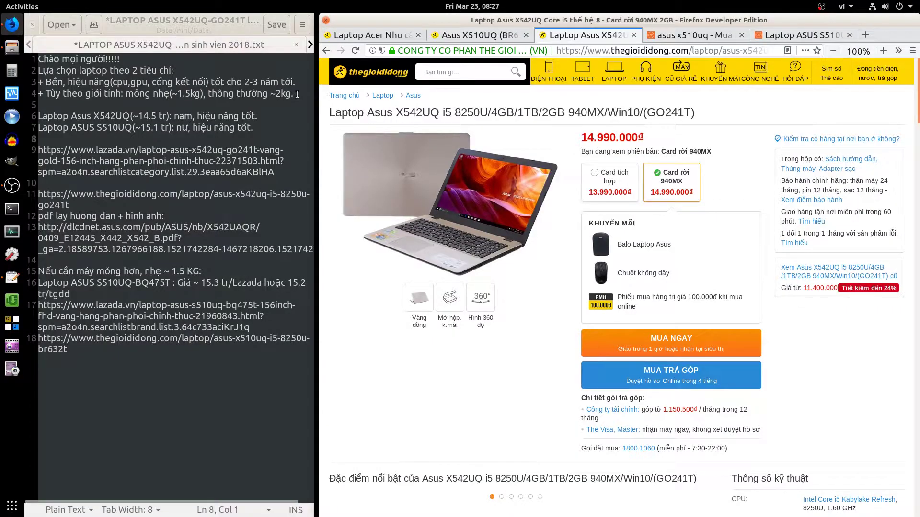
# Turn line 8 into a '#Laptop Asus X542UQ' heading using the name copied from line 6
pyautogui.moveTo(297, 95); pyautogui.dragTo(38, 70)
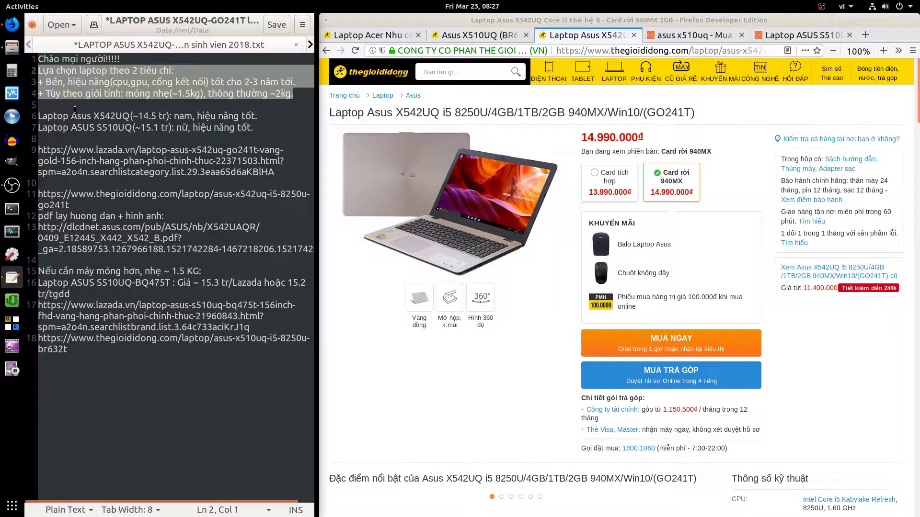
pyautogui.moveTo(255, 129); pyautogui.dragTo(39, 116)
pyautogui.click(90, 146)
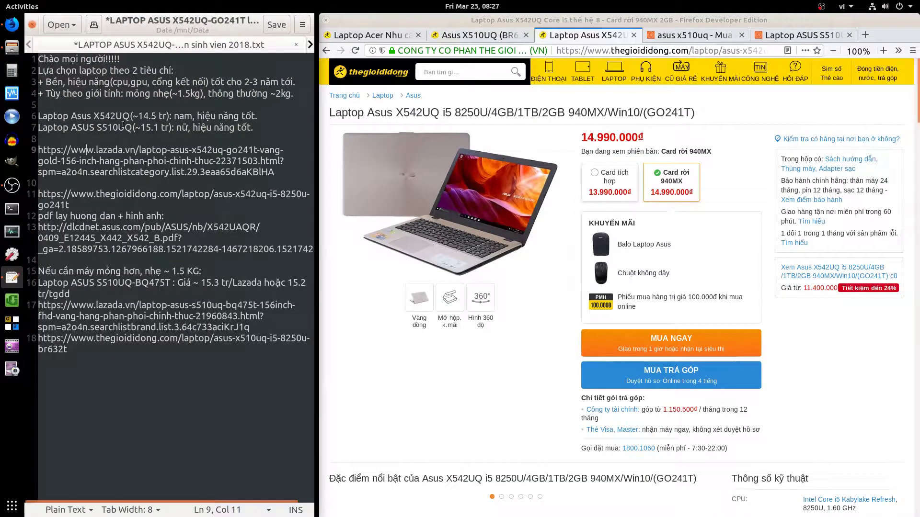
pyautogui.moveTo(130, 116); pyautogui.dragTo(47, 116)
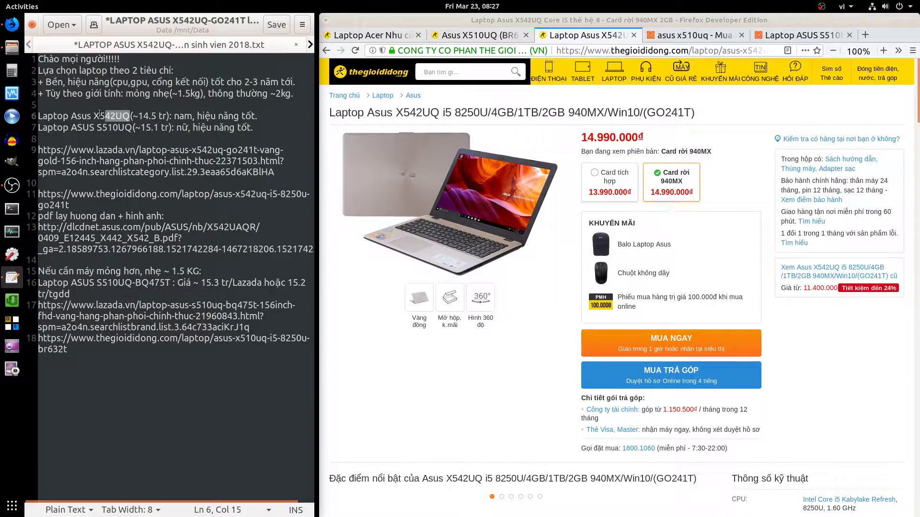
pyautogui.hotkey('ctrl', 'c')
pyautogui.click(48, 139)
pyautogui.write('#')
pyautogui.hotkey('ctrl', 'v')
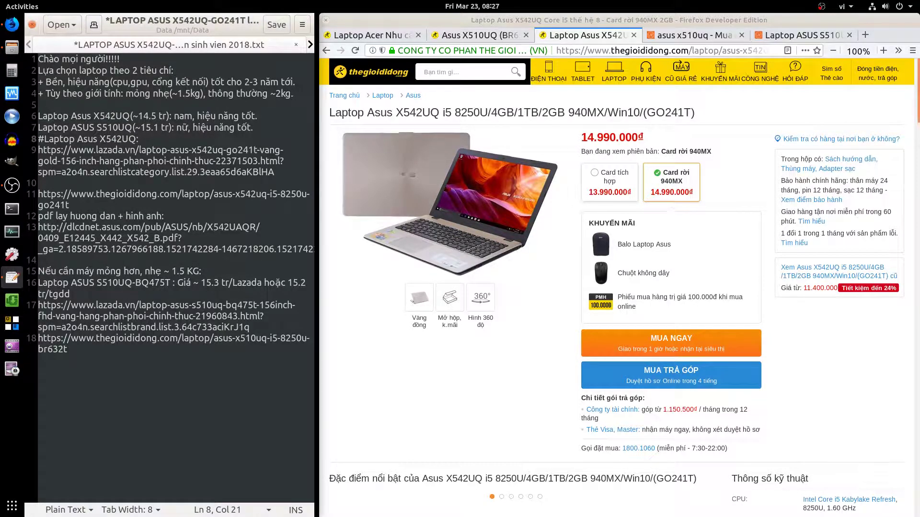
# Add a 'Lazada:' label line under the heading and copy the Lazada link on line 10
pyautogui.press('Return')
pyautogui.press('BackSpace')
pyautogui.press('BackSpace')
pyautogui.press('BackSpace')
pyautogui.write('a')
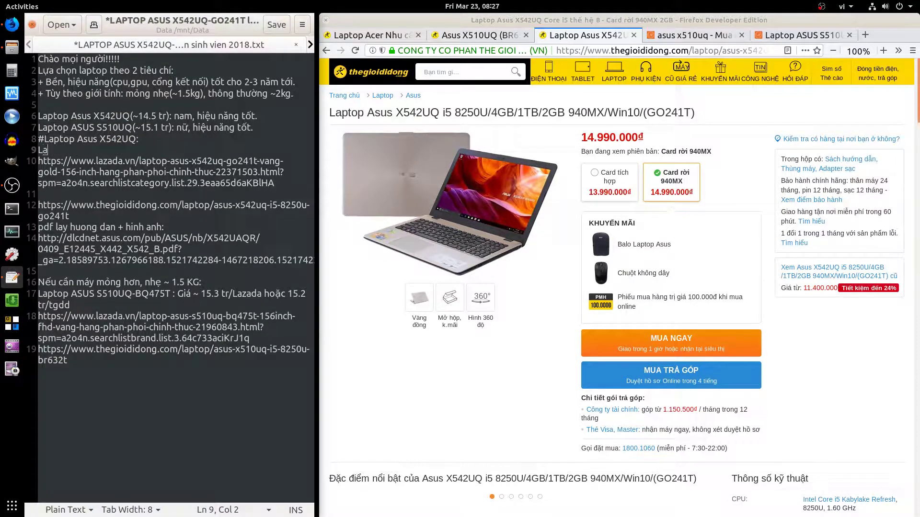
pyautogui.write('zza')
pyautogui.write('ada:')
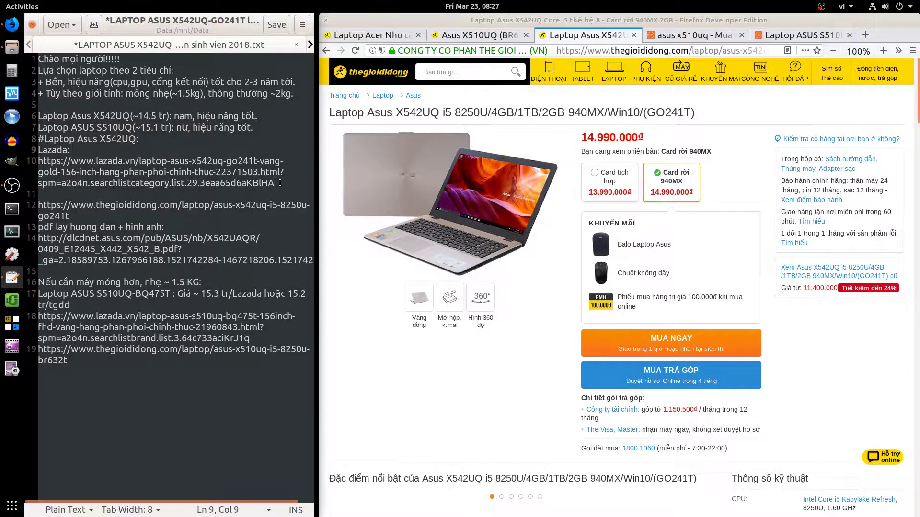
pyautogui.moveTo(276, 183); pyautogui.dragTo(33, 164)
pyautogui.rightClick(48, 167)
pyautogui.click(72, 217)
# Load the copied Lazada link in Firefox and note its 14.122 tr price
pyautogui.click(369, 35)
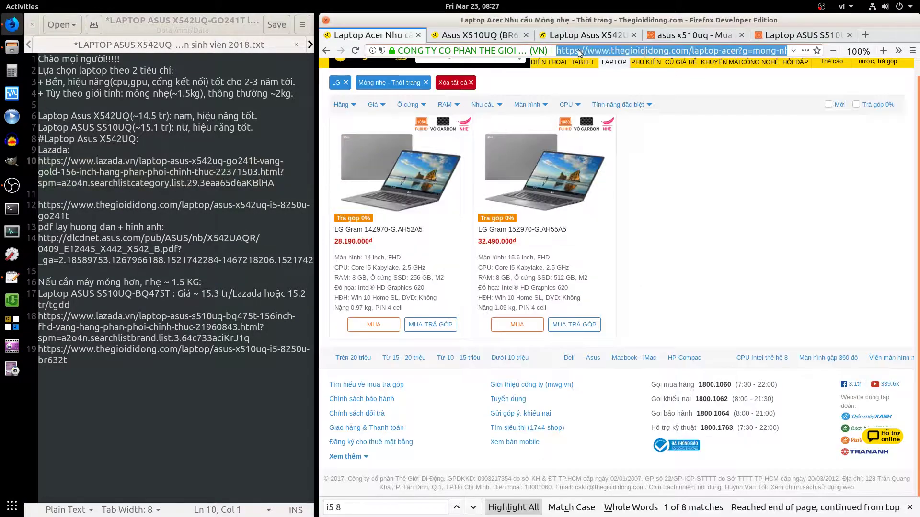
pyautogui.hotkey('ctrl', 'l')
pyautogui.hotkey('ctrl', 'v')
pyautogui.press('Return')
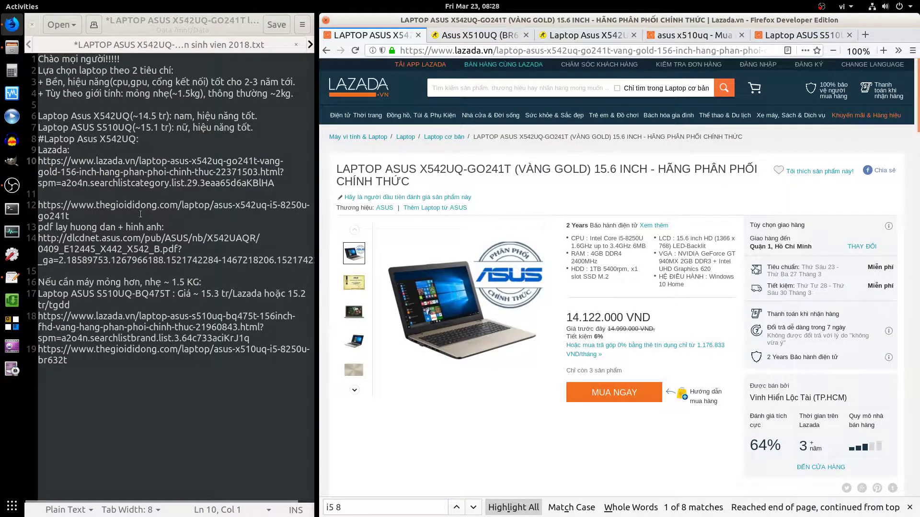
pyautogui.click(82, 146)
pyautogui.write('14.122')
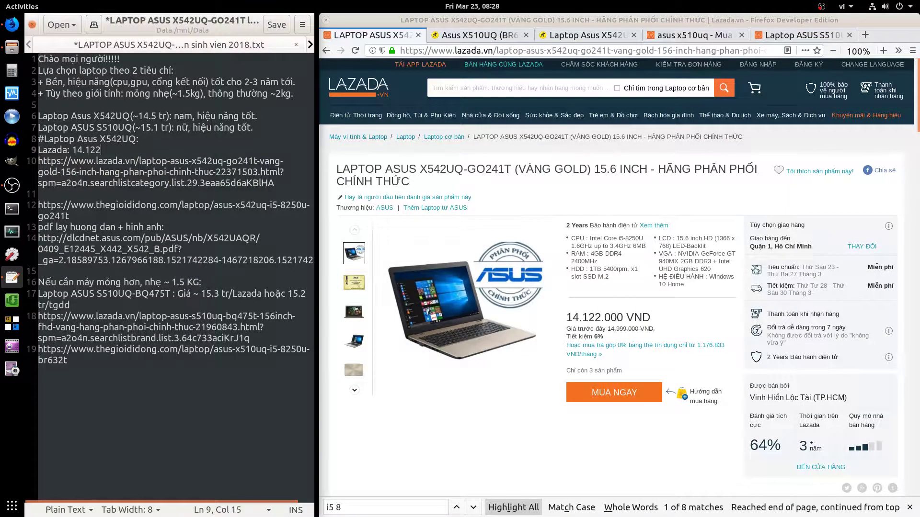
pyautogui.write(' tr')
# Review the Lazada offer and note that it comes with no promotional gifts
pyautogui.click(682, 268)
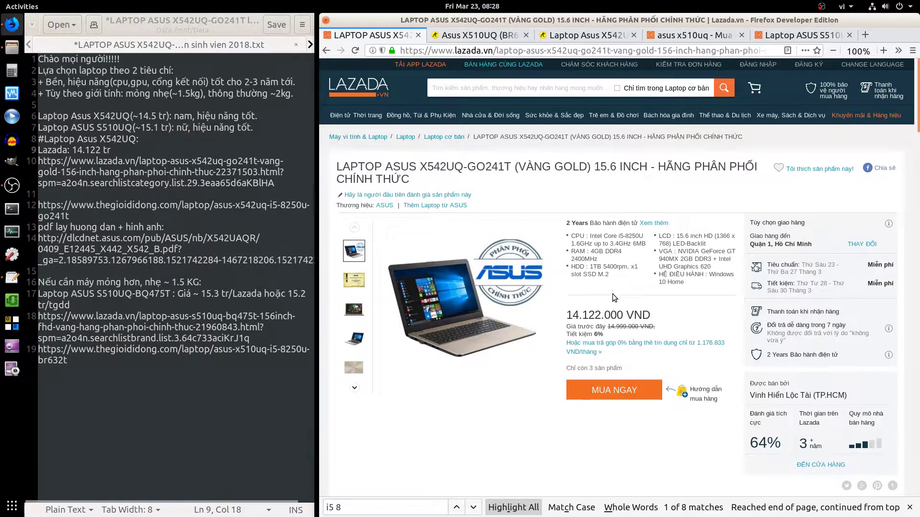
pyautogui.scroll(-1, 682, 268)
pyautogui.scroll(-5, 682, 257)
pyautogui.scroll(-5, 682, 257)
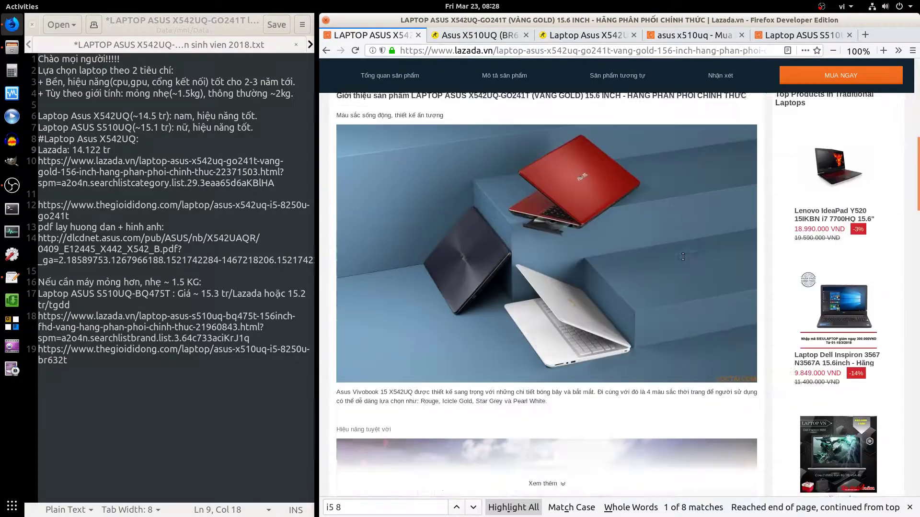
pyautogui.scroll(-5, 671, 249)
pyautogui.scroll(-1, 624, 232)
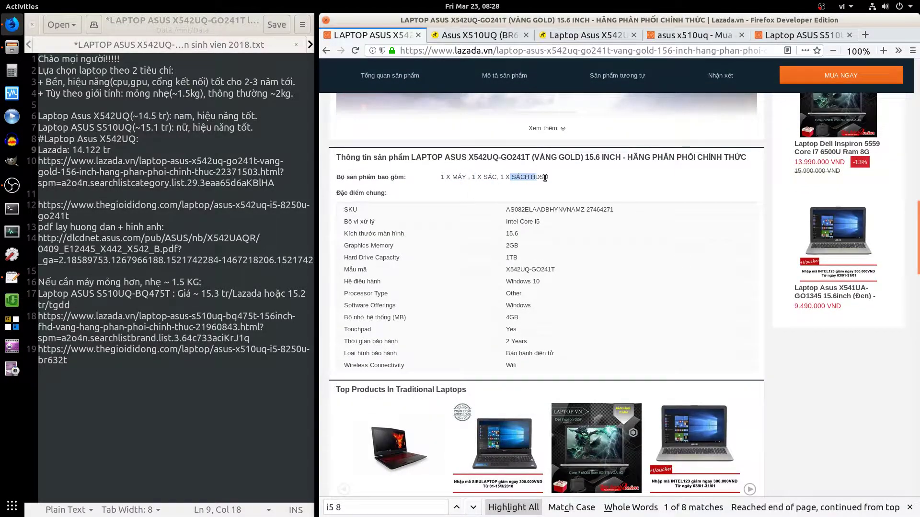
pyautogui.scroll(-2, 554, 251)
pyautogui.scroll(10, 554, 251)
pyautogui.scroll(10, 554, 254)
pyautogui.click(125, 150)
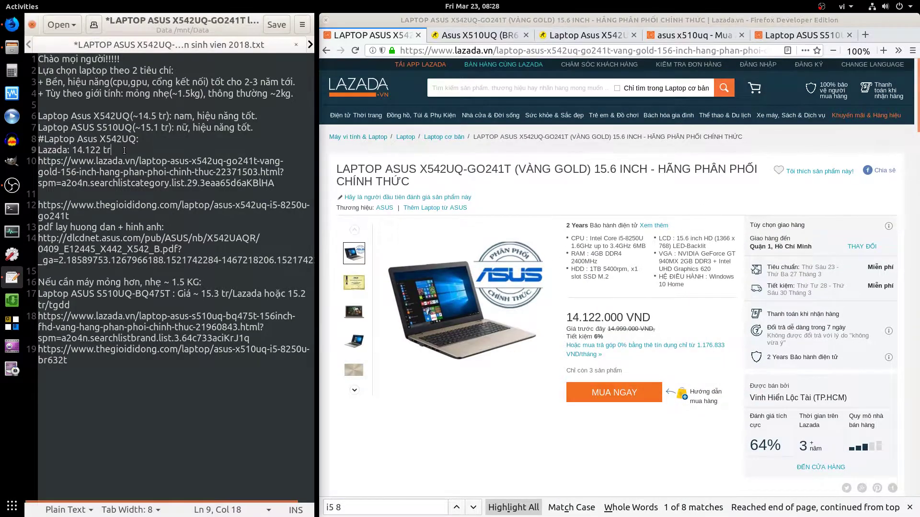
pyautogui.write(' , không quà')
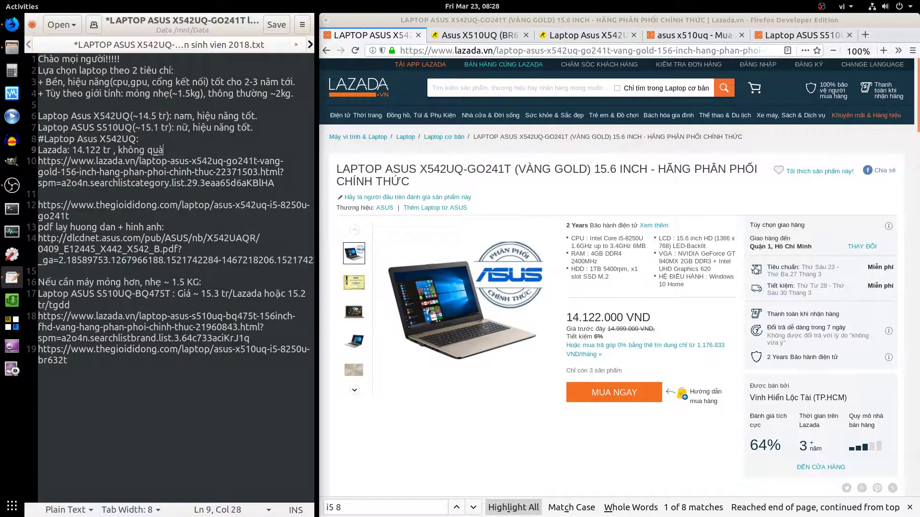
pyautogui.write(' khuyến mại.')
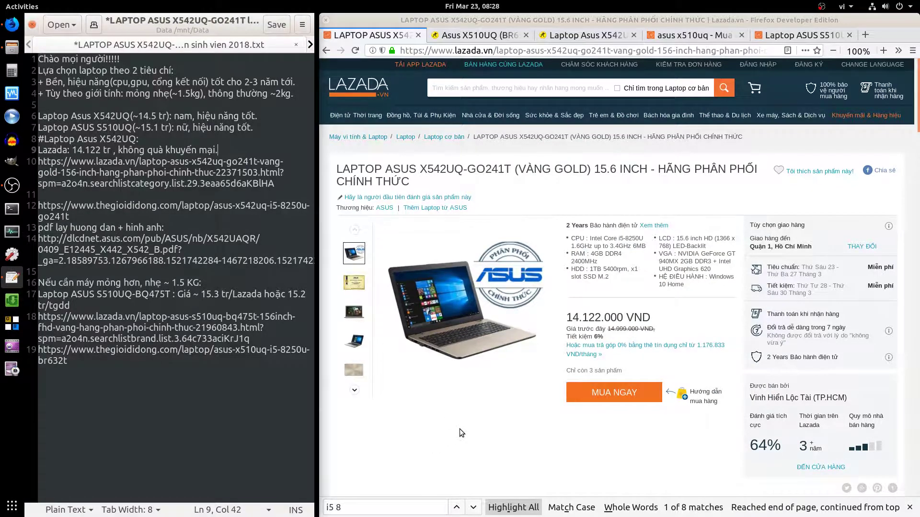
# Insert 'màu vàng ,' before 'không' and move to the empty line 11
pyautogui.click(120, 150)
pyautogui.write('màu ')
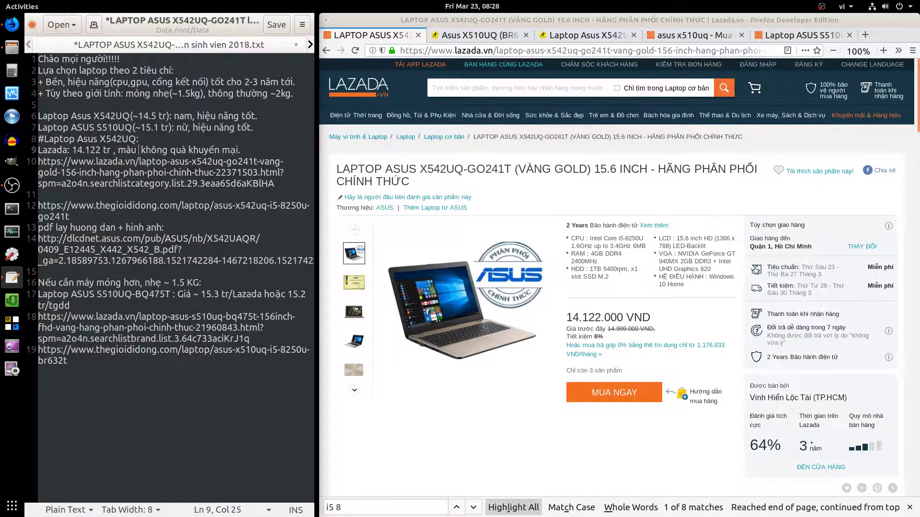
pyautogui.write('vàng ,')
pyautogui.moveTo(138, 139); pyautogui.dragTo(40, 139)
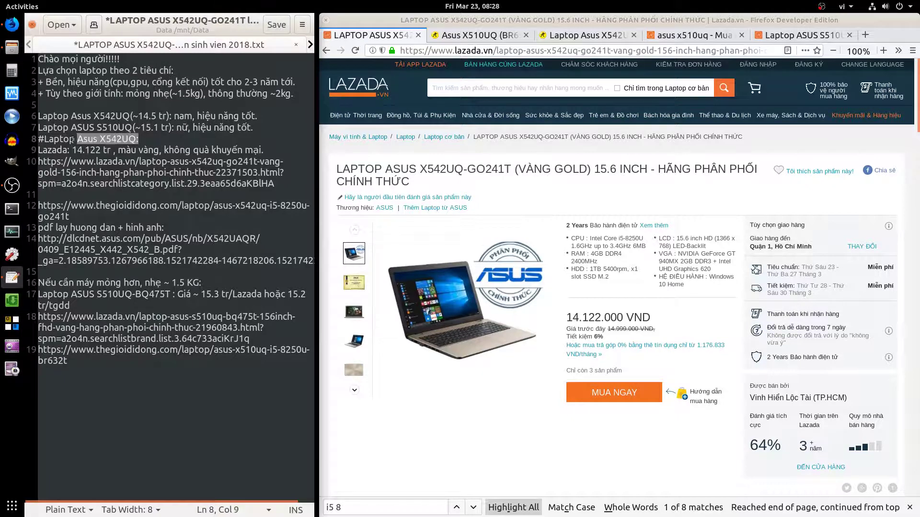
pyautogui.click(55, 199)
# Start a 'Thế giới di động:' line and check that store's X542UQ page and photo gallery
pyautogui.write('Th')
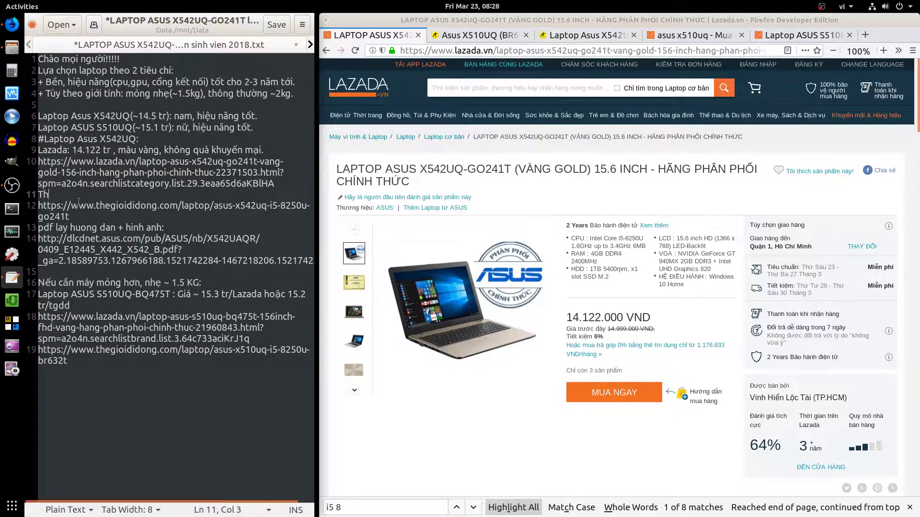
pyautogui.write('ế giới di đ')
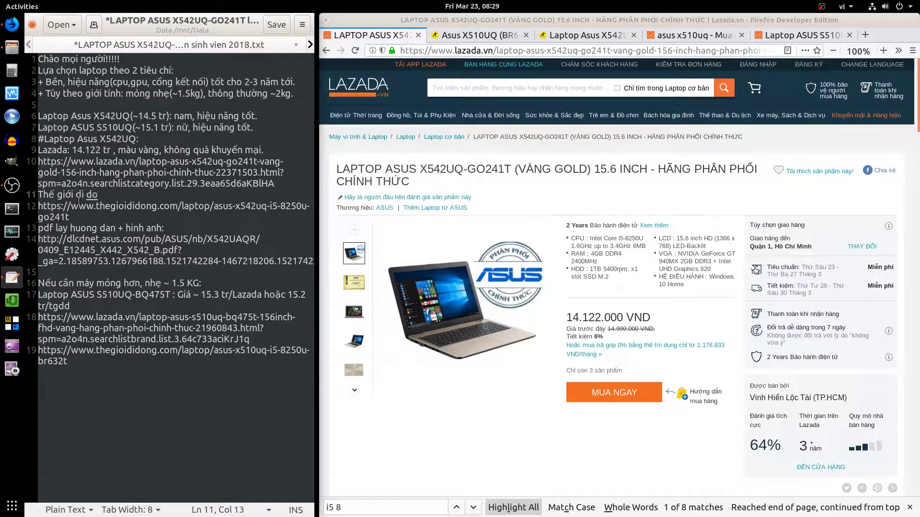
pyautogui.write('ộng:')
pyautogui.click(555, 35)
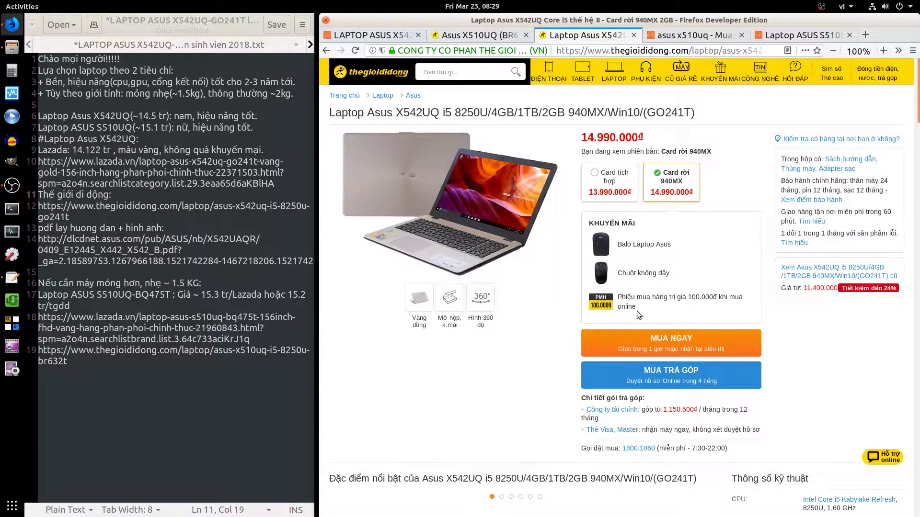
pyautogui.doubleClick(648, 113)
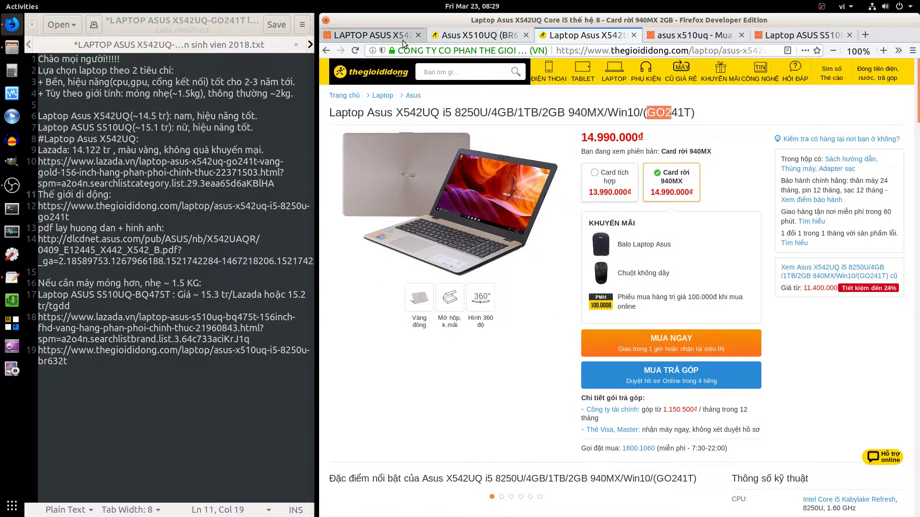
pyautogui.click(369, 35)
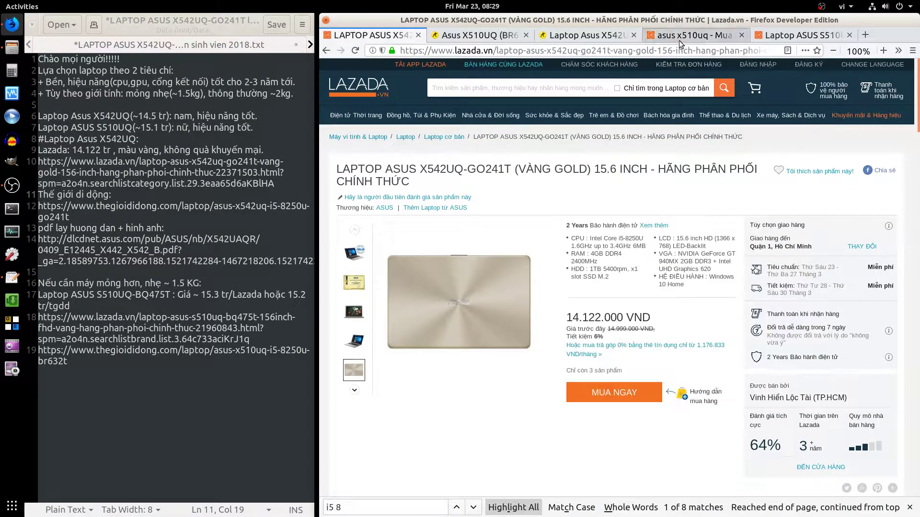
pyautogui.click(570, 35)
pyautogui.click(416, 317)
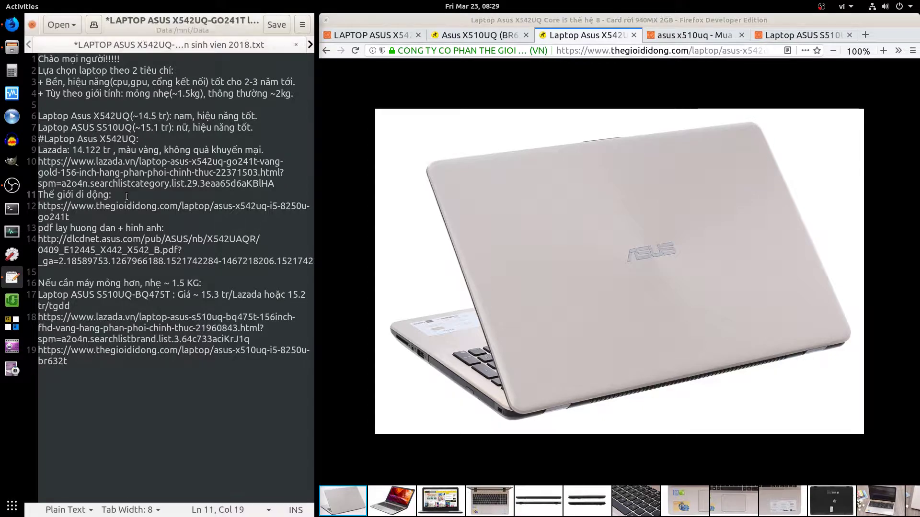
pyautogui.click(908, 69)
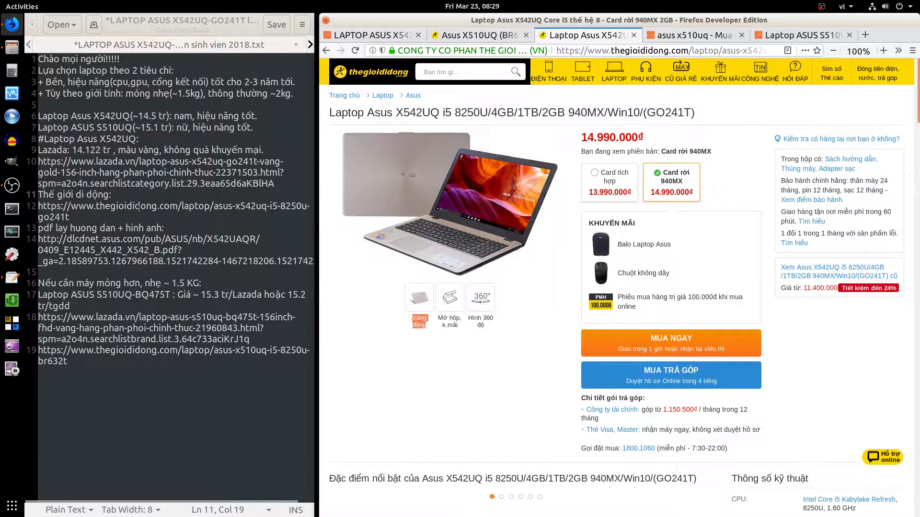
# Record 15.0 tr, vàng đồng colour, and the free laptop backpack and wireless mouse
pyautogui.hotkey('alt', 'Tab')
pyautogui.write('15.0 tr')
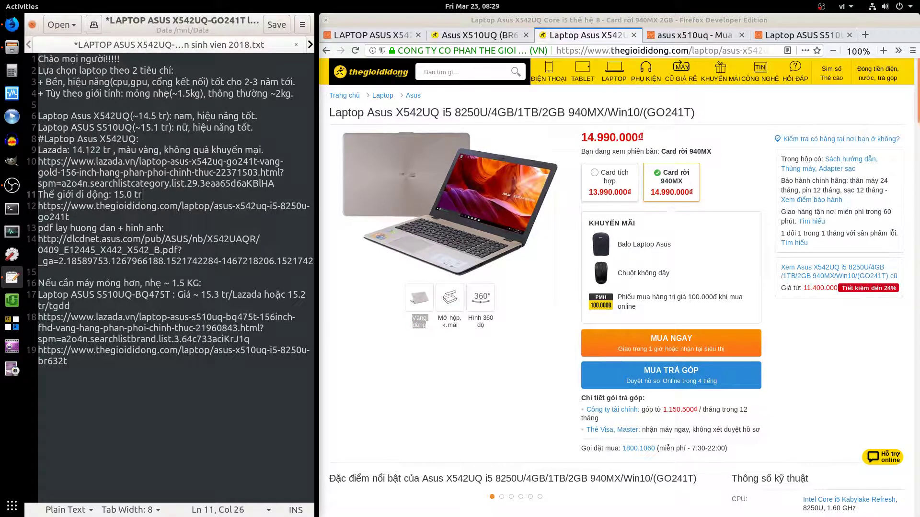
pyautogui.write(' , vàng đồng')
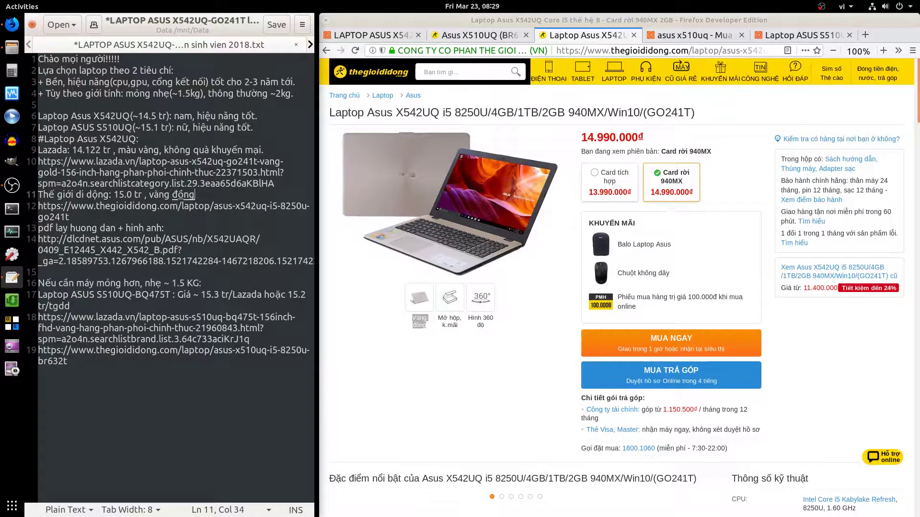
pyautogui.write('(hơi lâ')
pyautogui.write('u)')
pyautogui.press('BackSpace')
pyautogui.press('BackSpace')
pyautogui.press('BackSpace')
pyautogui.write('màu nâu), ')
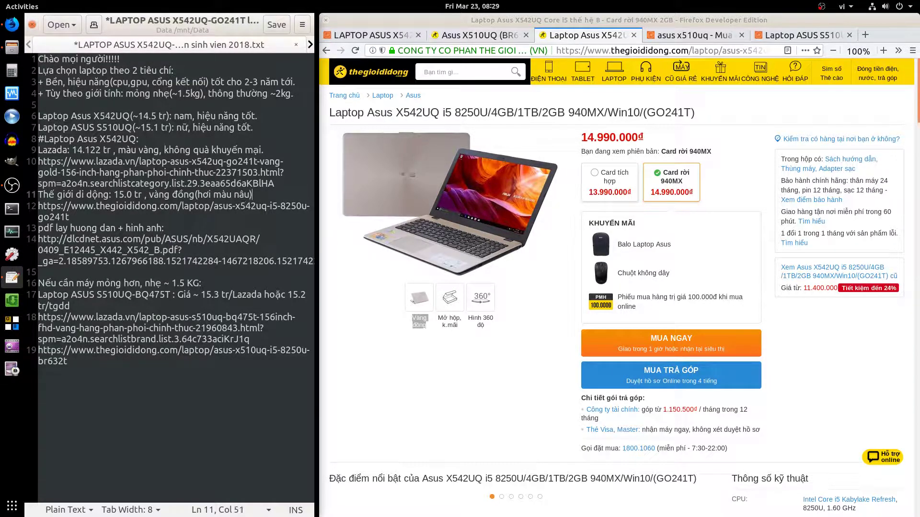
pyautogui.write('có khu')
pyautogui.write('yến mại')
pyautogui.write(' 1')
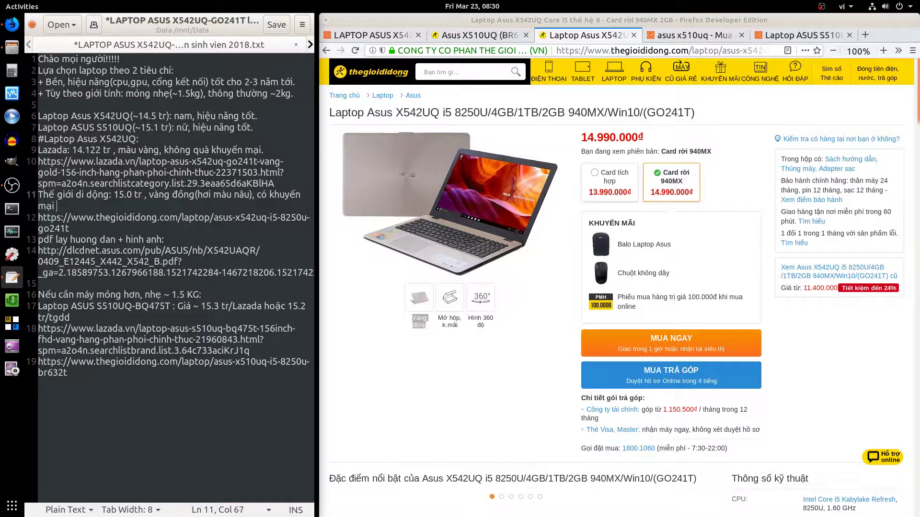
pyautogui.write(' balo laptop')
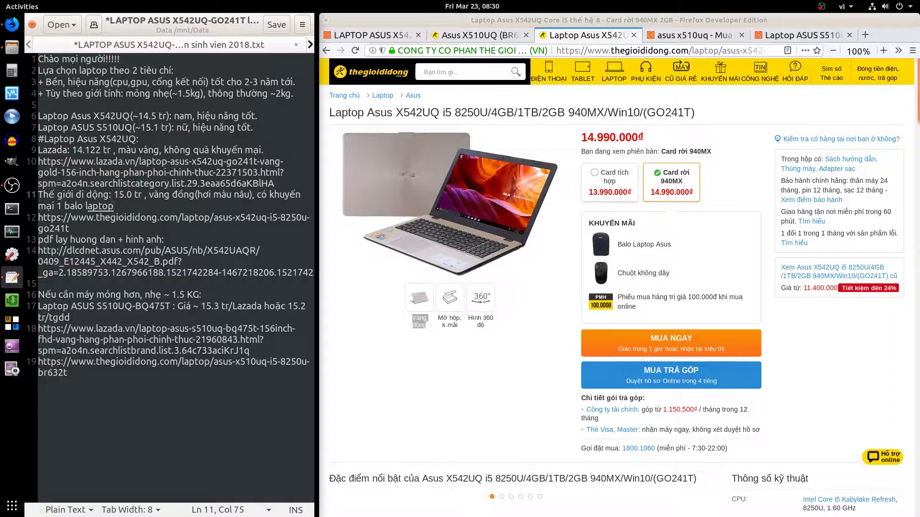
pyautogui.write(', 1 chuột kh')
pyautogui.write('ông dây.')
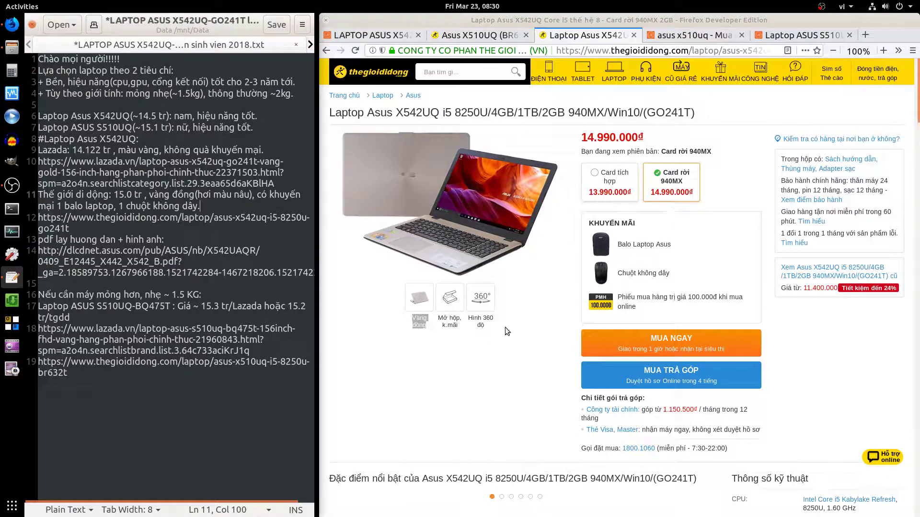
pyautogui.scroll(-3, 570, 367)
# Open the X542UQ spec sheet and add a 'Cổng USB:' ports line under the heading
pyautogui.scroll(-5, 433, 337)
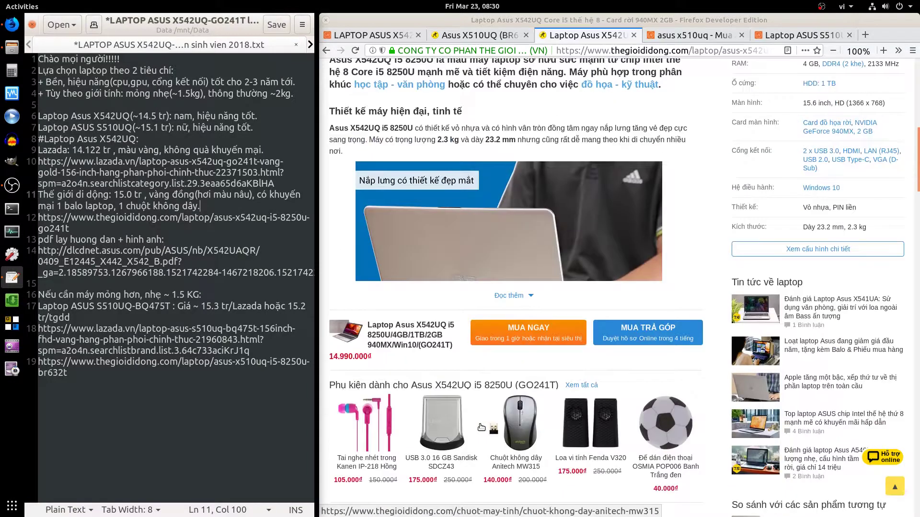
pyautogui.scroll(-5, 480, 425)
pyautogui.scroll(-5, 481, 425)
pyautogui.scroll(10, 479, 424)
pyautogui.click(846, 248)
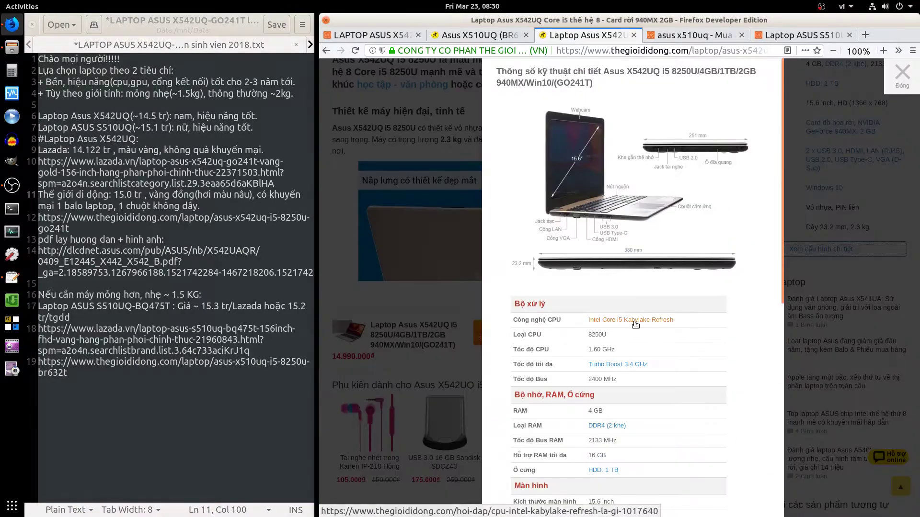
pyautogui.click(139, 140)
pyautogui.press('Return')
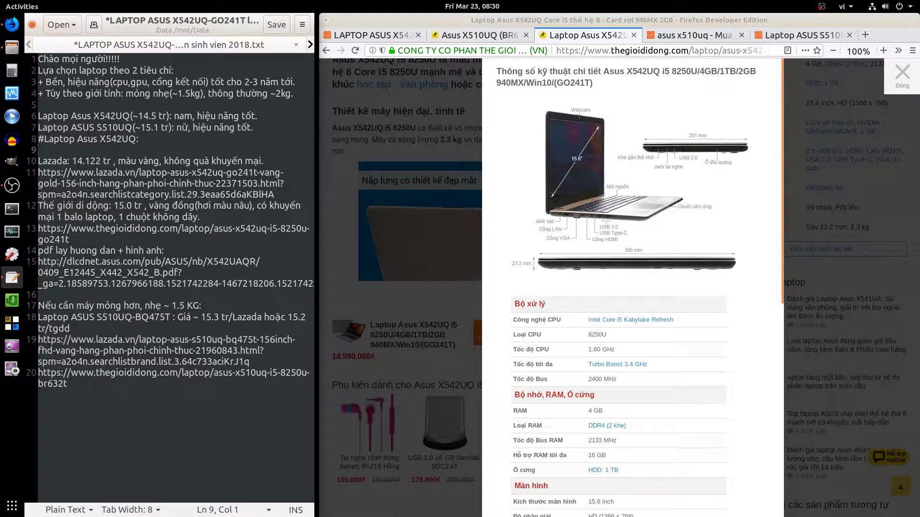
pyautogui.write('Cổng USB: 2.0')
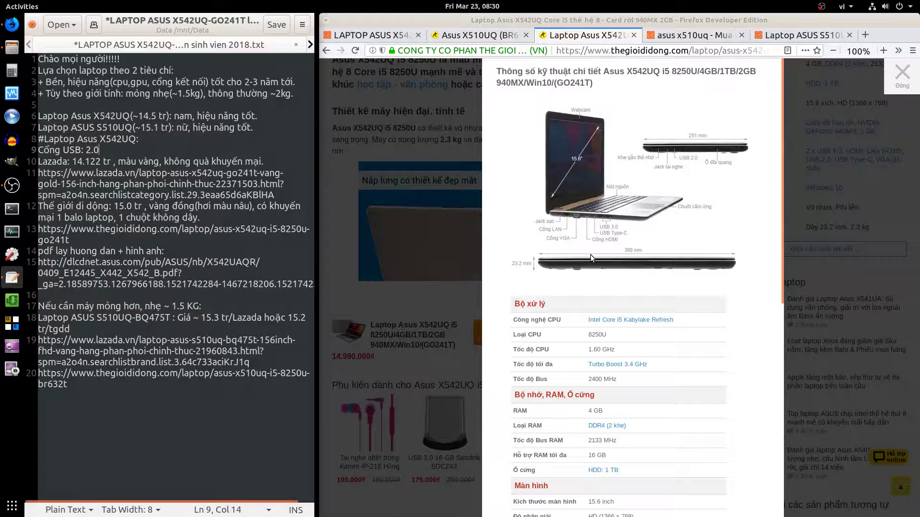
pyautogui.scroll(-5, 583, 279)
pyautogui.scroll(3, 582, 273)
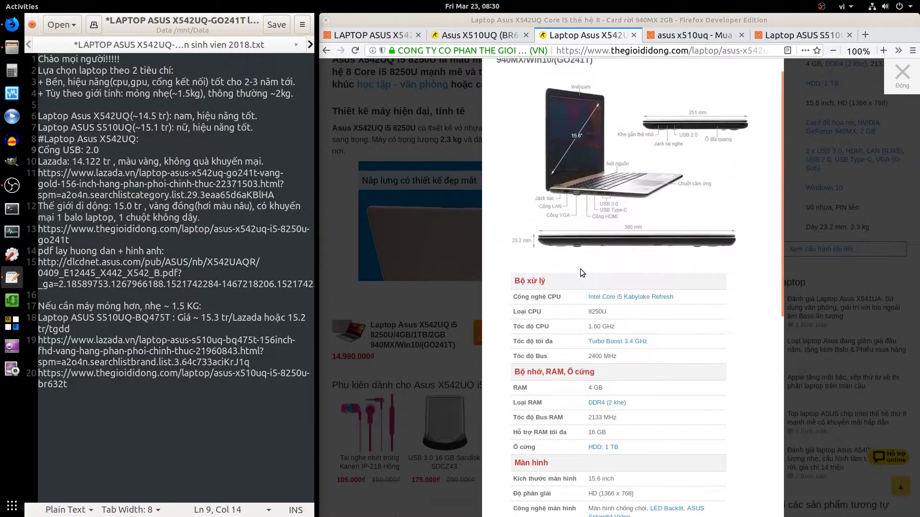
pyautogui.scroll(-1, 582, 264)
pyautogui.scroll(-7, 582, 263)
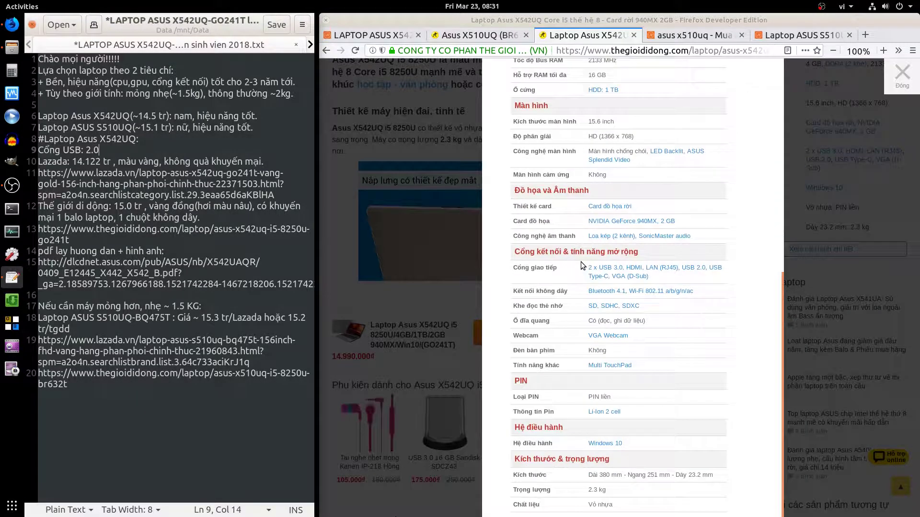
pyautogui.write(',')
pyautogui.press('BackSpace')
# Add lines for the LAN port and VGA for projector presentations, then start the GPU line
pyautogui.press('Return')
pyautogui.write('Có')
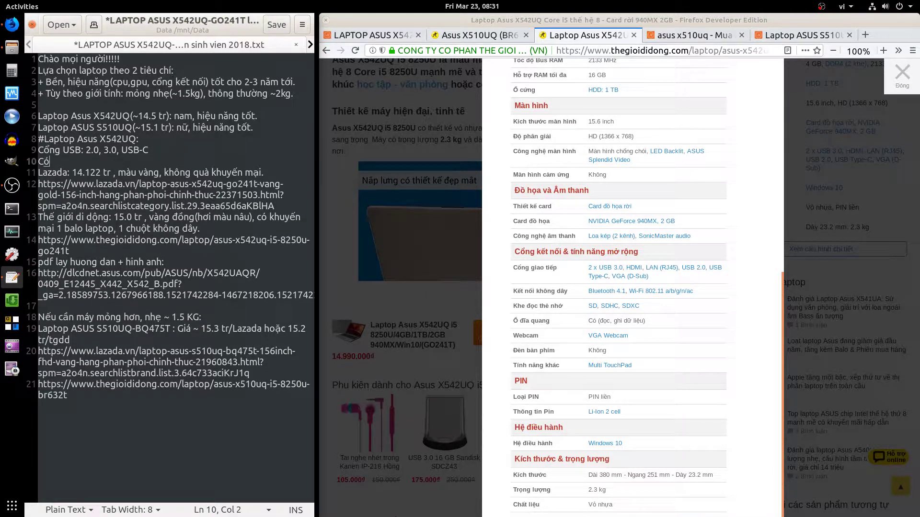
pyautogui.write('cổng LAN()')
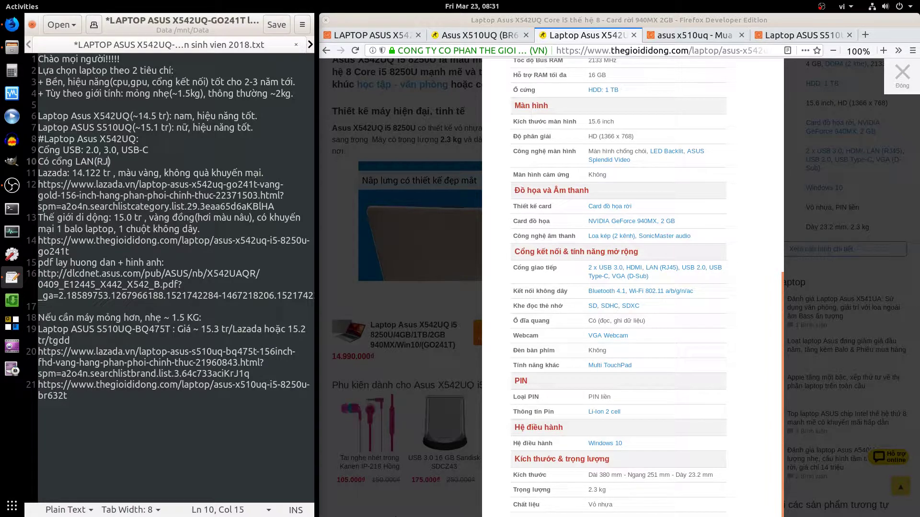
pyautogui.write('45')
pyautogui.press('Return')
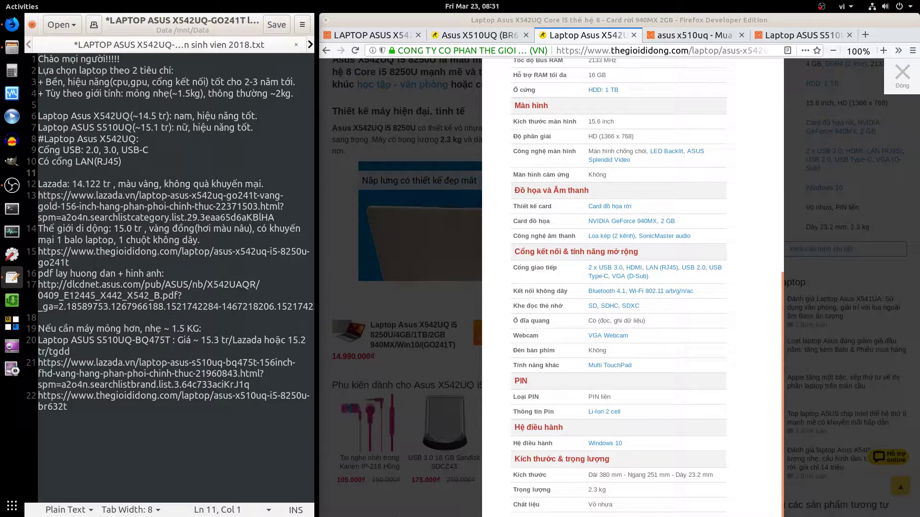
pyautogui.write('CóVGA ')
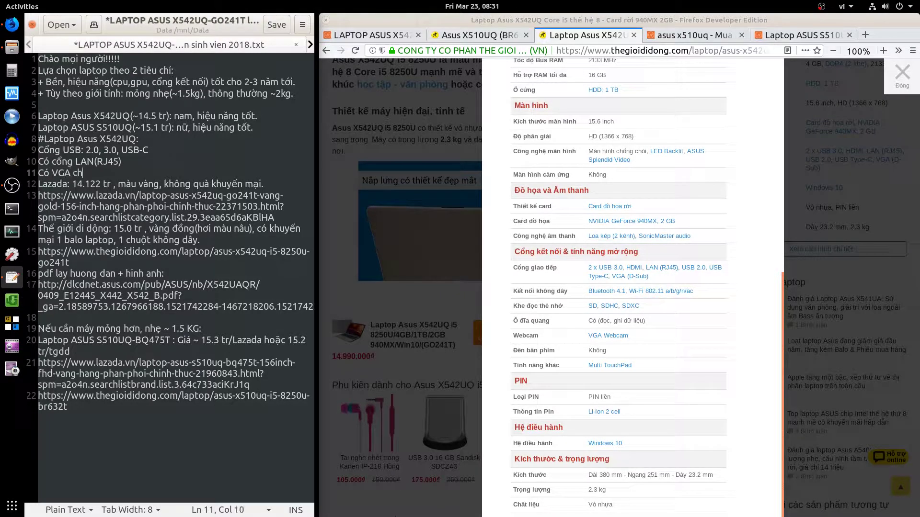
pyautogui.write('cho máy chiếu()')
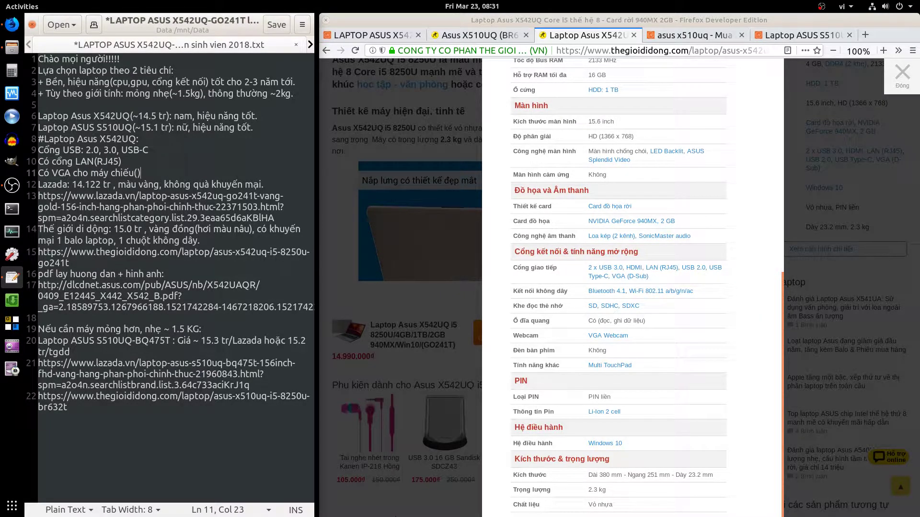
pyautogui.write('thuy')
pyautogui.write('ết trình')
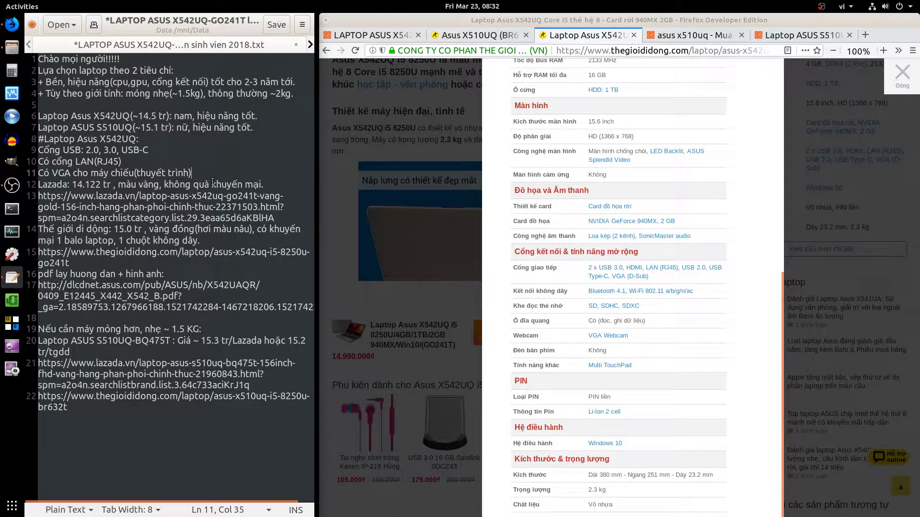
pyautogui.press('Return')
pyautogui.write('CóVGA')
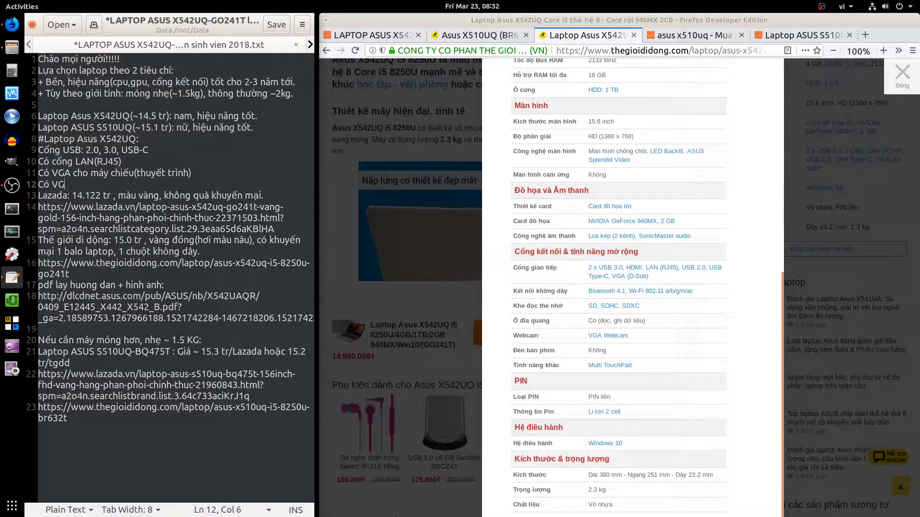
pyautogui.write('GPU:')
# Paste the NVIDIA GeForce 940MX 2 GB spec and add 'cho phần mềm game, 3D.'
pyautogui.moveTo(588, 221); pyautogui.dragTo(676, 221)
pyautogui.hotkey('ctrl', 'c')
pyautogui.click(160, 184)
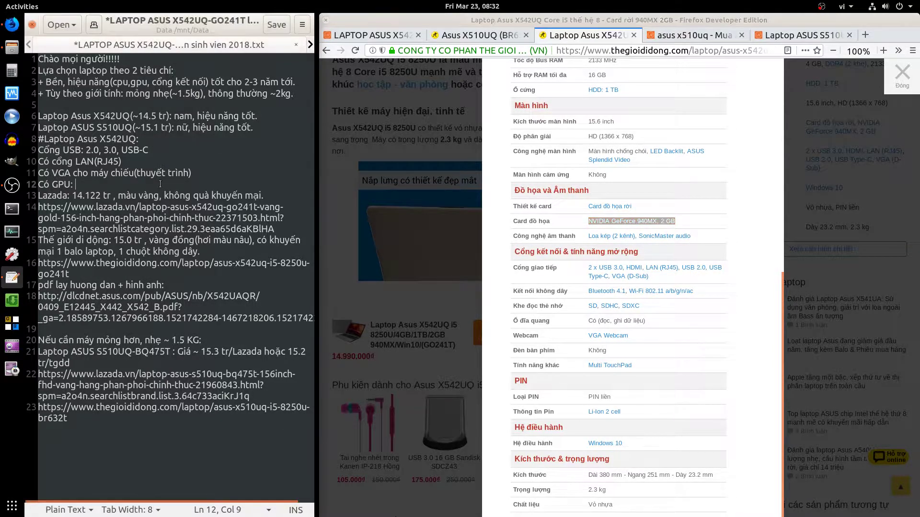
pyautogui.hotkey('ctrl', 'v')
pyautogui.write('cho phần')
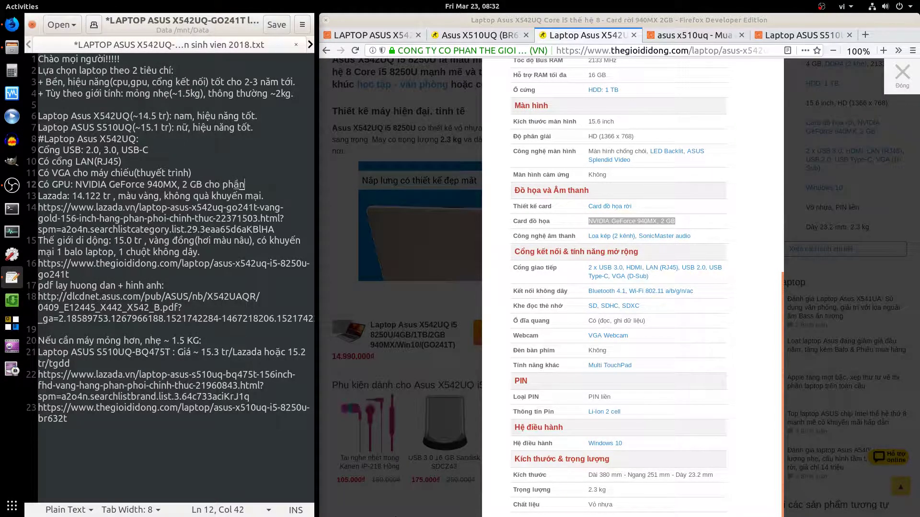
pyautogui.write(' mềm game, 3D')
pyautogui.write('.')
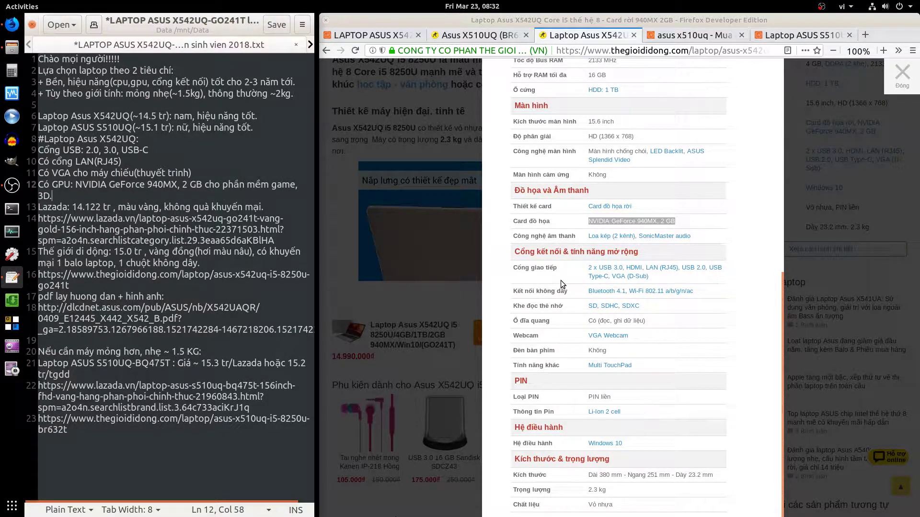
pyautogui.scroll(5, 563, 285)
# Add a line noting the 15.6 inch HD screen is acceptable ('Ổn.')
pyautogui.click(186, 174)
pyautogui.press('Up')
pyautogui.press('Up')
pyautogui.press('Up')
pyautogui.press('Return')
pyautogui.write('Màn ')
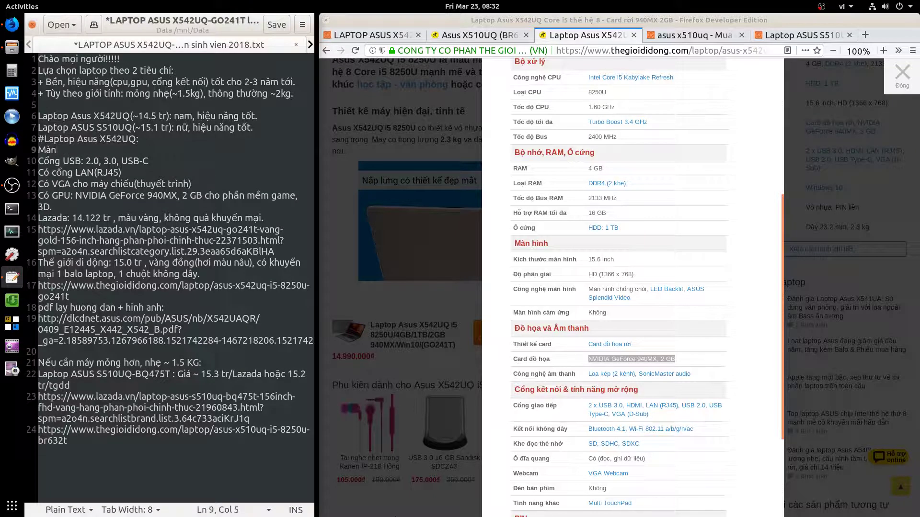
pyautogui.write('hình 15')
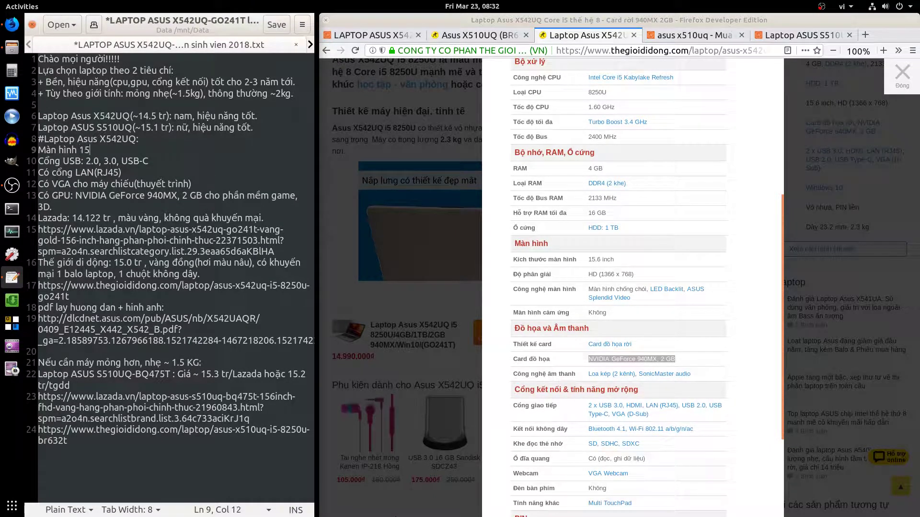
pyautogui.write('.6 inch ')
pyautogui.write('HD')
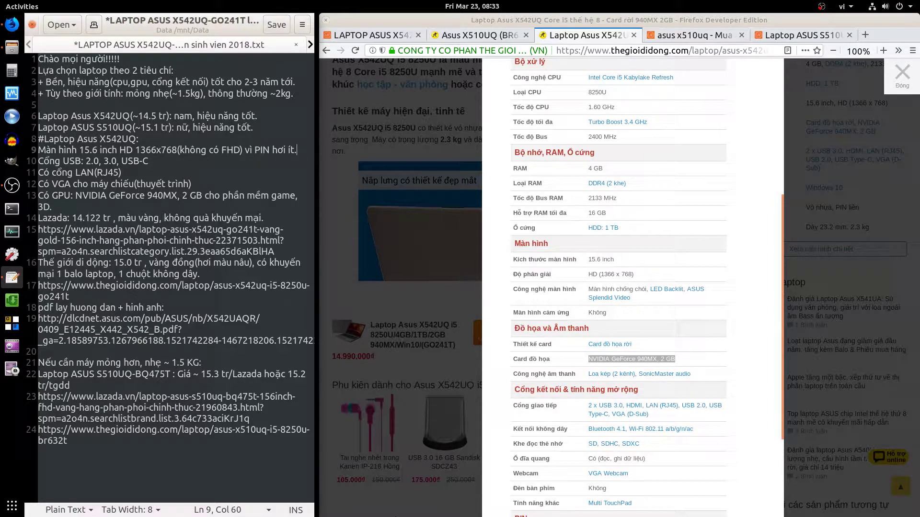
pyautogui.write('Ổn.')
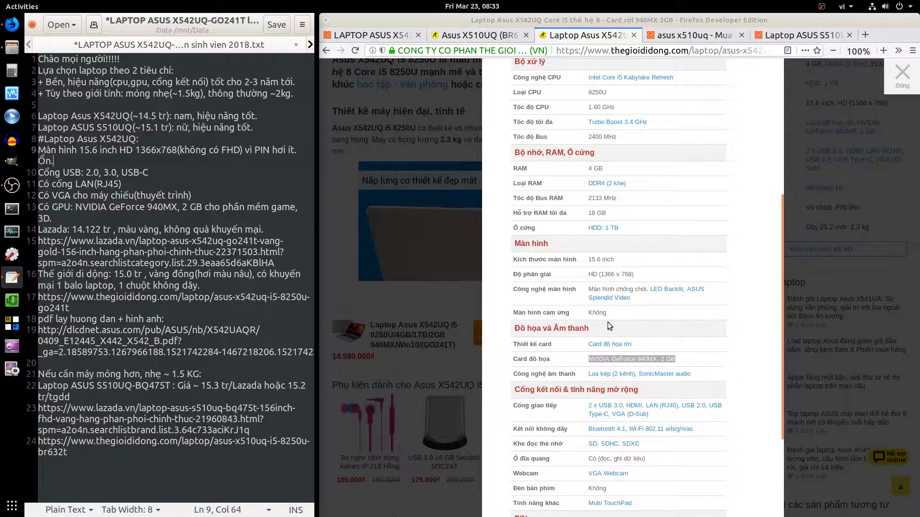
pyautogui.scroll(3, 607, 322)
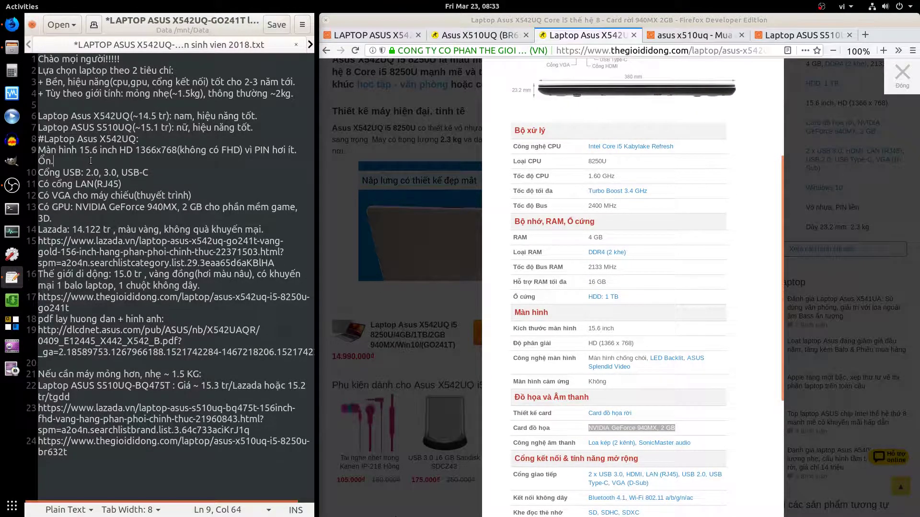
# Add a line noting 4GB RAM with a spare empty slot
pyautogui.press('Return')
pyautogui.write('RAM có 4')
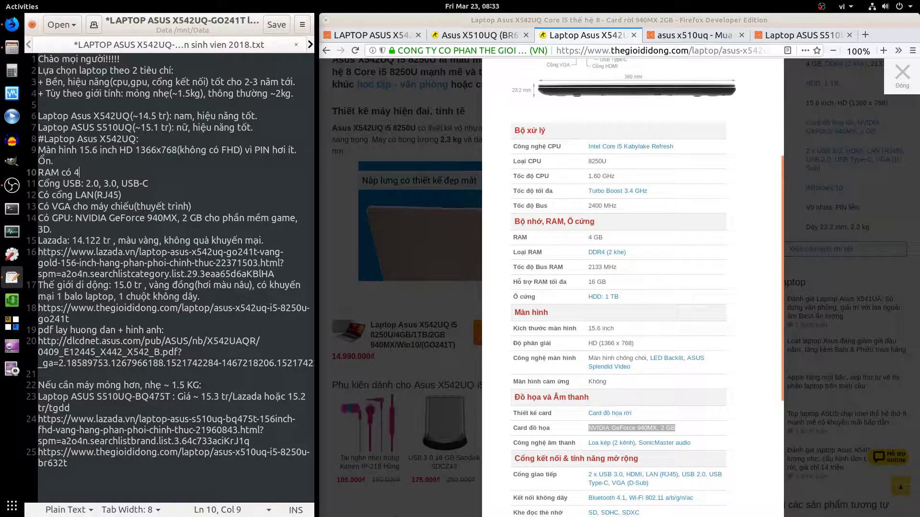
pyautogui.write('GB, còn 1 khe ')
pyautogui.write('trống đe')
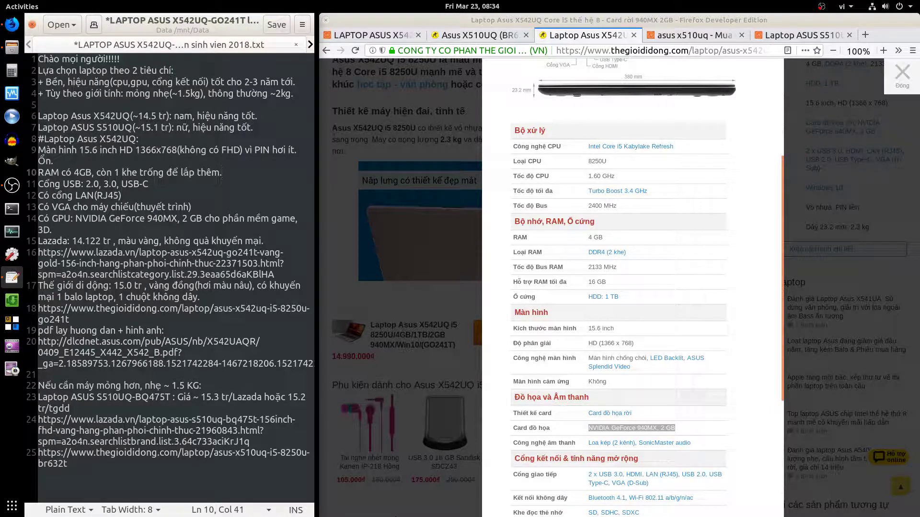
pyautogui.scroll(-4, 483, 359)
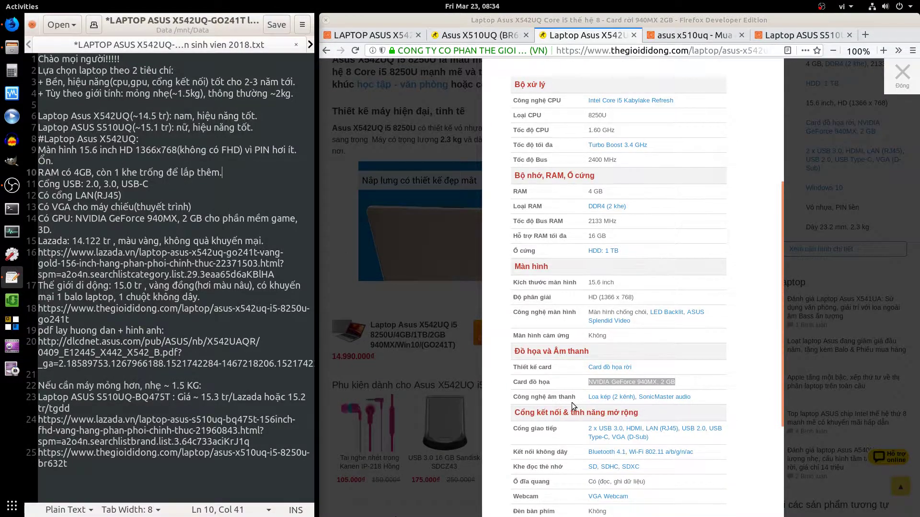
pyautogui.scroll(-4, 571, 402)
pyautogui.scroll(5, 570, 403)
pyautogui.scroll(5, 570, 403)
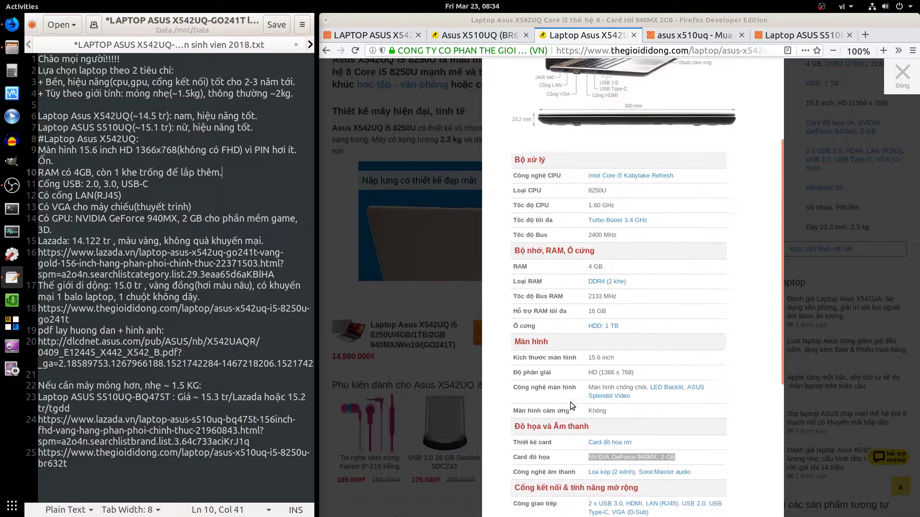
# Add a storage line noting the 1 TB HDD
pyautogui.press('Return')
pyautogui.write('Lư')
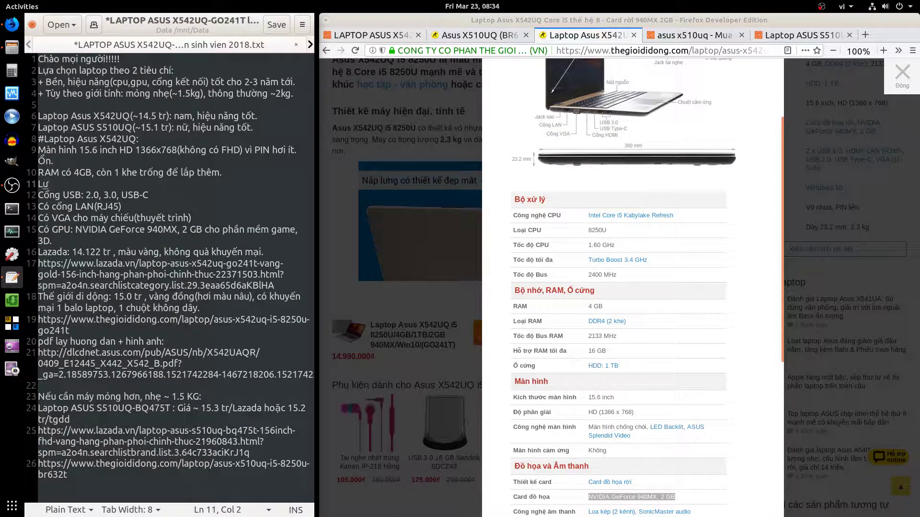
pyautogui.write('u trữ ')
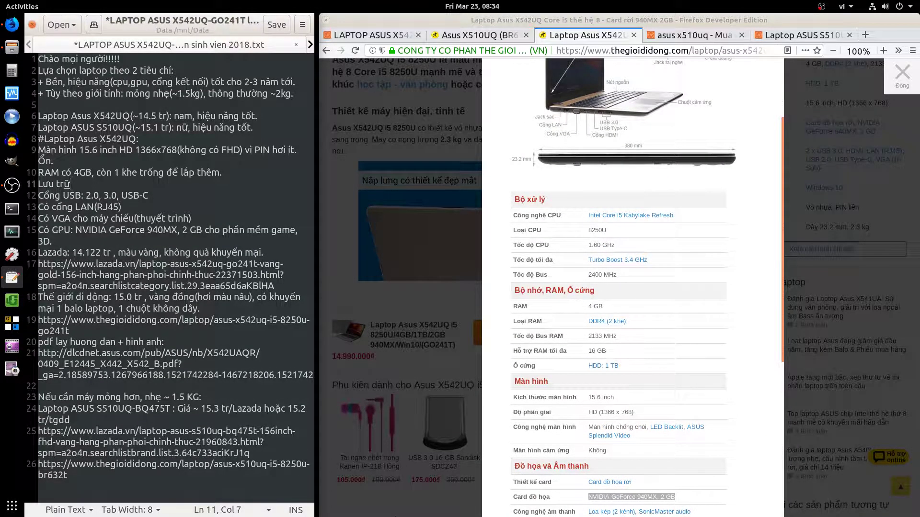
pyautogui.write('có 1 ổ HDD 1 TB.')
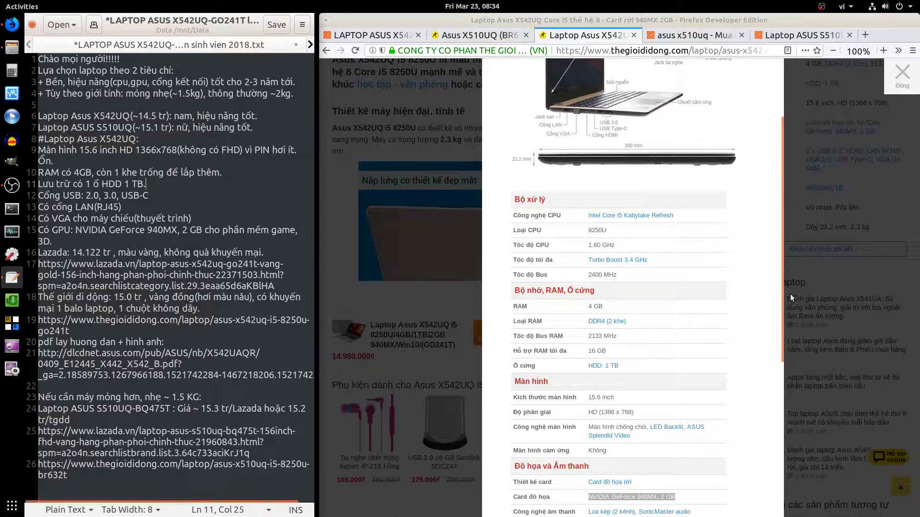
pyautogui.scroll(-5, 724, 295)
pyautogui.scroll(8, 724, 292)
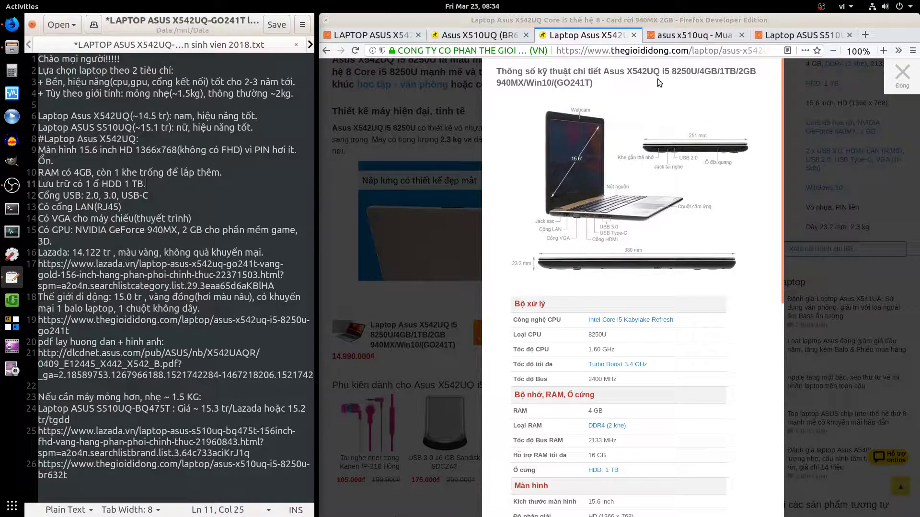
# Web-search 'Asus X542UQ' and open the ASUS results in new tabs
pyautogui.moveTo(660, 70); pyautogui.dragTo(603, 71)
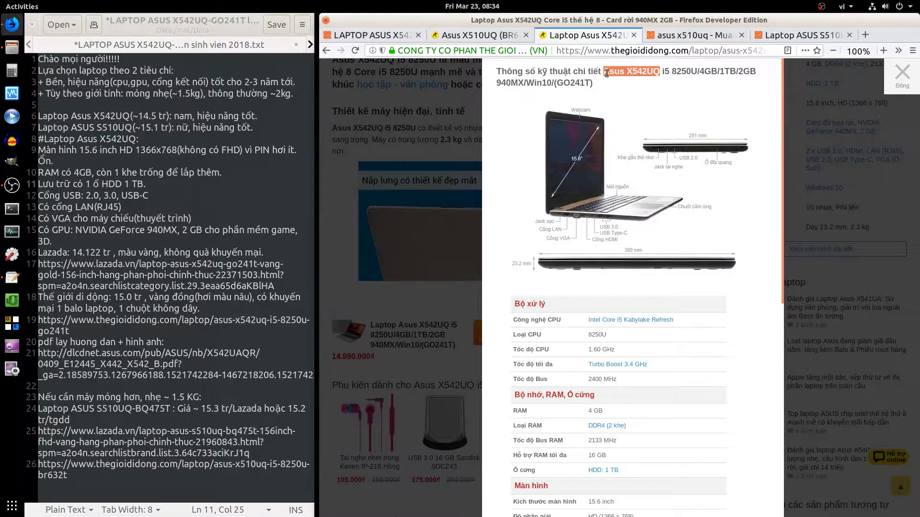
pyautogui.rightClick(606, 72)
pyautogui.click(623, 103)
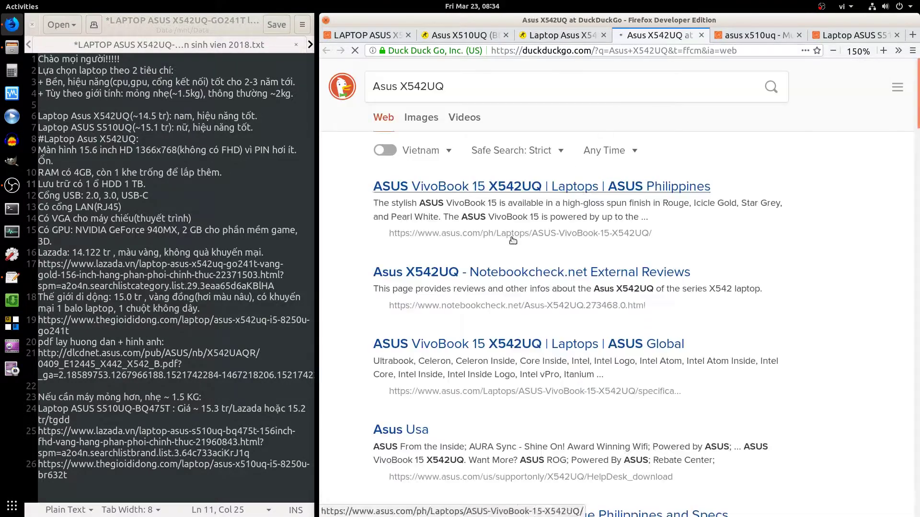
pyautogui.middleClick(485, 188)
pyautogui.middleClick(461, 345)
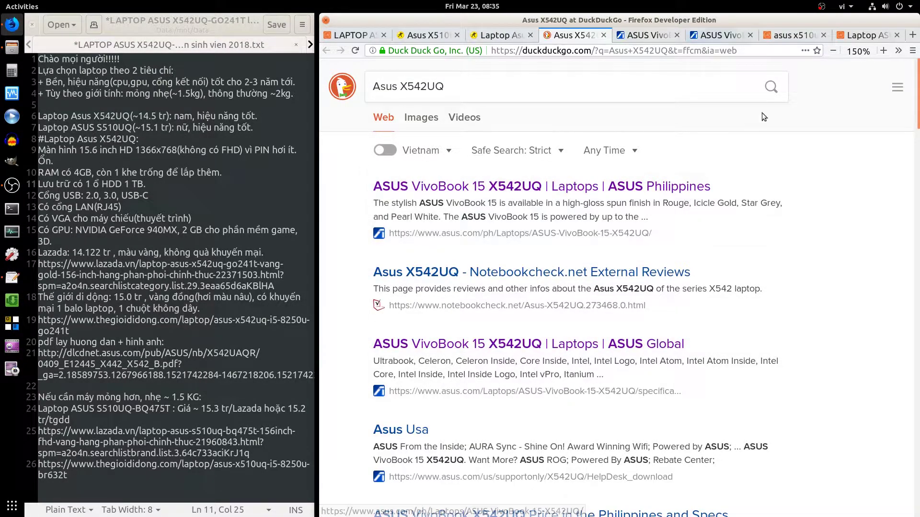
pyautogui.hotkey('ctrl', 'Tab')
pyautogui.hotkey('ctrl', 'w')
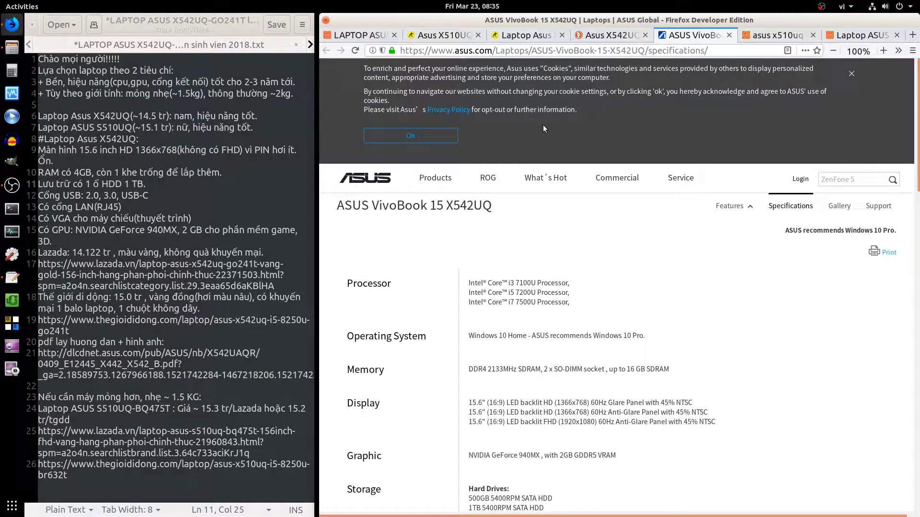
# Dismiss the cookie notice and go from the ASUS laptops overview to the VivoBook series page
pyautogui.click(455, 130)
pyautogui.click(758, 64)
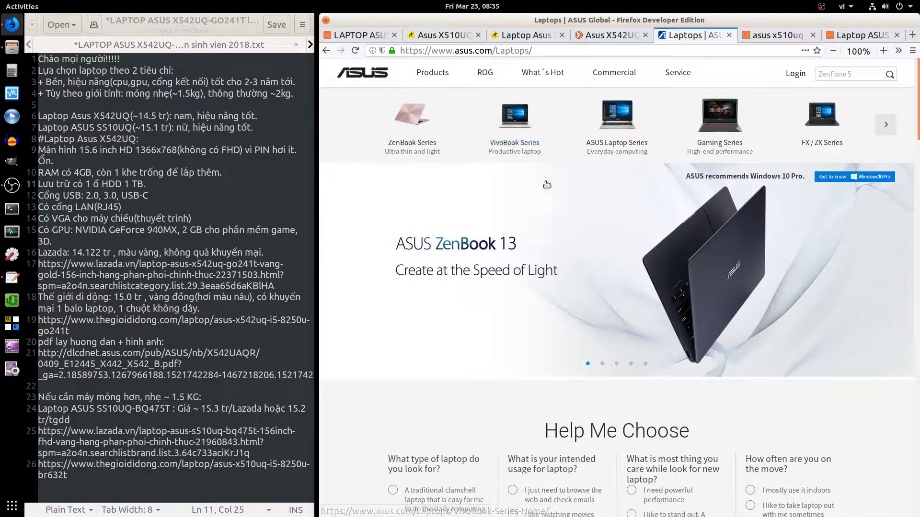
pyautogui.click(890, 126)
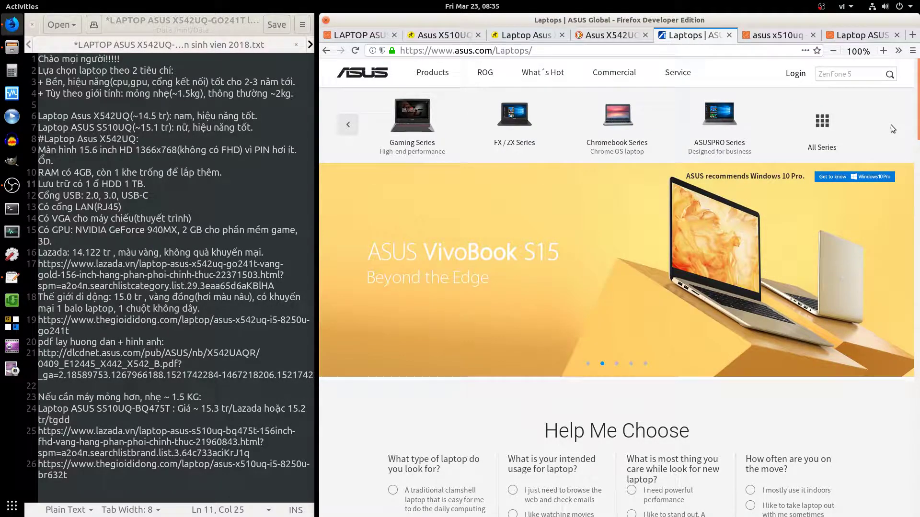
pyautogui.click(346, 126)
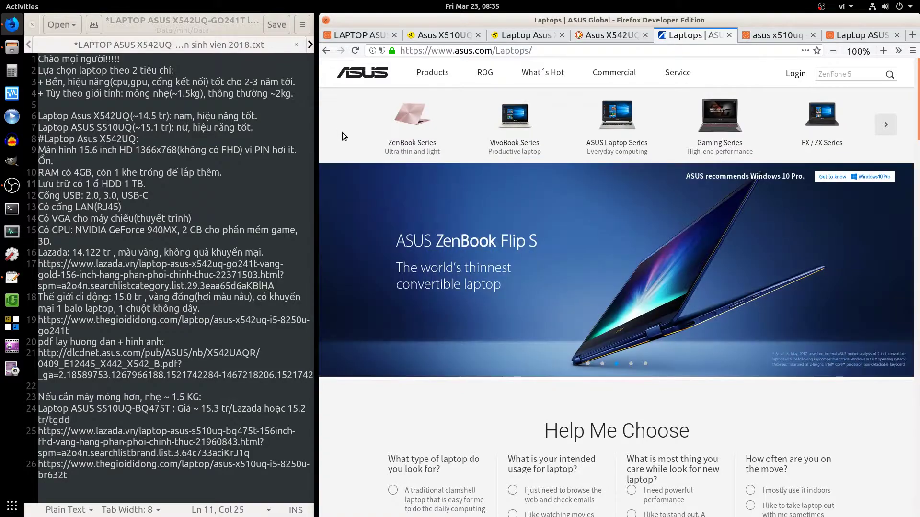
pyautogui.click(467, 197)
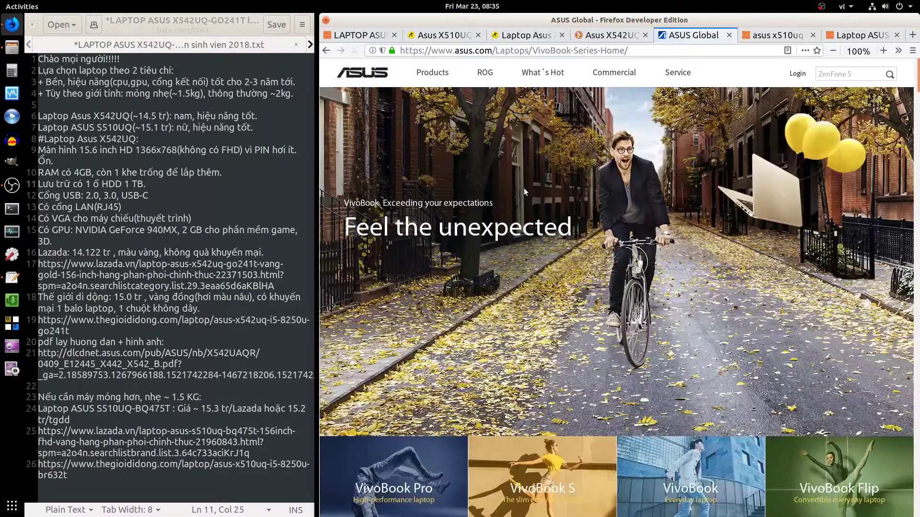
# Switch the ASUS site to the /vn/ Vietnam version and open the VivoBook S Series listing
pyautogui.scroll(-8, 525, 187)
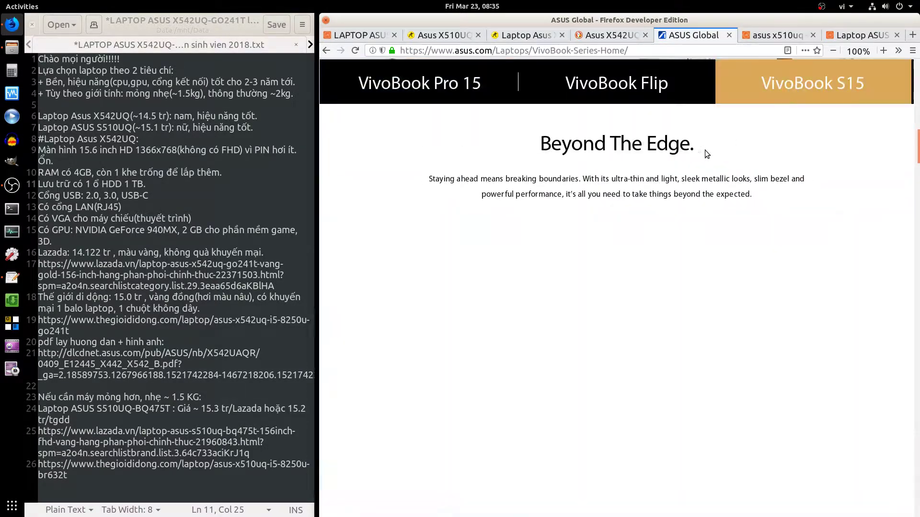
pyautogui.scroll(-5, 600, 260)
pyautogui.scroll(-5, 599, 251)
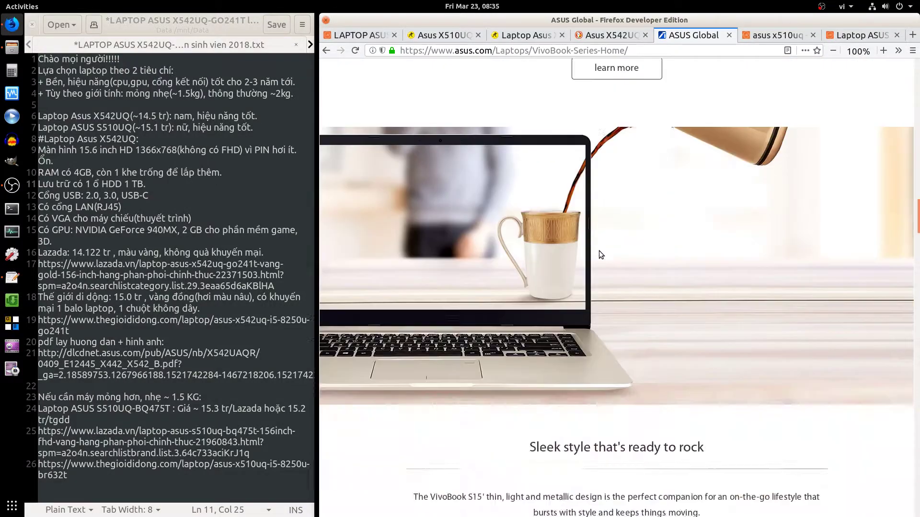
pyautogui.scroll(-5, 599, 251)
pyautogui.scroll(-5, 599, 251)
pyautogui.scroll(-5, 599, 248)
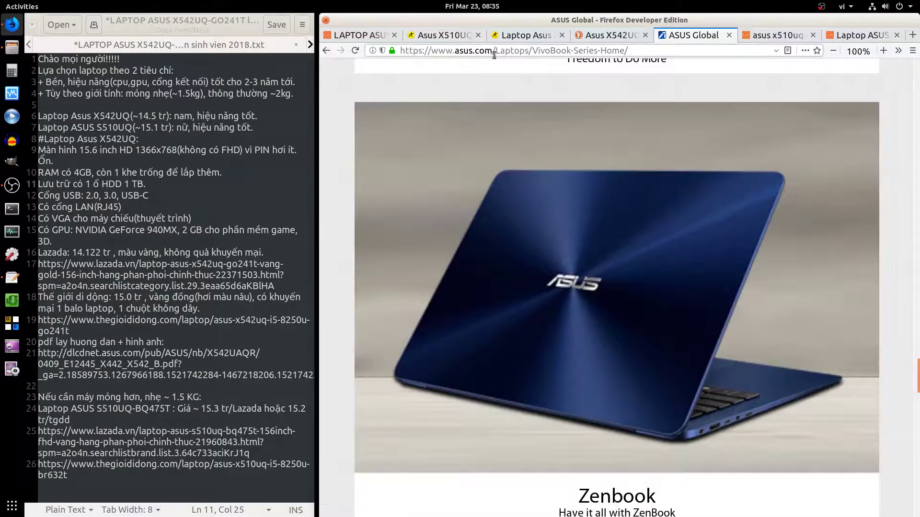
pyautogui.moveTo(492, 50); pyautogui.dragTo(699, 61)
pyautogui.write('/vn/')
pyautogui.press('Return')
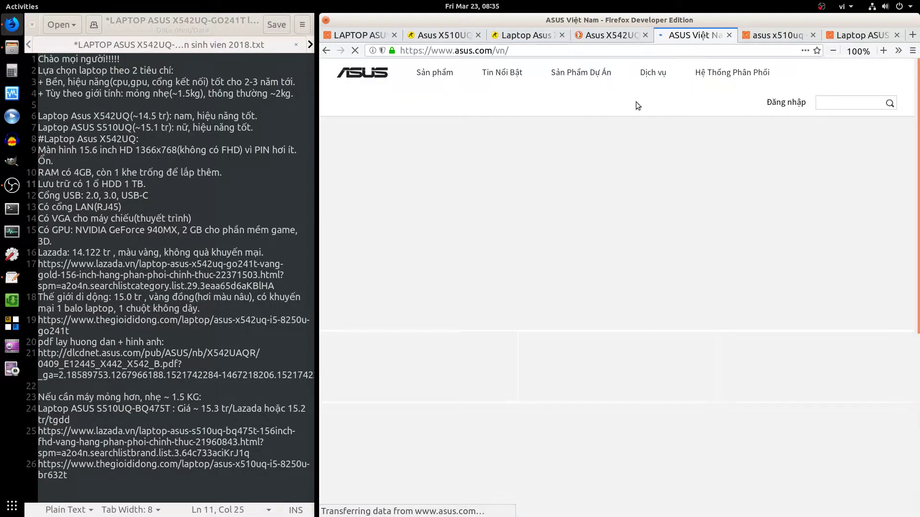
pyautogui.moveTo(434, 73)
pyautogui.click(567, 185)
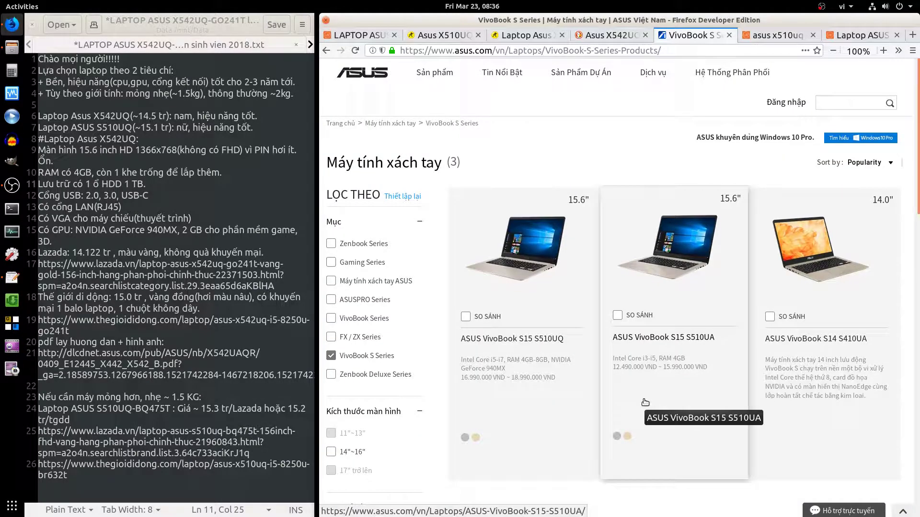
# Scroll past the filters and back up to the S510UQ, S510UA and S410UA cards
pyautogui.scroll(-3, 645, 402)
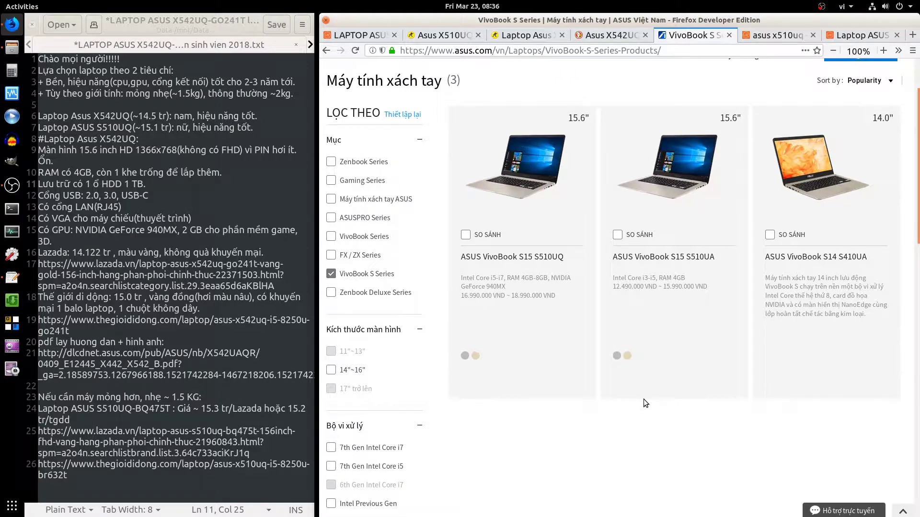
pyautogui.scroll(-1, 643, 398)
pyautogui.scroll(-5, 643, 398)
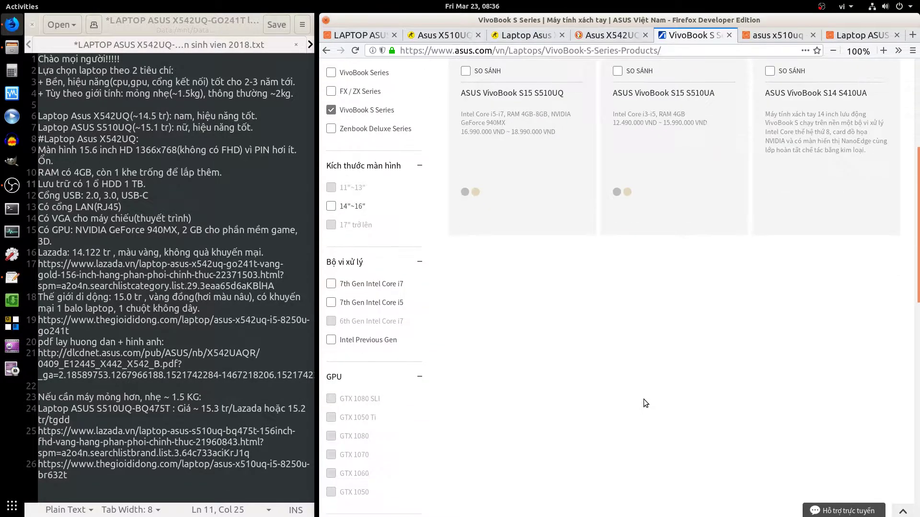
pyautogui.scroll(-8, 643, 399)
pyautogui.scroll(10, 643, 402)
pyautogui.scroll(8, 642, 401)
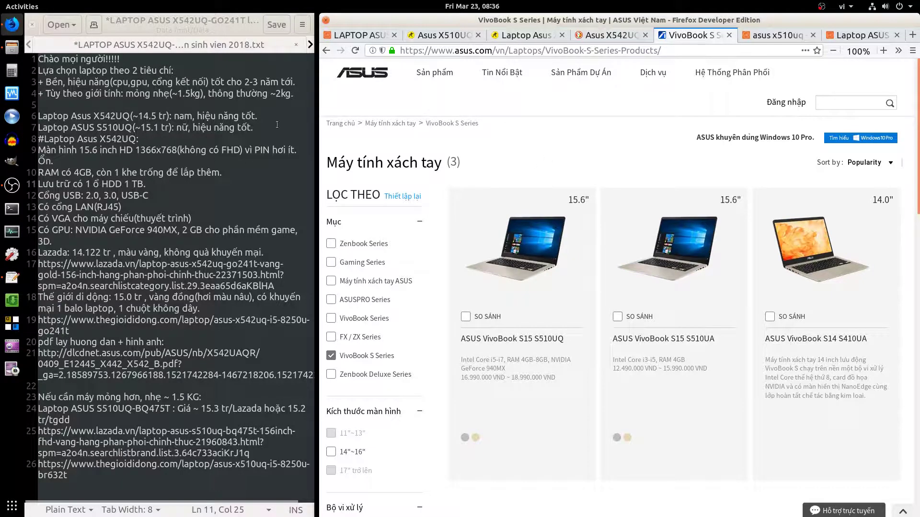
# Close the ASUS VivoBook S tab and copy '8250U' from the thegioididong specs
pyautogui.click(728, 35)
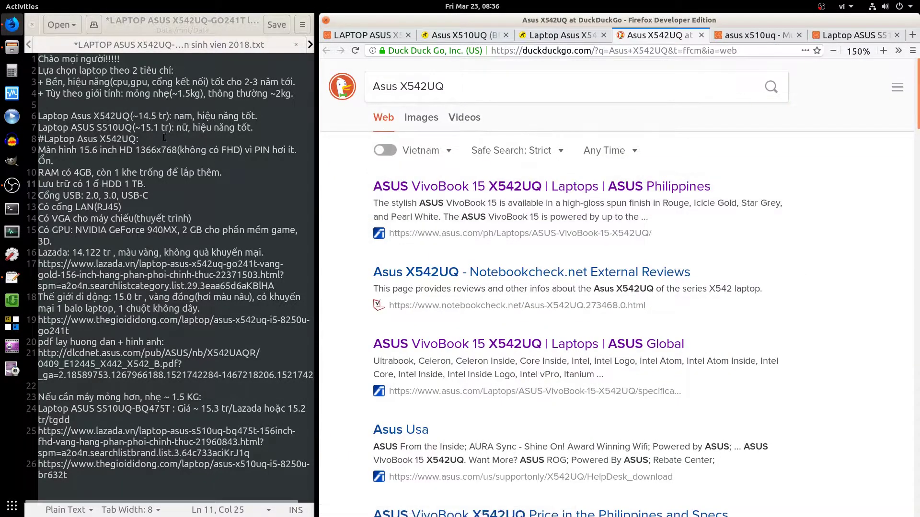
pyautogui.hotkey('ctrl', 'pageup')
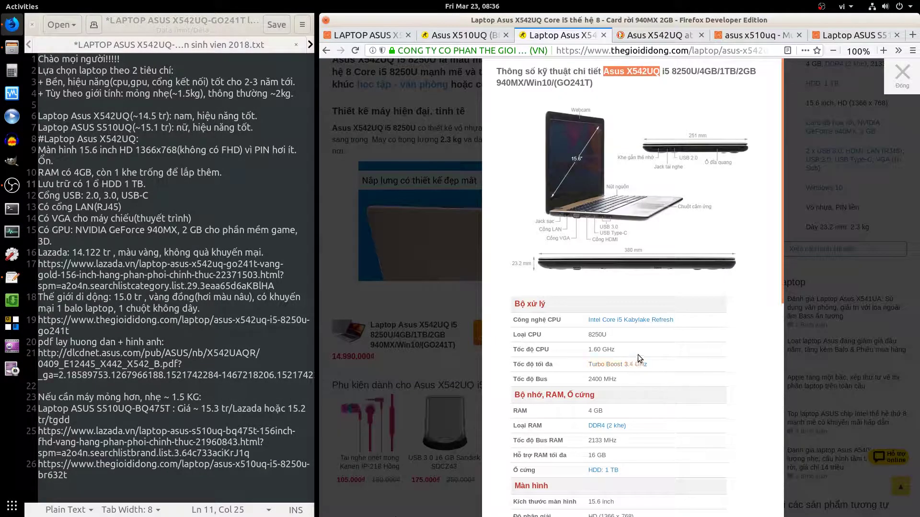
pyautogui.doubleClick(596, 334)
pyautogui.rightClick(596, 338)
pyautogui.click(606, 347)
# Refine the DuckDuckGo search to 'Asus X542UQ 8250U'
pyautogui.click(748, 35)
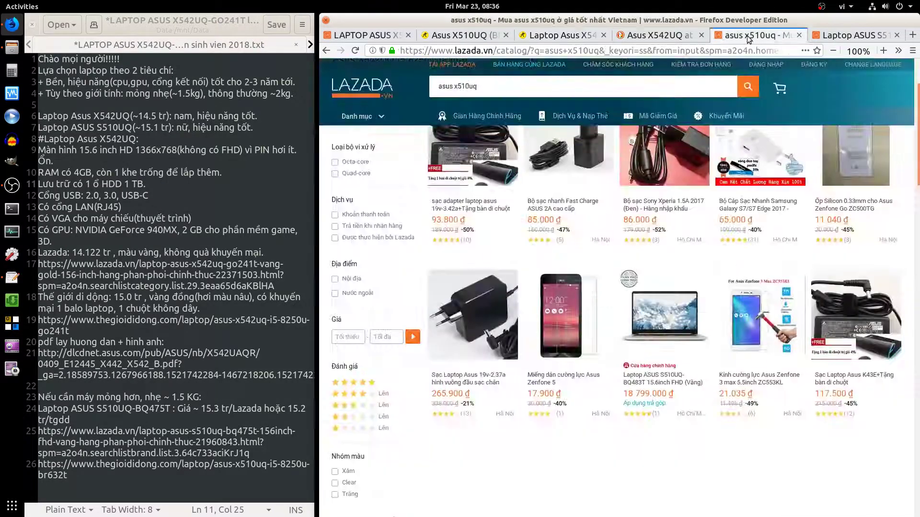
pyautogui.hotkey('ctrl', 'pageup')
pyautogui.click(476, 92)
pyautogui.hotkey('ctrl', 'v')
pyautogui.press('Return')
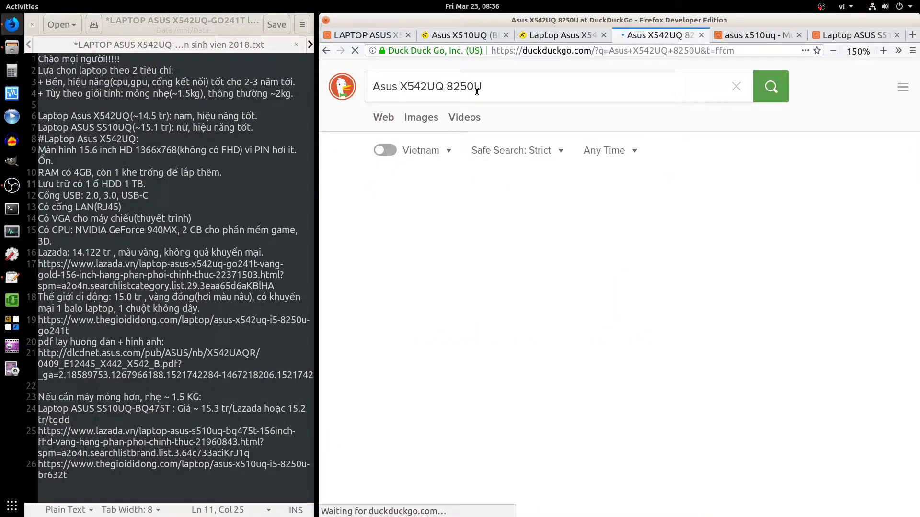
# Open the dienmayxanh result for the Asus X542UQ 8250U in a background tab
pyautogui.scroll(-3, 559, 285)
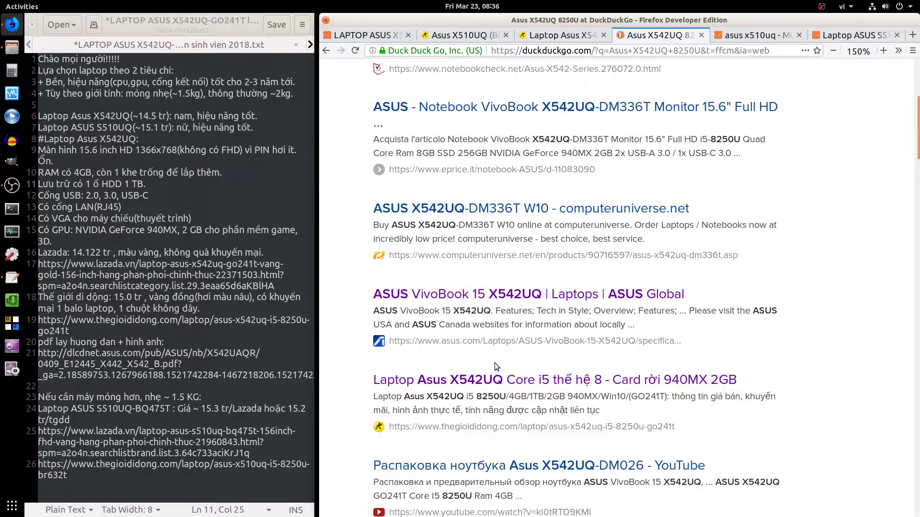
pyautogui.scroll(-1, 448, 352)
pyautogui.scroll(-4, 448, 352)
pyautogui.scroll(-3, 427, 342)
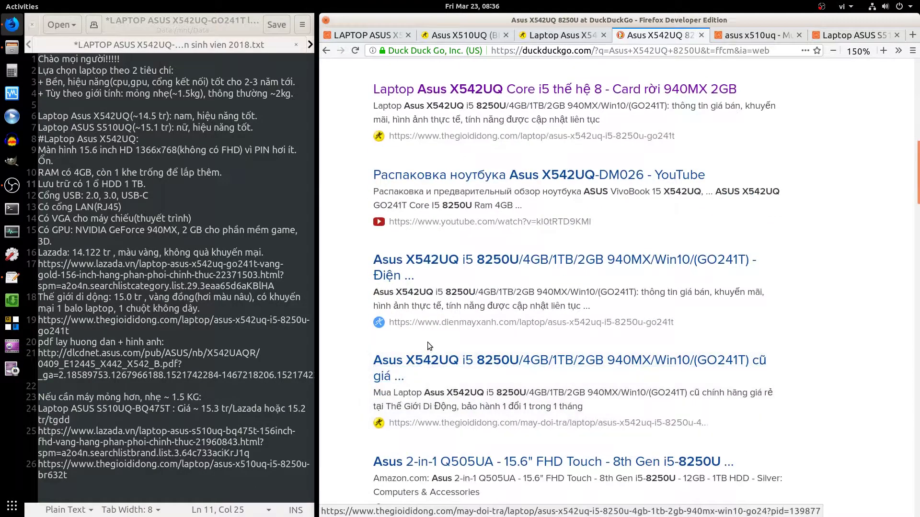
pyautogui.scroll(-1, 427, 342)
pyautogui.scroll(1, 609, 237)
pyautogui.middleClick(609, 237)
# Copy the ASUS manual link from the notes and load the PDF in the first browser tab
pyautogui.scroll(-2, 361, 312)
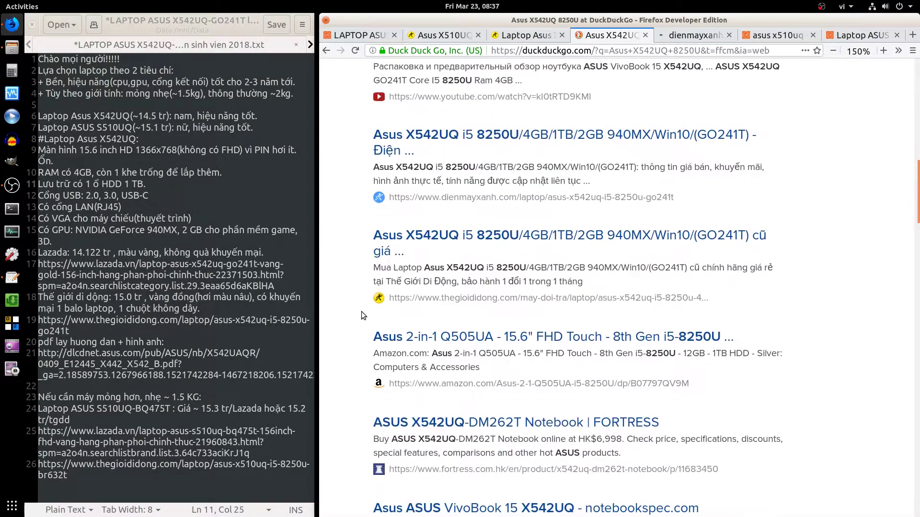
pyautogui.scroll(-1, 361, 312)
pyautogui.scroll(-4, 361, 312)
pyautogui.scroll(-5, 361, 314)
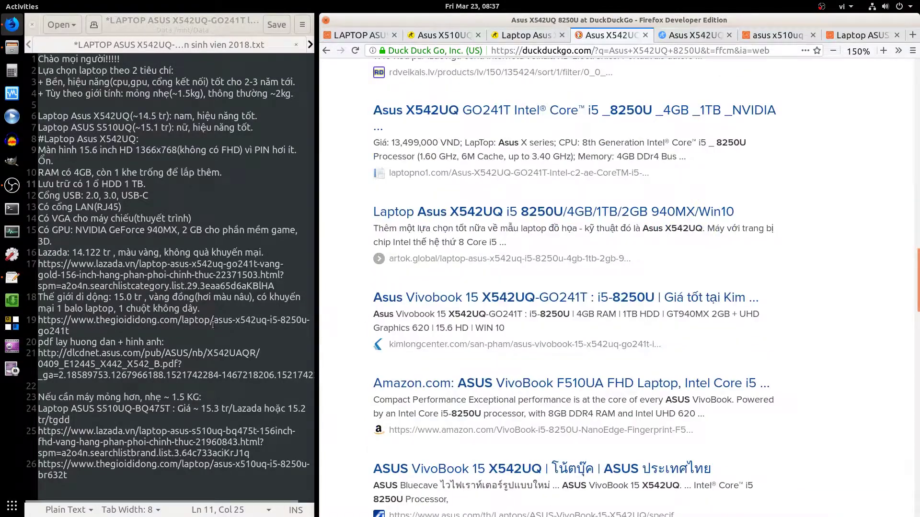
pyautogui.moveTo(41, 358); pyautogui.dragTo(361, 374)
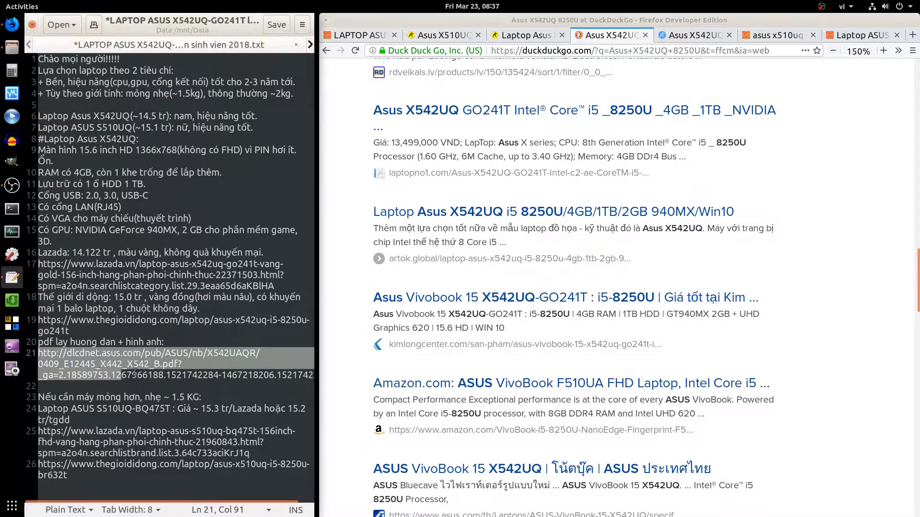
pyautogui.rightClick(267, 374)
pyautogui.click(292, 421)
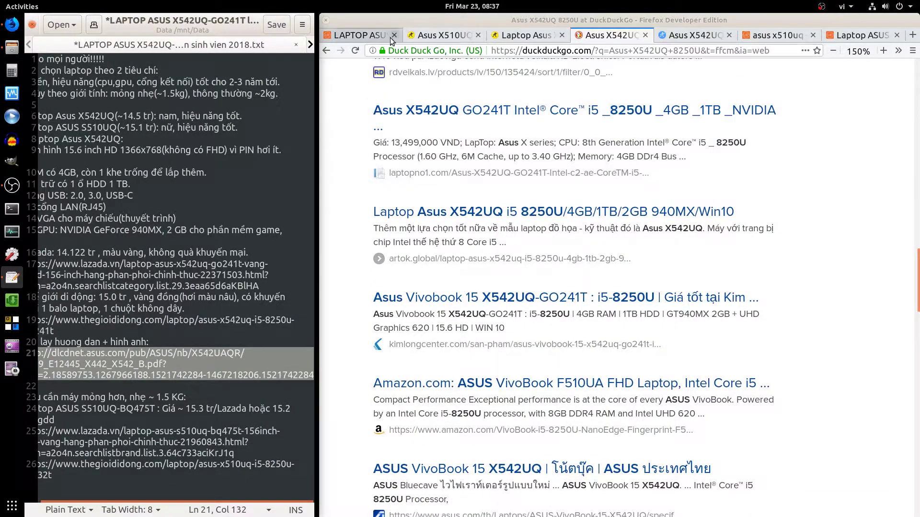
pyautogui.click(390, 37)
pyautogui.hotkey('ctrl', 'l')
pyautogui.hotkey('ctrl', 'v')
pyautogui.press('Return')
pyautogui.click(701, 32)
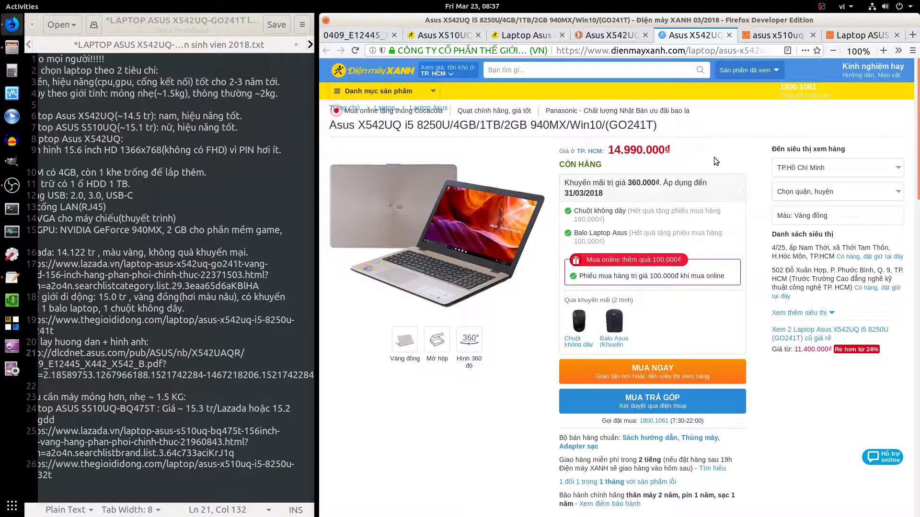
# Append ', quy tiền ~ 360K' to the gift note on line 18 and save the notes
pyautogui.moveTo(613, 245); pyautogui.dragTo(566, 210)
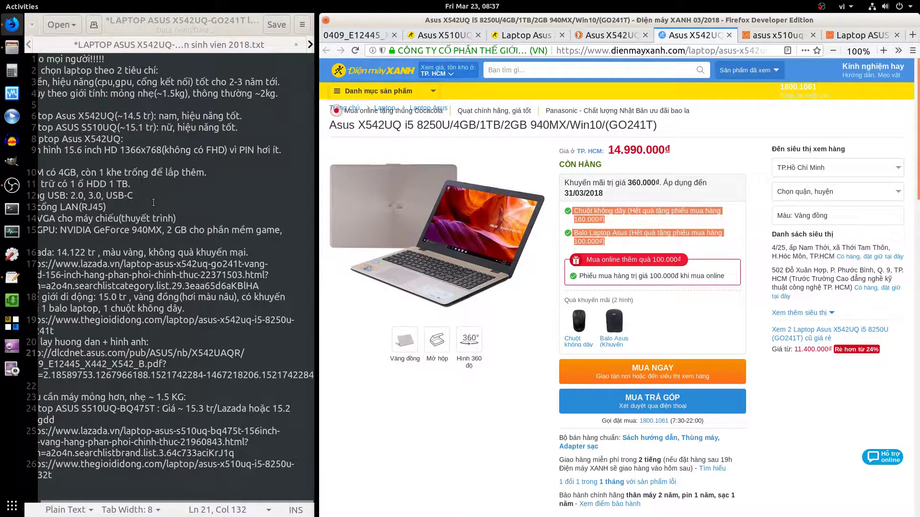
pyautogui.click(193, 307)
pyautogui.write(', quy tiền ~ 3')
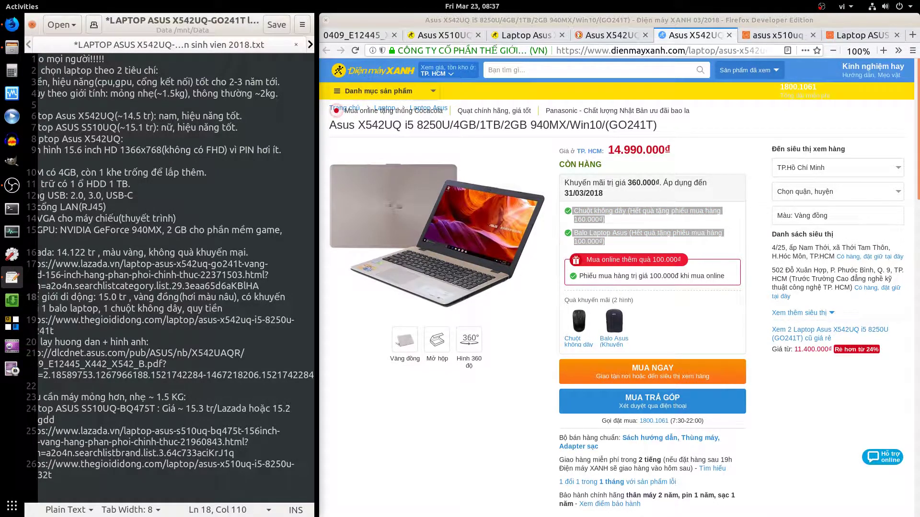
pyautogui.write('60K')
pyautogui.click(241, 464)
pyautogui.hotkey('ctrl', 's')
# Close the dienmayxanh page, leaving the ASUS manual PDF in view
pyautogui.scroll(-5, 667, 430)
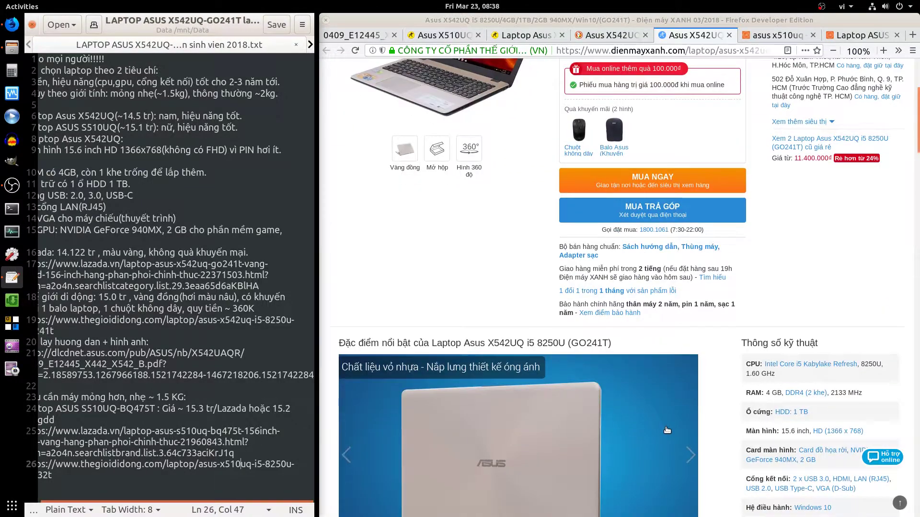
pyautogui.scroll(5, 667, 430)
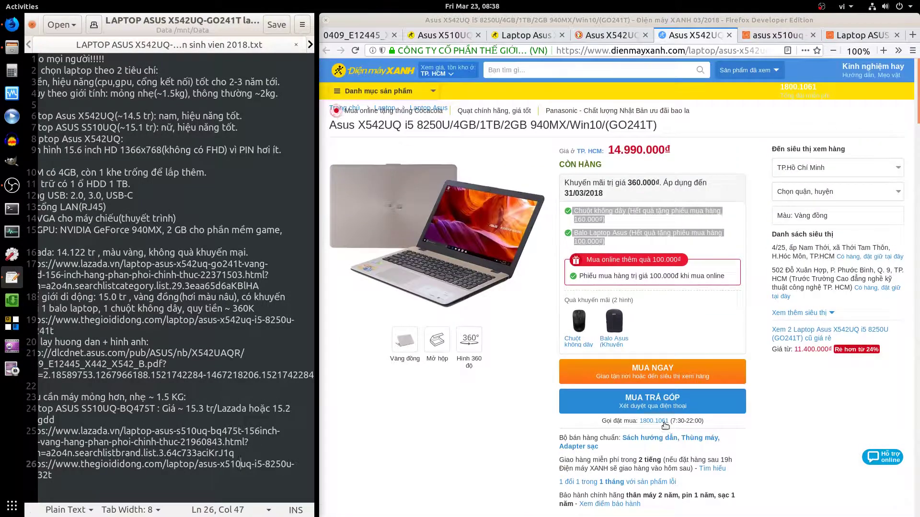
pyautogui.click(729, 36)
pyautogui.click(355, 35)
pyautogui.scroll(-10, 581, 327)
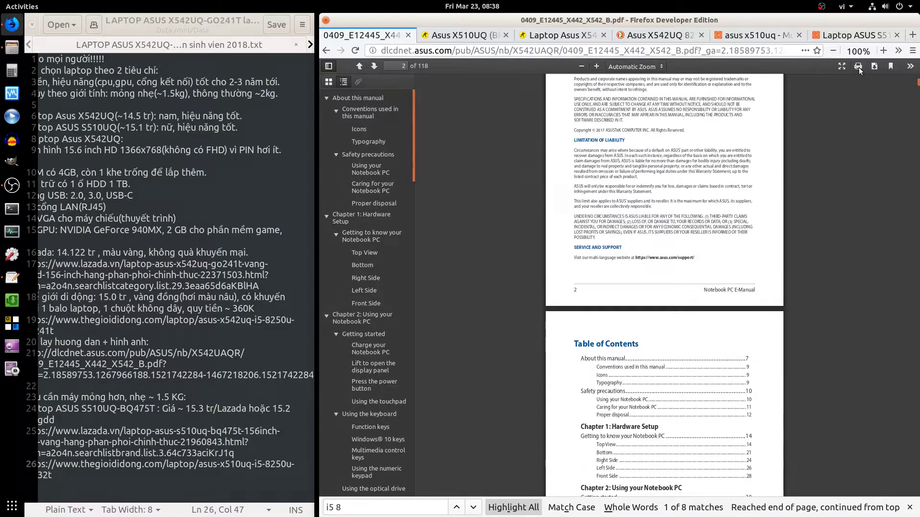
# Hide the PDF outline sidebar and set the manual's zoom to Page Fit
pyautogui.click(635, 66)
pyautogui.click(568, 110)
pyautogui.click(329, 66)
pyautogui.scroll(-5, 576, 352)
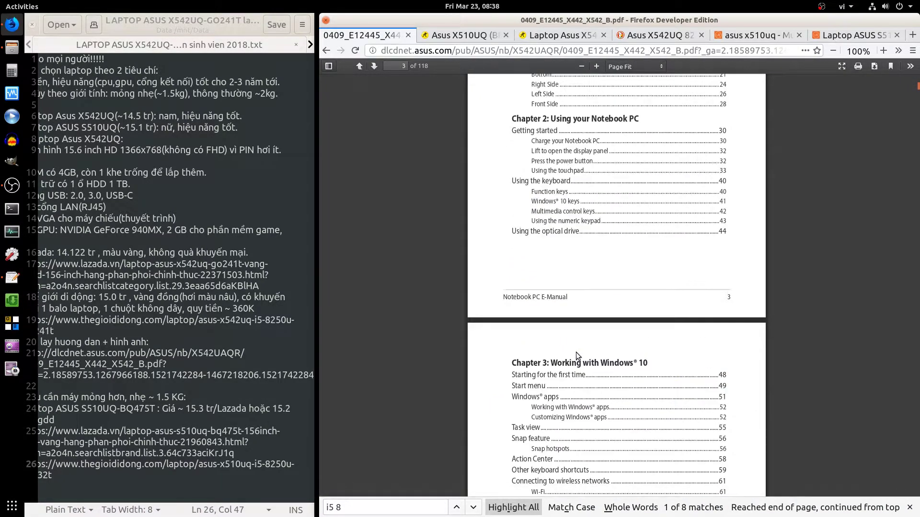
pyautogui.scroll(1, 574, 344)
pyautogui.scroll(3, 574, 344)
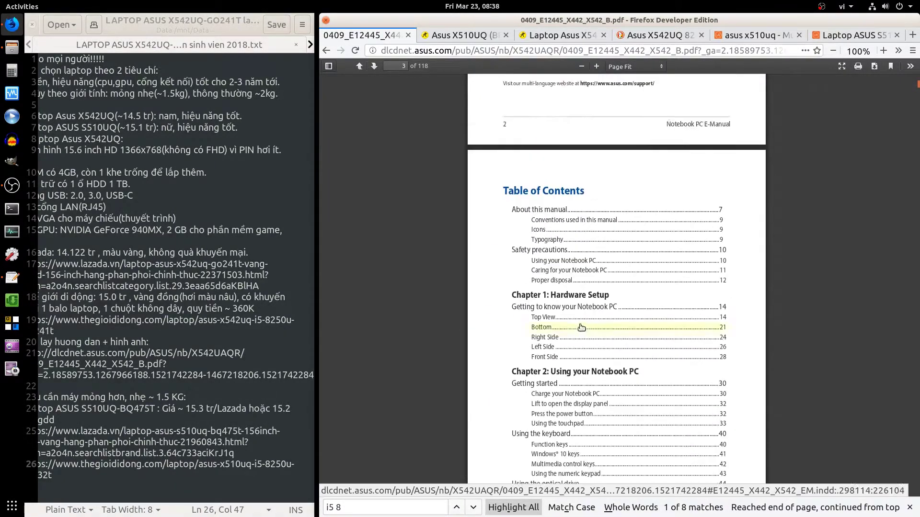
pyautogui.scroll(4, 580, 286)
# Scroll through the ASUS manual's table of contents pages
pyautogui.scroll(-7, 551, 269)
pyautogui.scroll(-2, 547, 287)
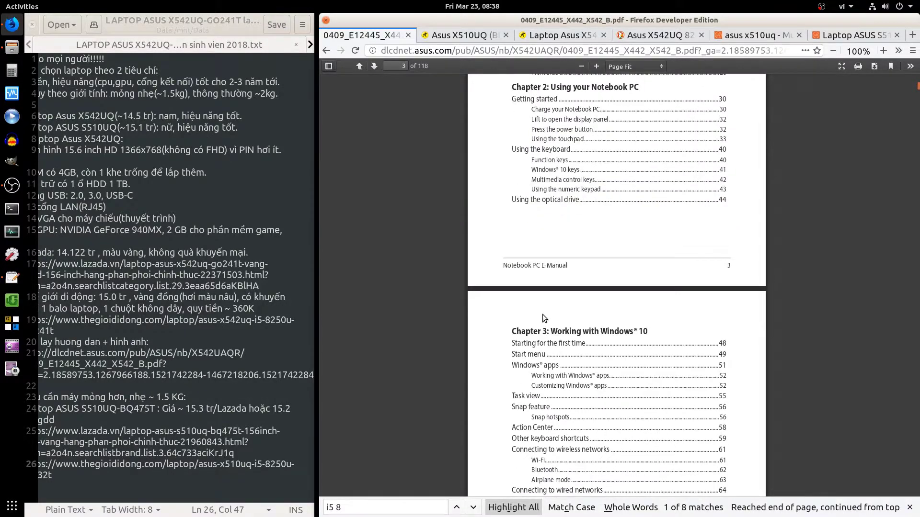
pyautogui.scroll(-3, 527, 331)
pyautogui.scroll(-2, 510, 350)
pyautogui.scroll(-3, 509, 352)
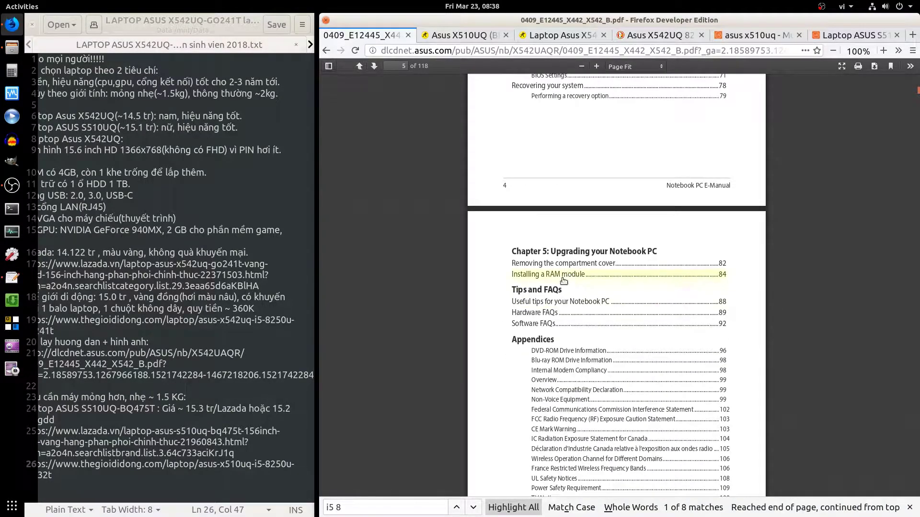
pyautogui.scroll(-3, 542, 358)
pyautogui.scroll(-3, 544, 362)
pyautogui.scroll(-5, 517, 396)
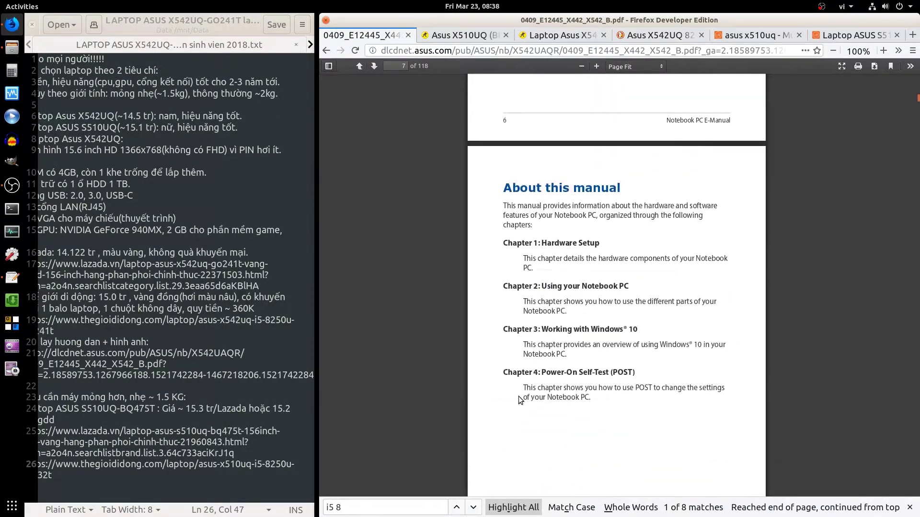
pyautogui.scroll(-5, 519, 395)
pyautogui.scroll(6, 518, 396)
pyautogui.scroll(4, 550, 248)
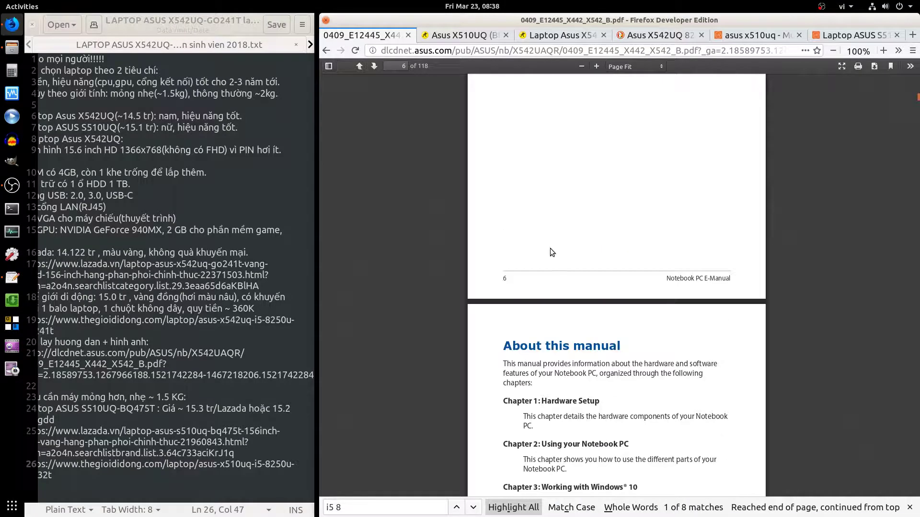
# Search the manual for 'ssd', find no match, and return to the cover page
pyautogui.write('ssd')
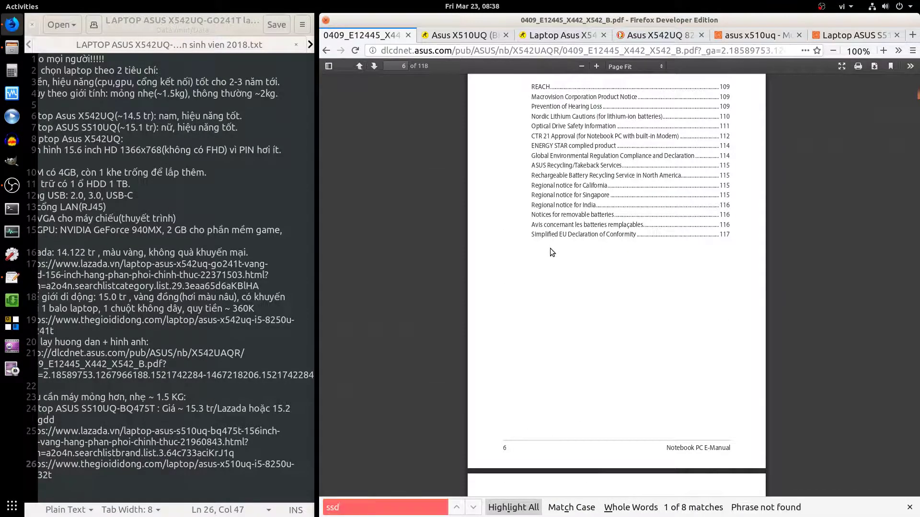
pyautogui.scroll(4, 589, 399)
pyautogui.scroll(4, 589, 399)
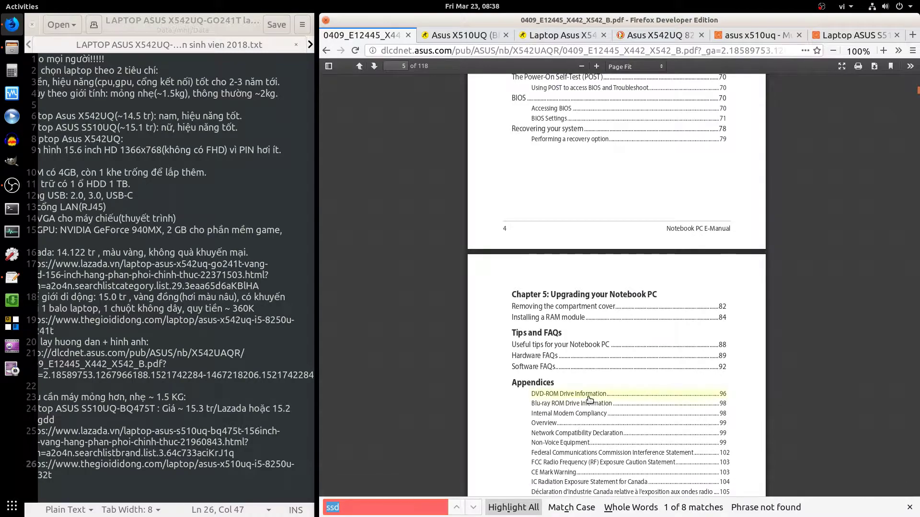
pyautogui.scroll(1, 589, 399)
pyautogui.scroll(4, 588, 398)
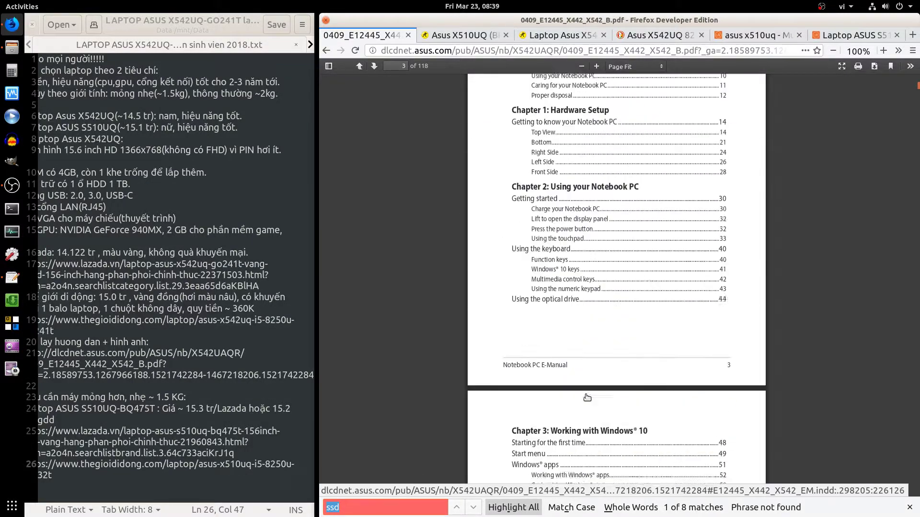
pyautogui.scroll(2, 589, 398)
pyautogui.scroll(3, 589, 397)
pyautogui.scroll(4, 588, 396)
pyautogui.scroll(5, 626, 146)
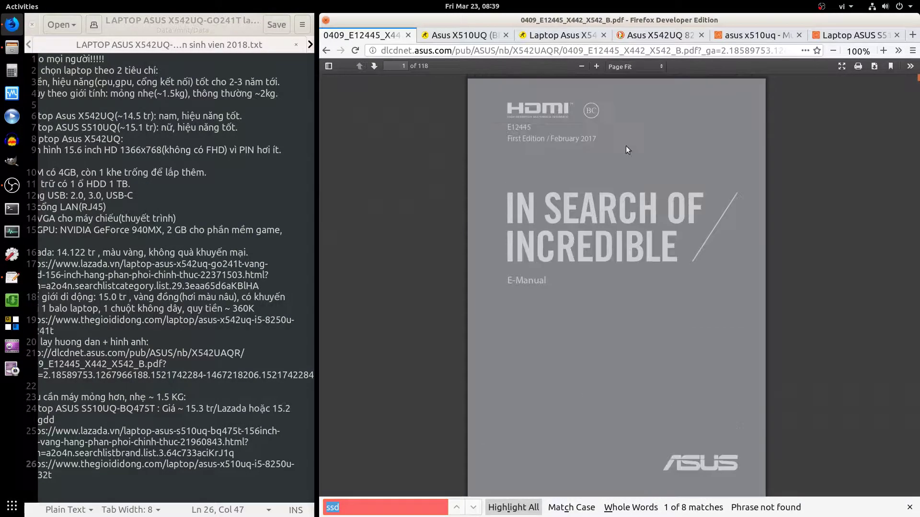
# Close the PDF tab and copy the CPU spec from the product page
pyautogui.click(408, 35)
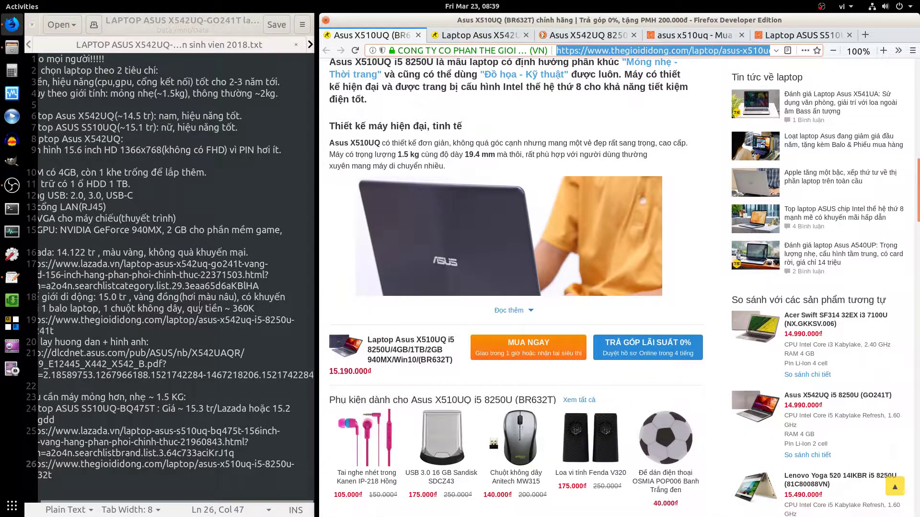
pyautogui.scroll(8, 647, 223)
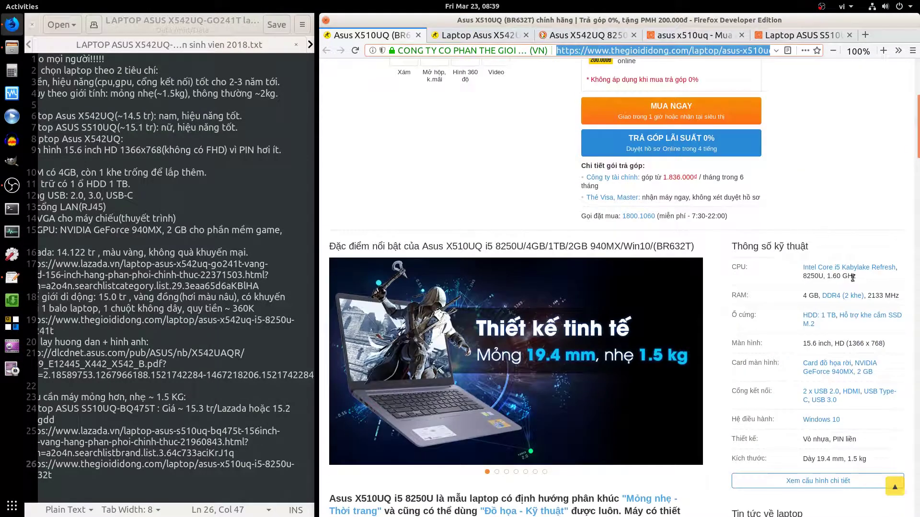
pyautogui.moveTo(852, 278); pyautogui.dragTo(803, 266)
pyautogui.rightClick(803, 267)
pyautogui.click(767, 358)
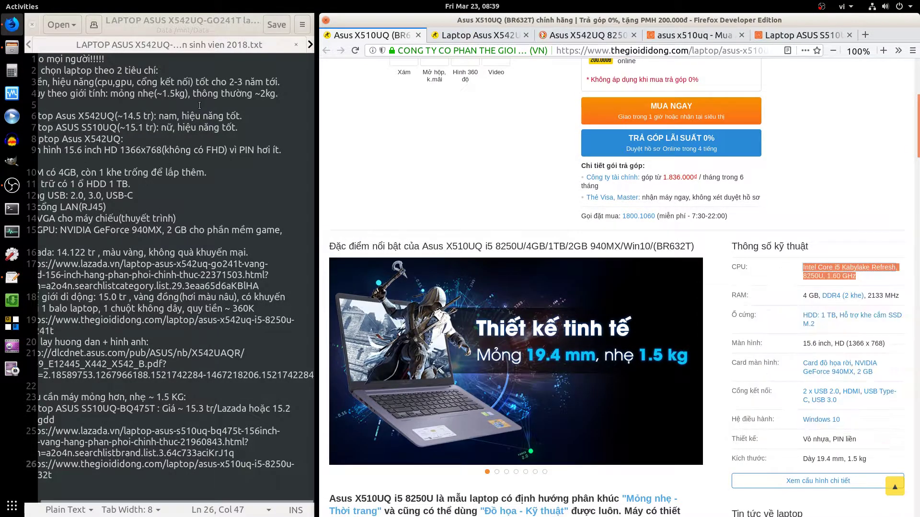
# Paste 'Intel Core i5 Kabylake Refresh, 8250U, 1.60 GHz' as line 2 and begin the 4-core note
pyautogui.click(150, 70)
pyautogui.press('Home')
pyautogui.press('Return')
pyautogui.press('Up')
pyautogui.hotkey('ctrl', 'v')
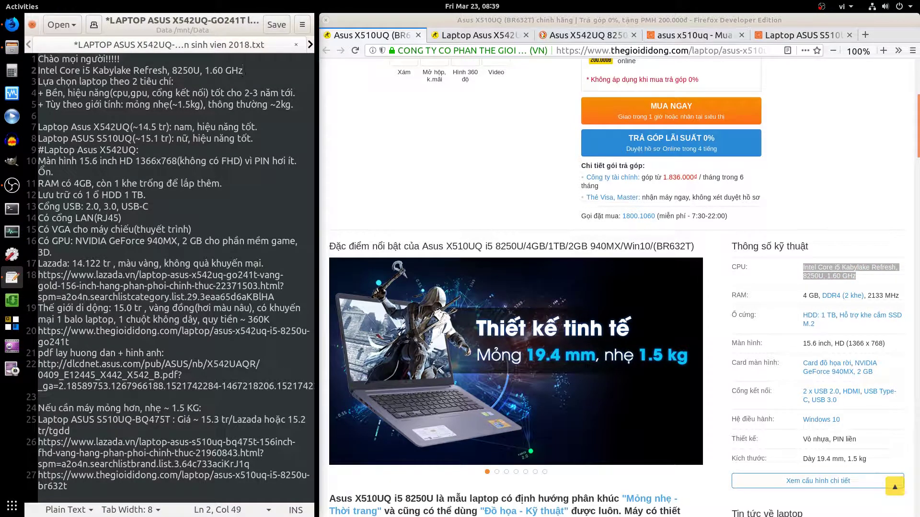
pyautogui.write('o')
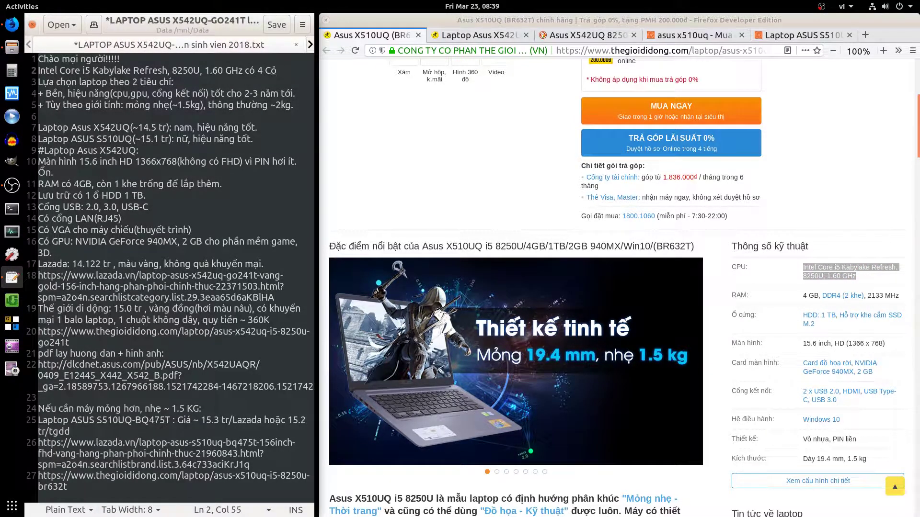
pyautogui.write('re. Cac')
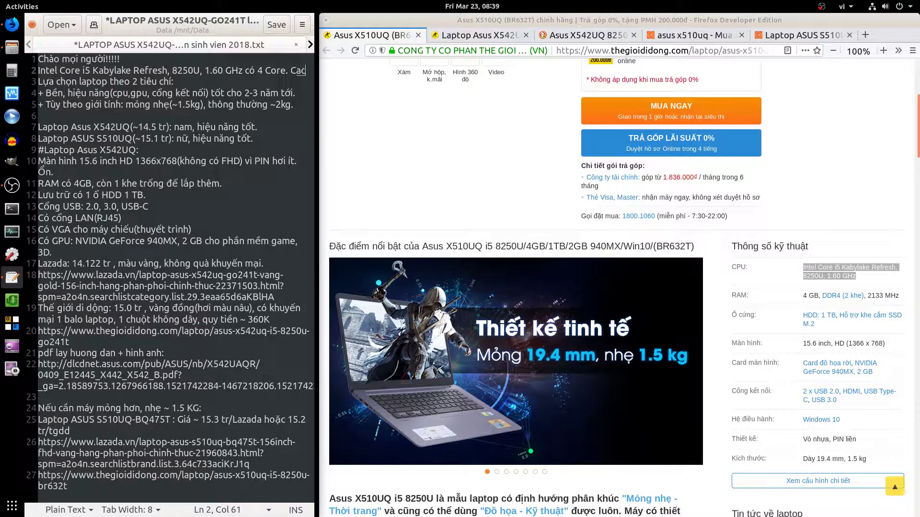
pyautogui.write('s thees')
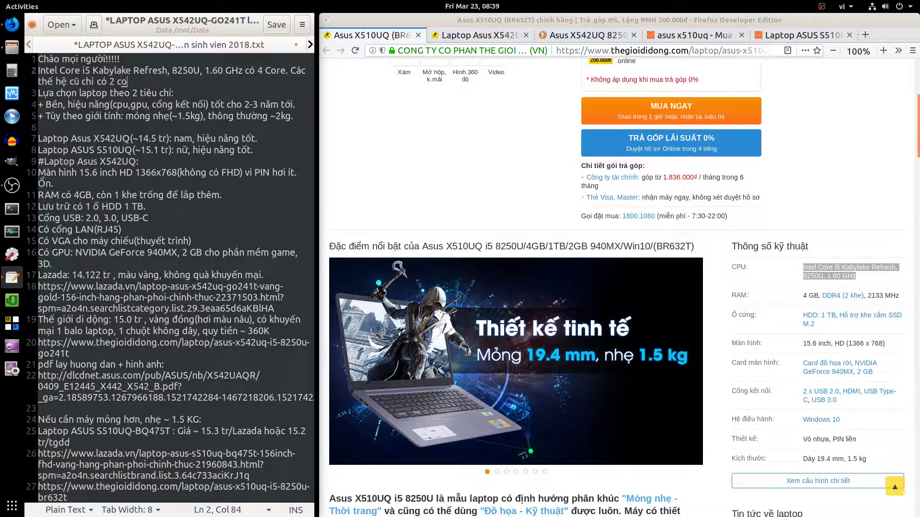
# Review the Lazada S510UQ page and the S510UQ links in the notes
pyautogui.scroll(2, 504, 232)
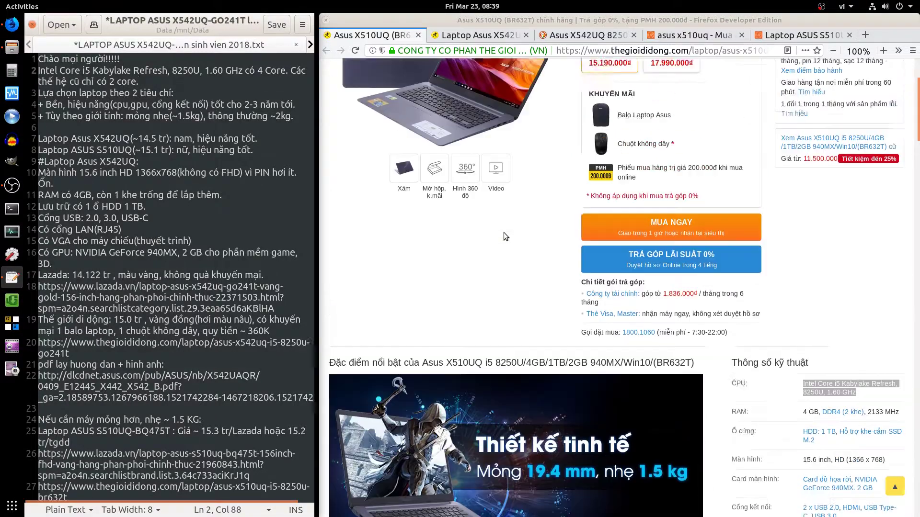
pyautogui.scroll(4, 505, 247)
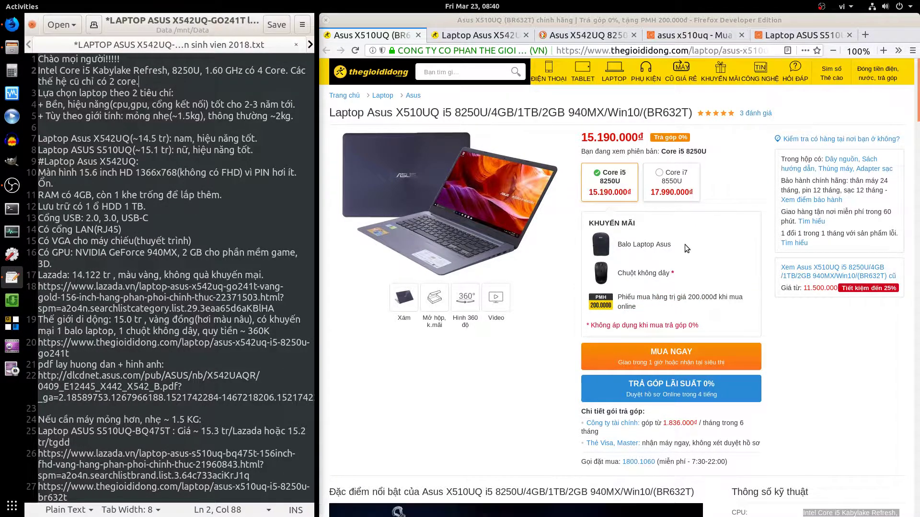
pyautogui.click(808, 36)
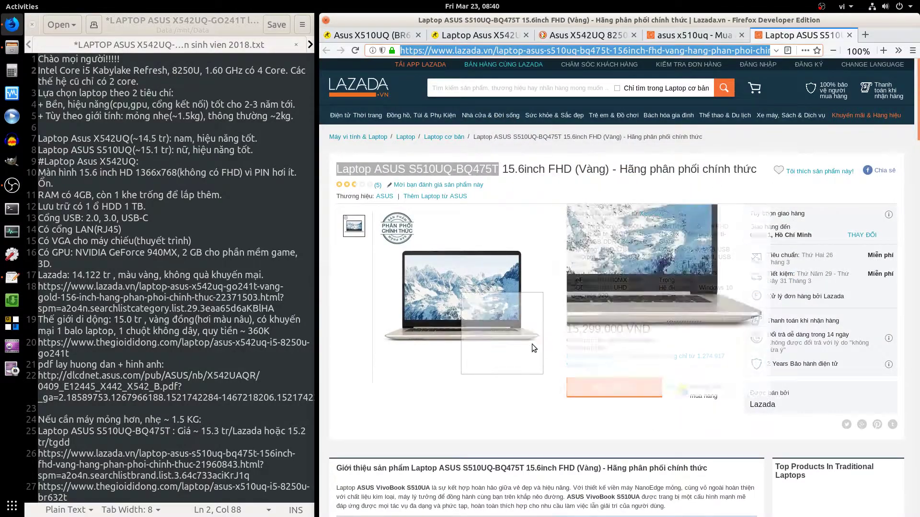
pyautogui.scroll(-1, 529, 409)
pyautogui.scroll(-5, 528, 409)
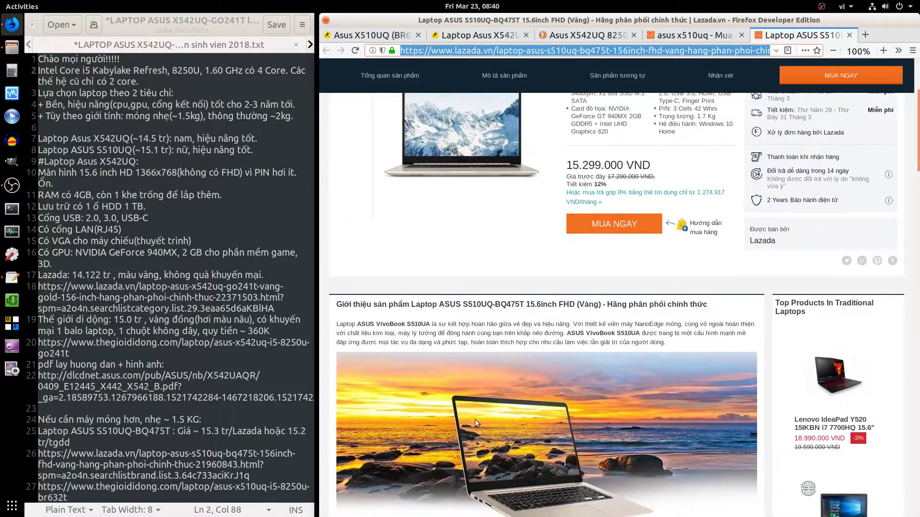
pyautogui.click(212, 454)
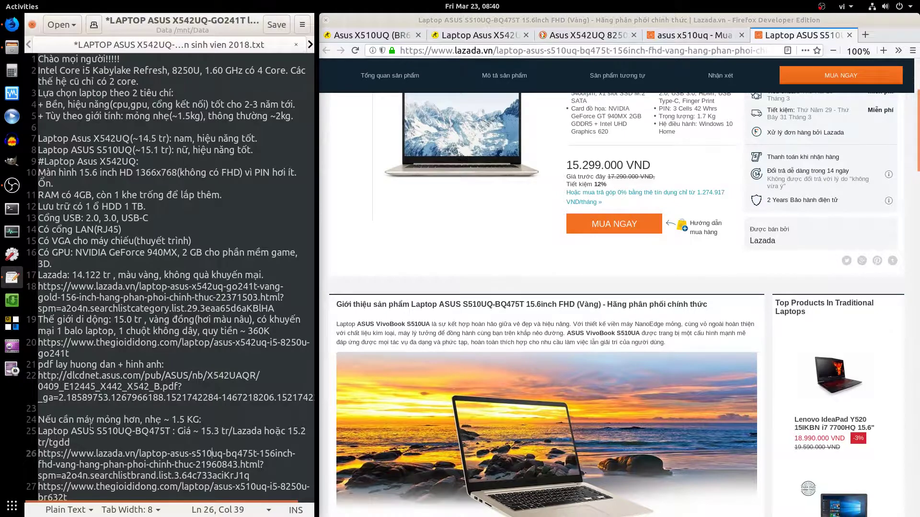
# Filter the Thegioididong Asus laptop list to 'CPU Intel thế hệ 8'
pyautogui.click(453, 39)
pyautogui.scroll(10, 527, 215)
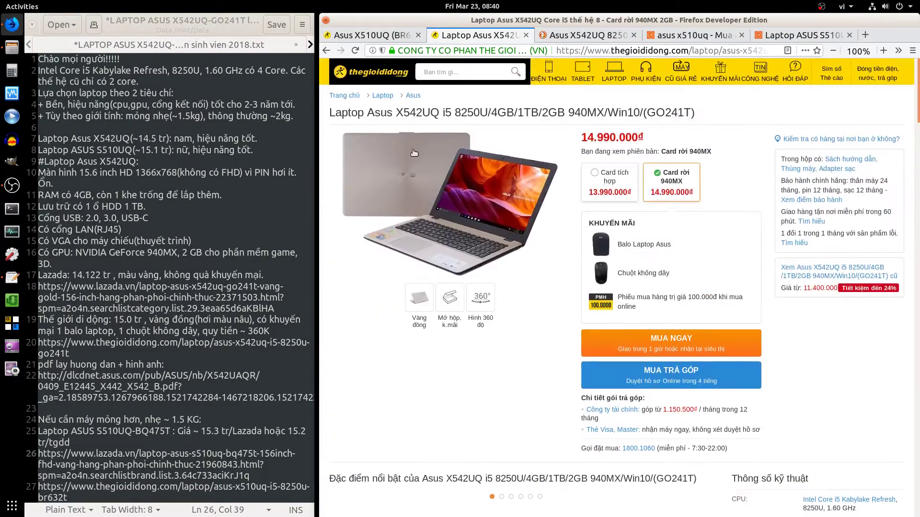
pyautogui.click(411, 96)
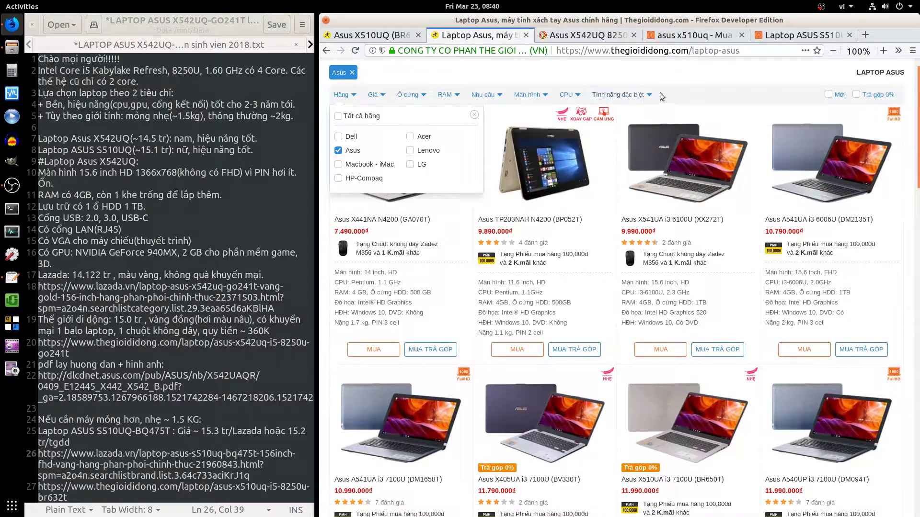
pyautogui.click(637, 95)
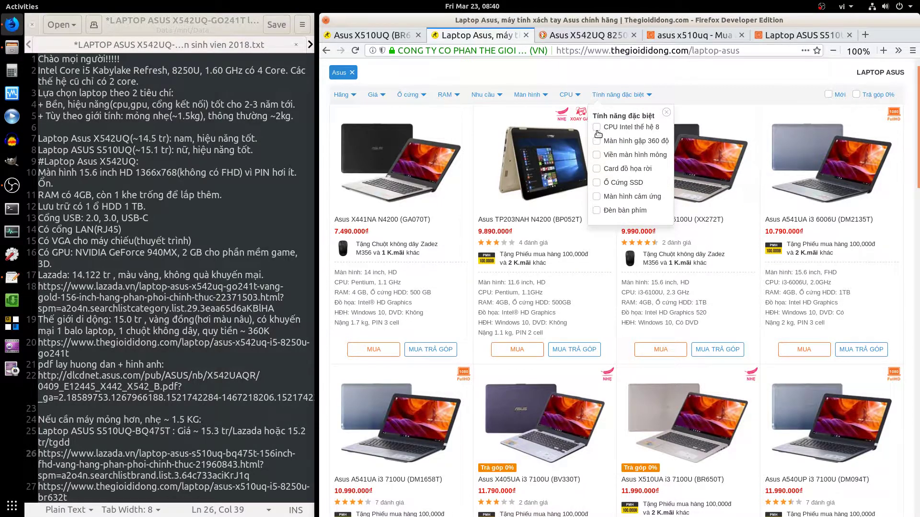
pyautogui.click(597, 128)
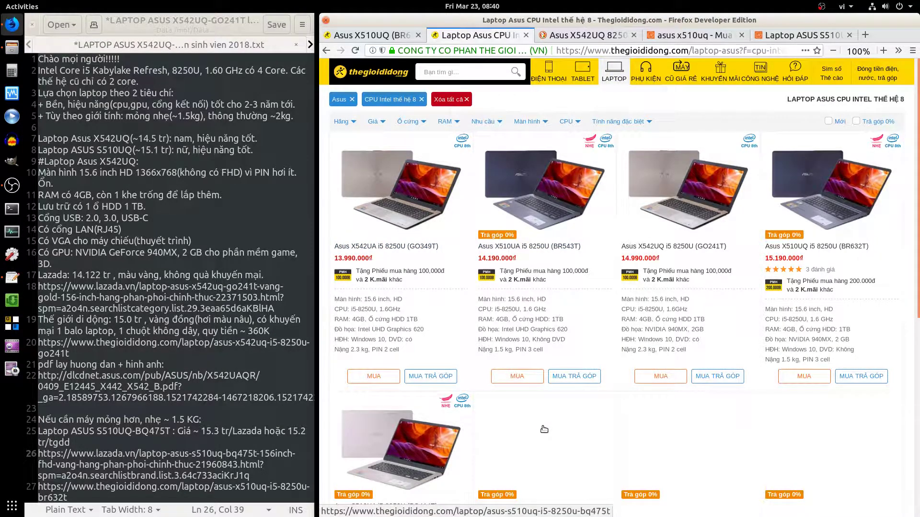
# Open the Asus X510UQ (BR632T) page in a new tab and select its URL
pyautogui.scroll(-3, 544, 429)
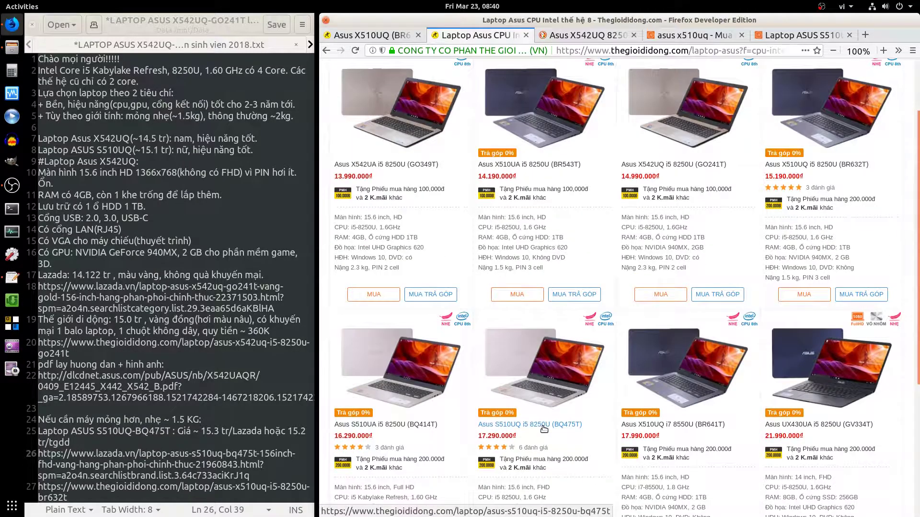
pyautogui.scroll(-2, 544, 428)
pyautogui.scroll(-3, 544, 429)
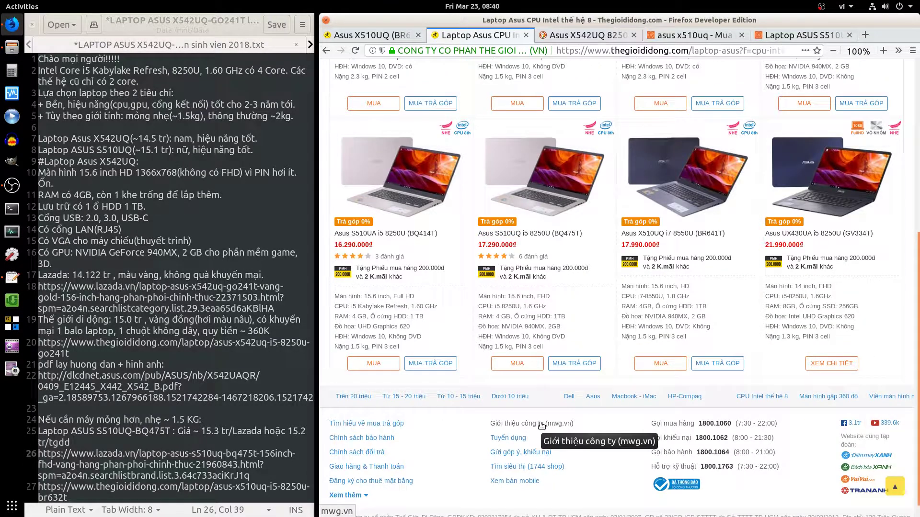
pyautogui.scroll(2, 541, 426)
pyautogui.scroll(3, 541, 426)
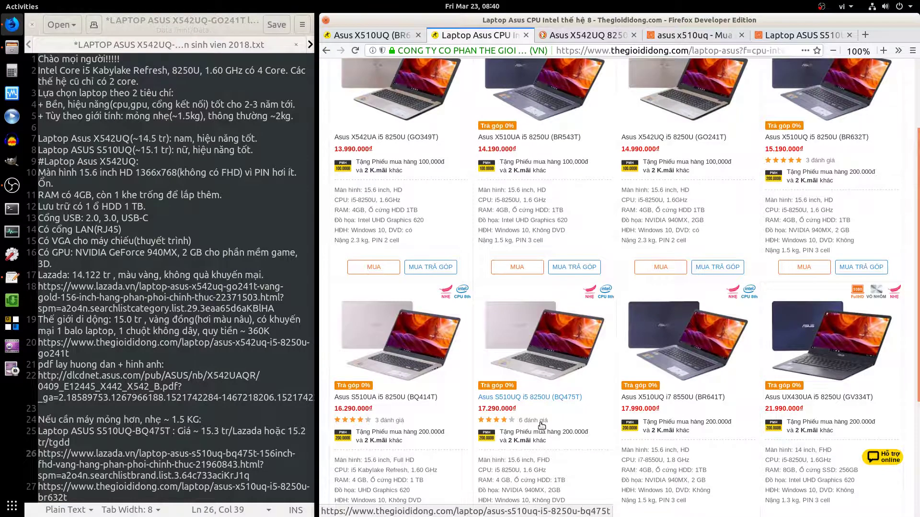
pyautogui.scroll(1, 542, 425)
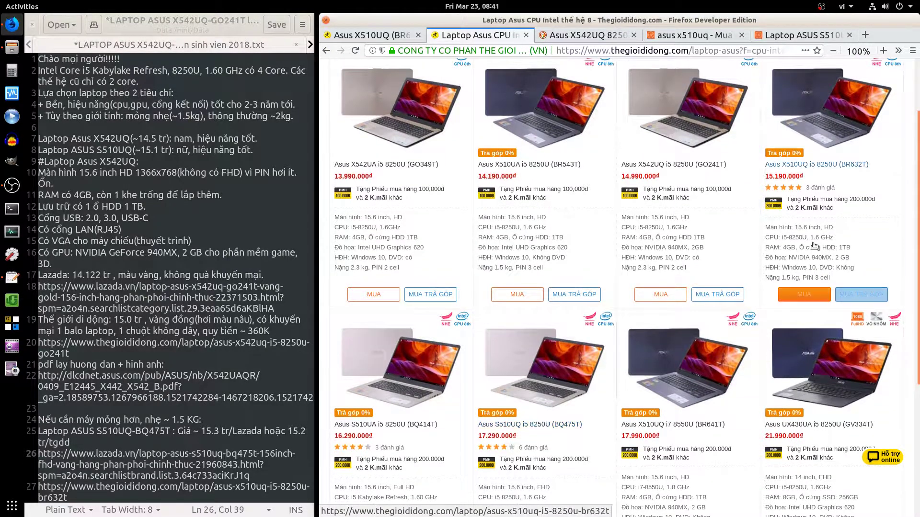
pyautogui.middleClick(541, 426)
pyautogui.click(543, 36)
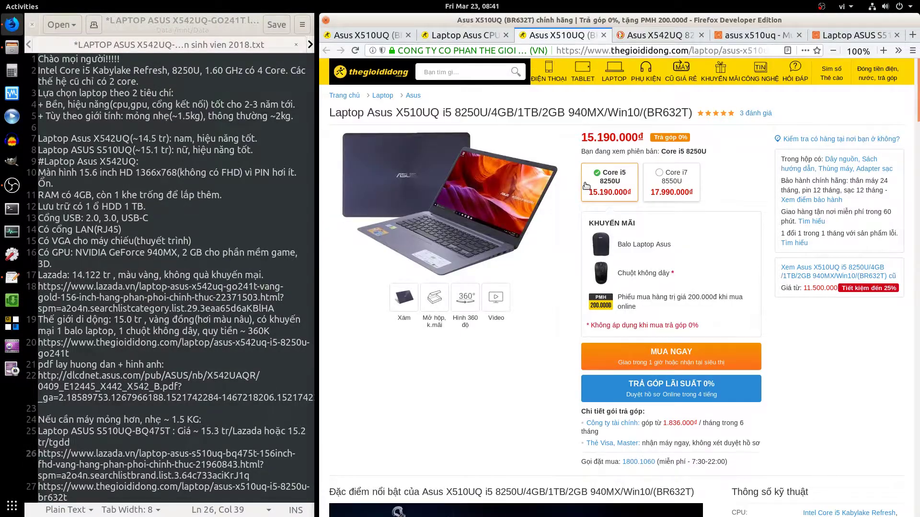
pyautogui.click(629, 52)
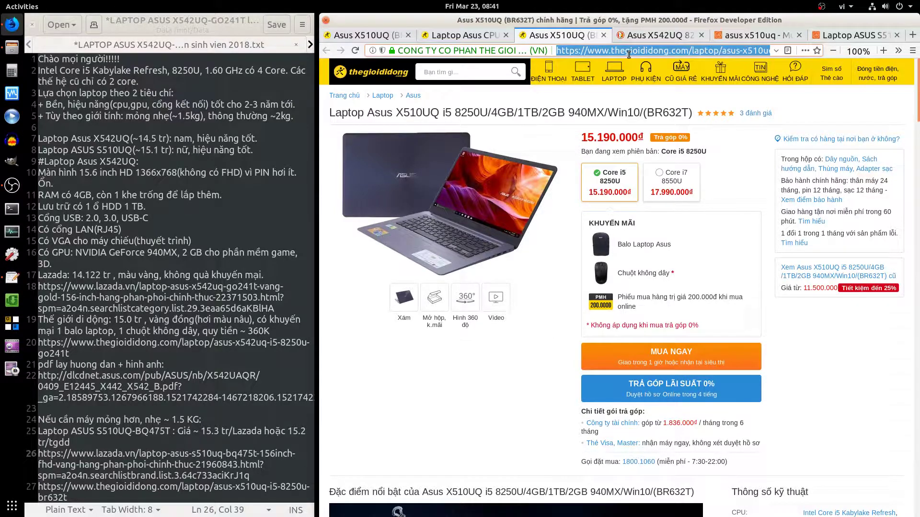
pyautogui.click(253, 435)
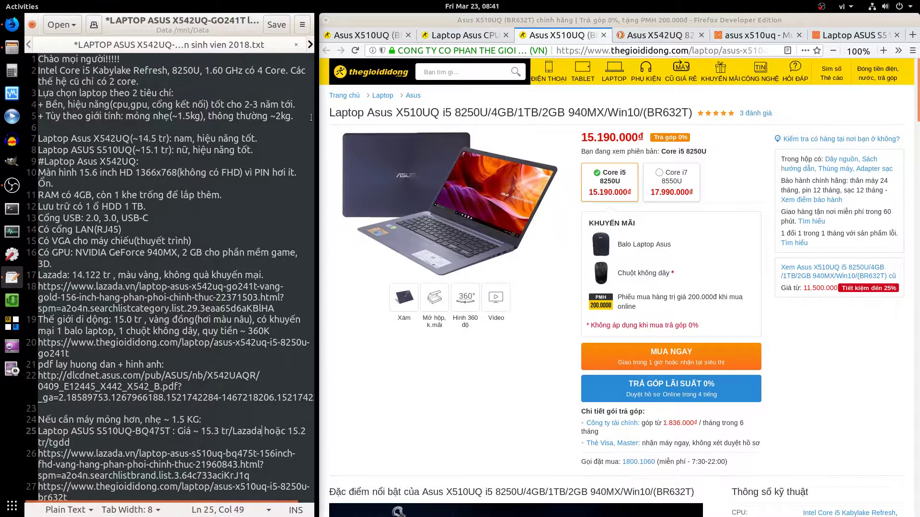
# Widen the gedit window and add a new line below the S510UQ price
pyautogui.moveTo(314, 117)
pyautogui.mouseDown()
pyautogui.moveTo(378, 332)
pyautogui.moveTo(446, 336)
pyautogui.mouseUp()
pyautogui.hotkey('ctrl', 'n')
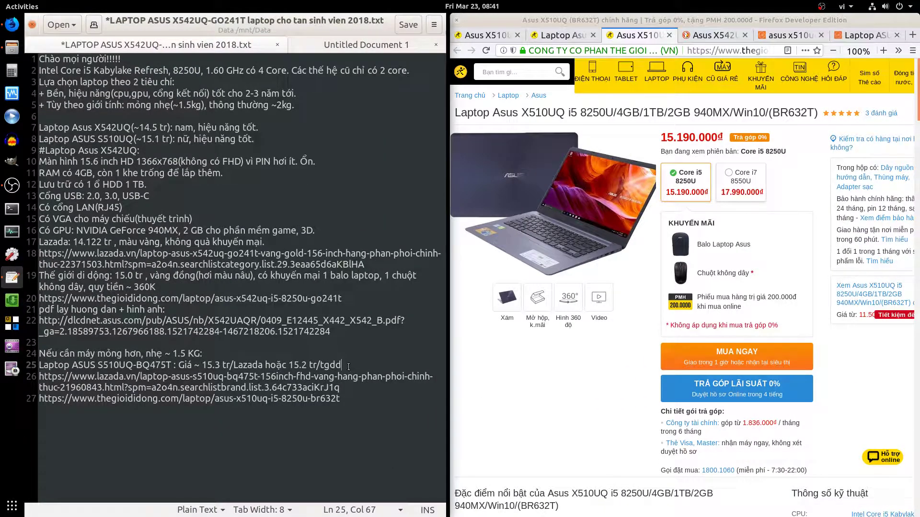
pyautogui.press('Return')
pyautogui.write('Laza')
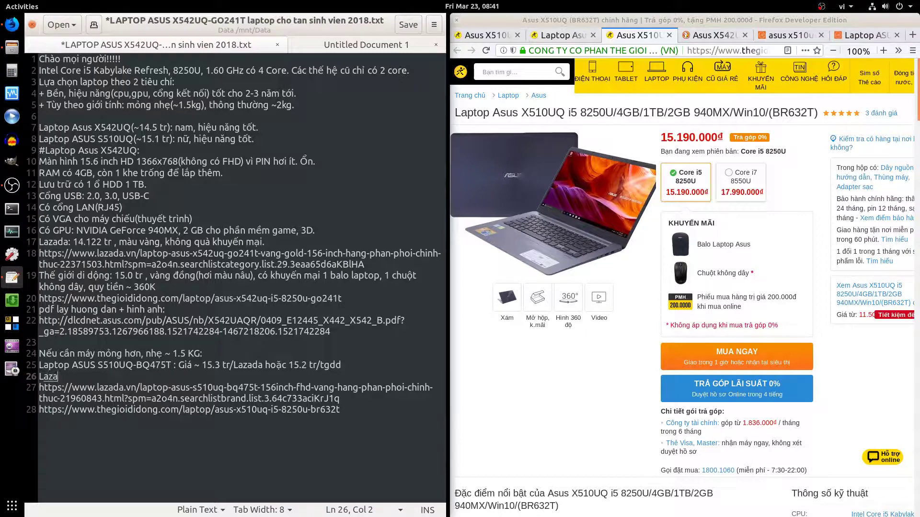
pyautogui.write('da:')
# Open the X510UA (BR543T) product page and copy its model name 'Asus X510UA i5 8250U'
pyautogui.click(560, 35)
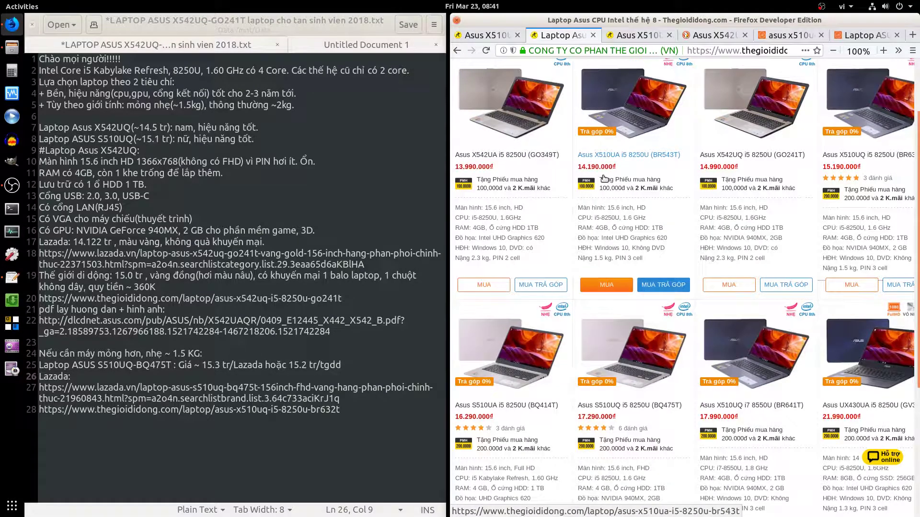
pyautogui.click(592, 154)
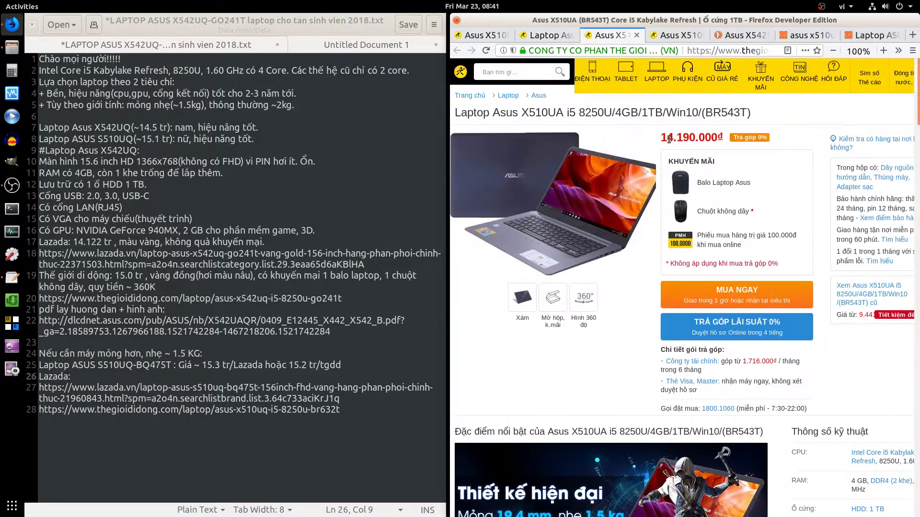
pyautogui.moveTo(611, 110); pyautogui.dragTo(489, 112)
pyautogui.rightClick(509, 115)
pyautogui.click(524, 125)
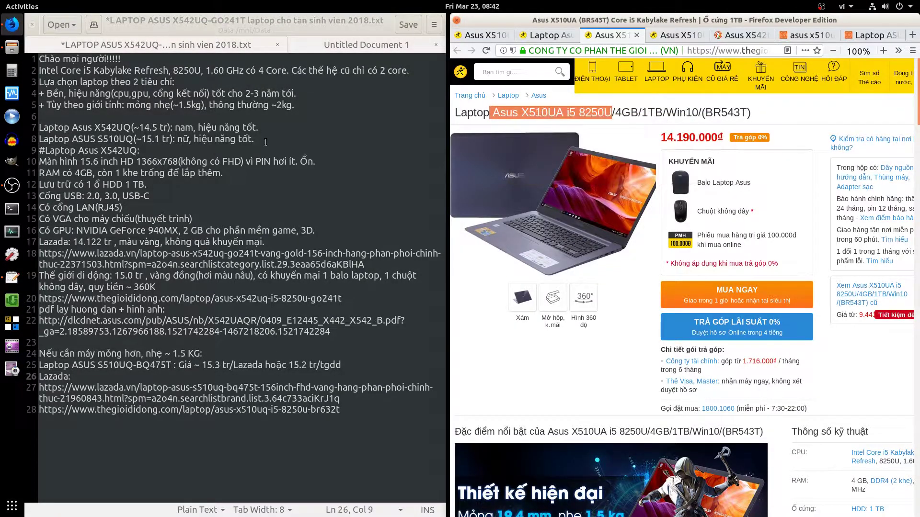
# Add line 9 'Laptop Asus X510UA (~14.2 tr): nữ, hiệu năng đủ(vì không có GPU GTX 940MX)'
pyautogui.click(270, 139)
pyautogui.press('Return')
pyautogui.hotkey('ctrl', 'v')
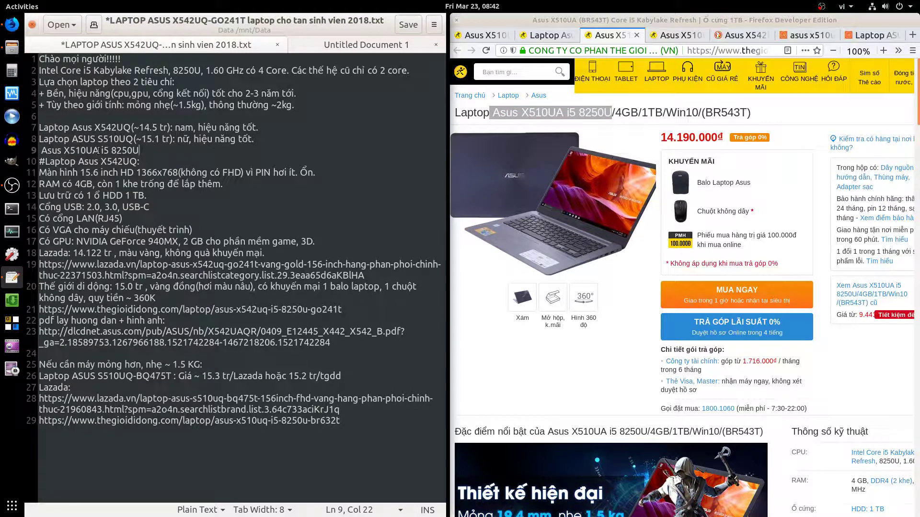
pyautogui.press('Home')
pyautogui.write('Laptop')
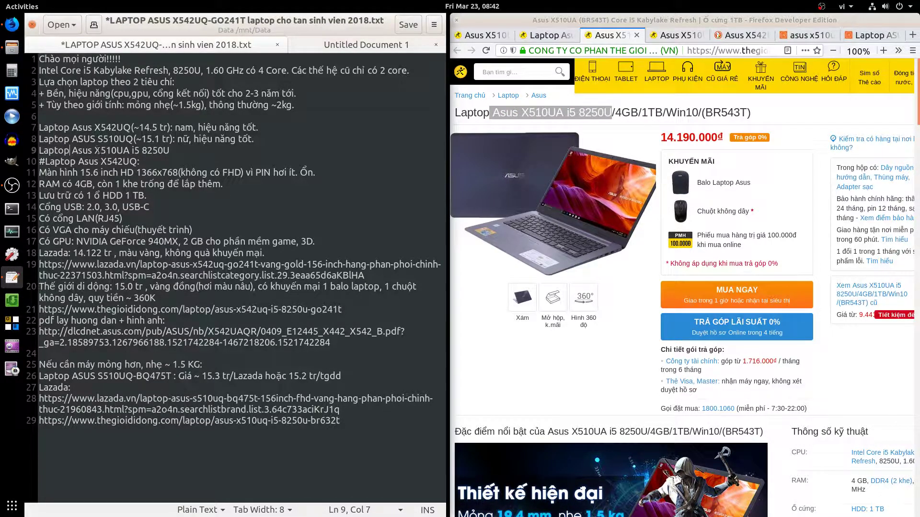
pyautogui.moveTo(170, 150); pyautogui.dragTo(131, 150)
pyautogui.write('()')
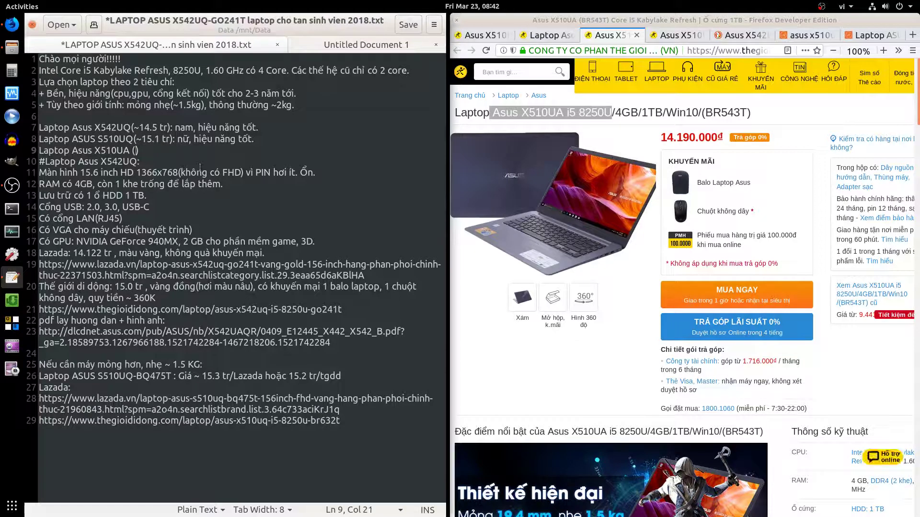
pyautogui.write('~14.2 tr')
pyautogui.write(': nữ, hiệu năng')
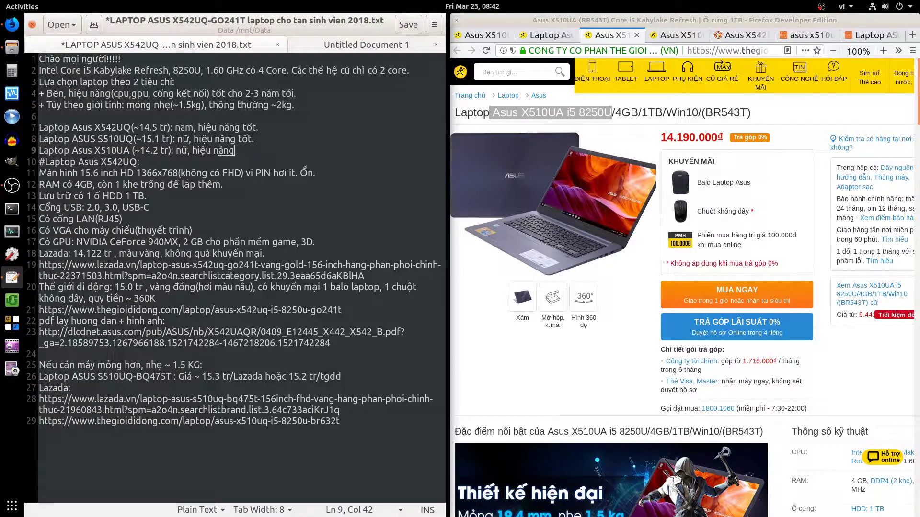
pyautogui.write(' đủ(vì k)')
pyautogui.write('hông có GPU ')
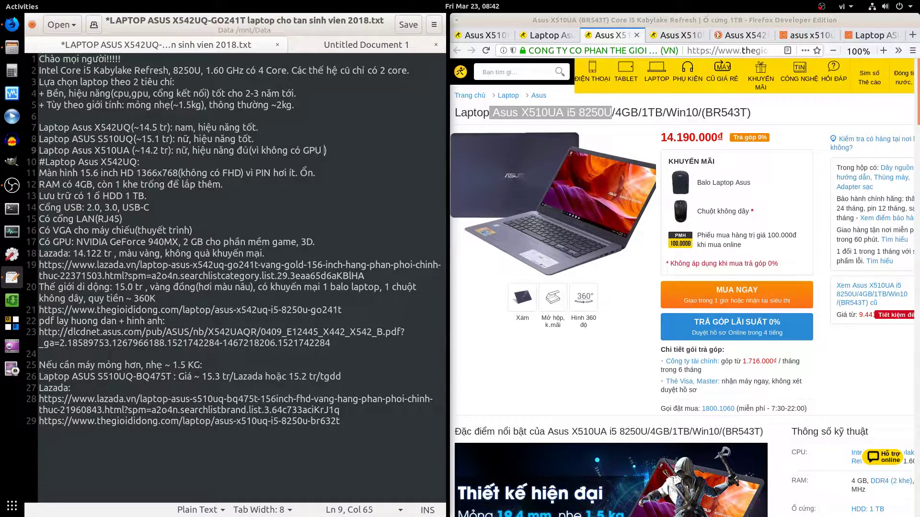
pyautogui.write('GTX 940')
pyautogui.write('MX')
pyautogui.scroll(-5, 703, 348)
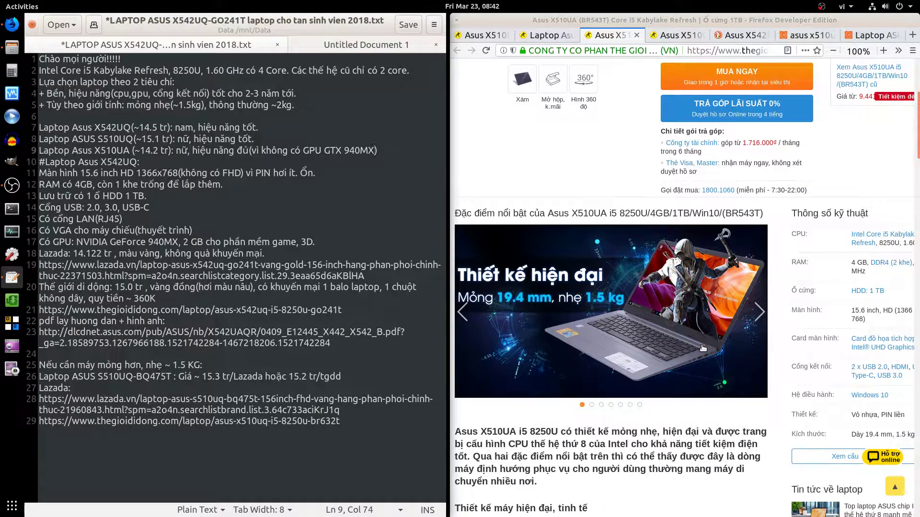
# Delete 'GTX ' from line 9 and save the notes
pyautogui.click(549, 38)
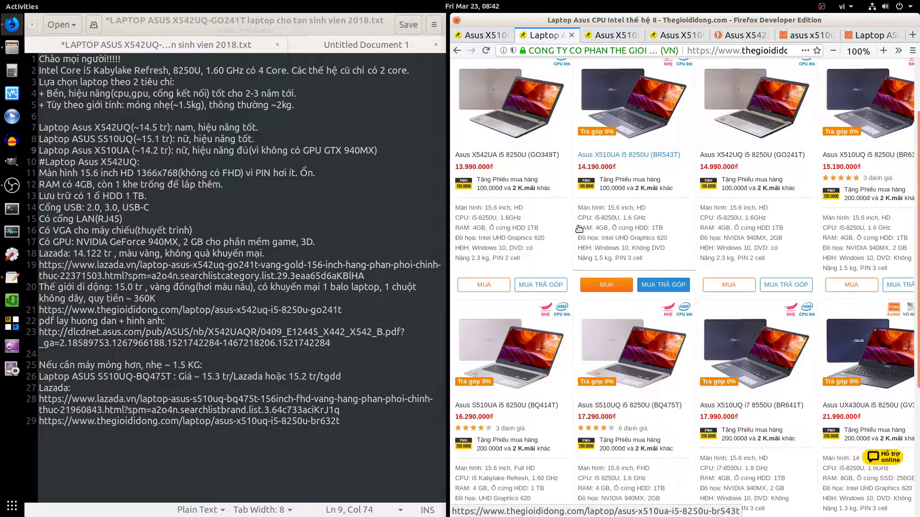
pyautogui.click(344, 153)
pyautogui.press('BackSpace')
pyautogui.press('BackSpace')
pyautogui.press('BackSpace')
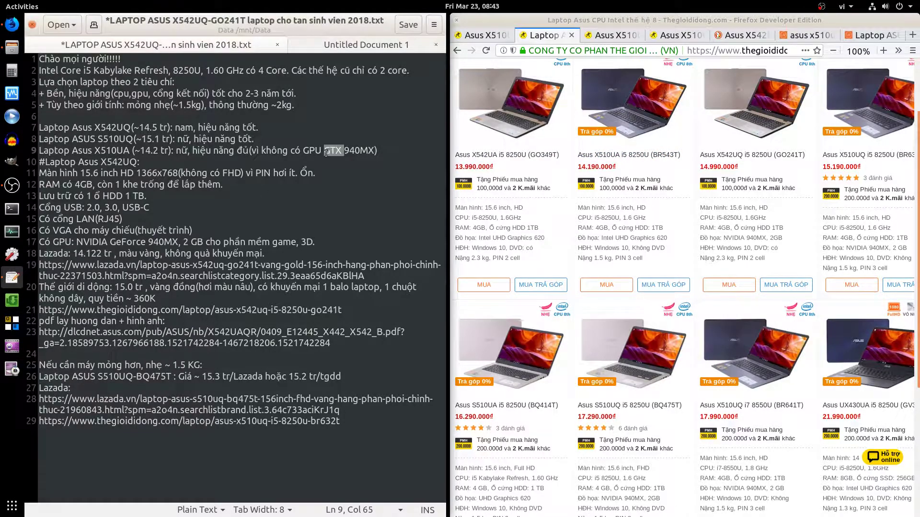
pyautogui.hotkey('ctrl', 's')
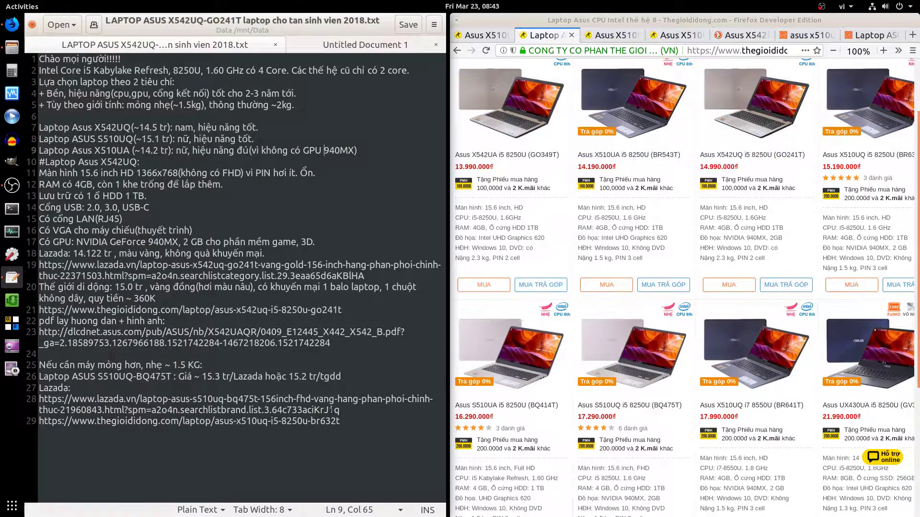
# Note 'không khuyến mãi' after Lazada and add a TGDD backpack and wireless-mouse gift line (~350K)
pyautogui.click(115, 391)
pyautogui.write('khôn')
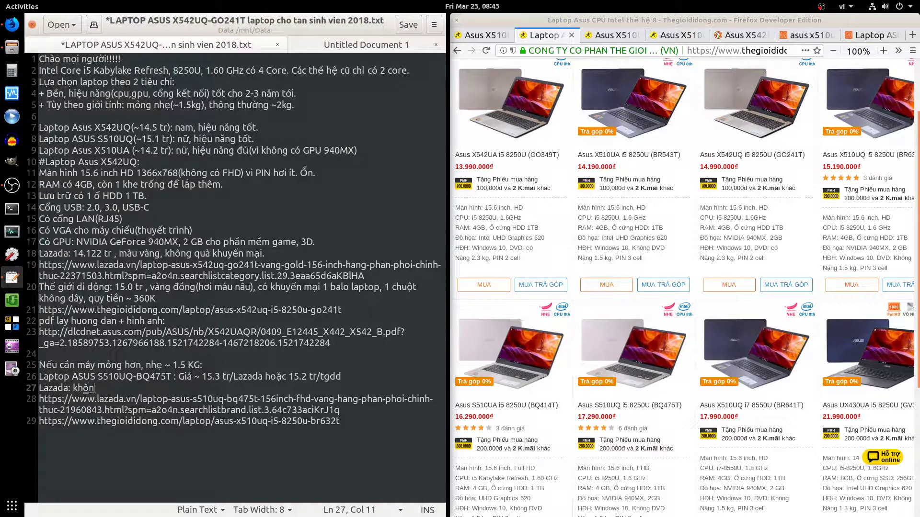
pyautogui.write('g khuyến amã')
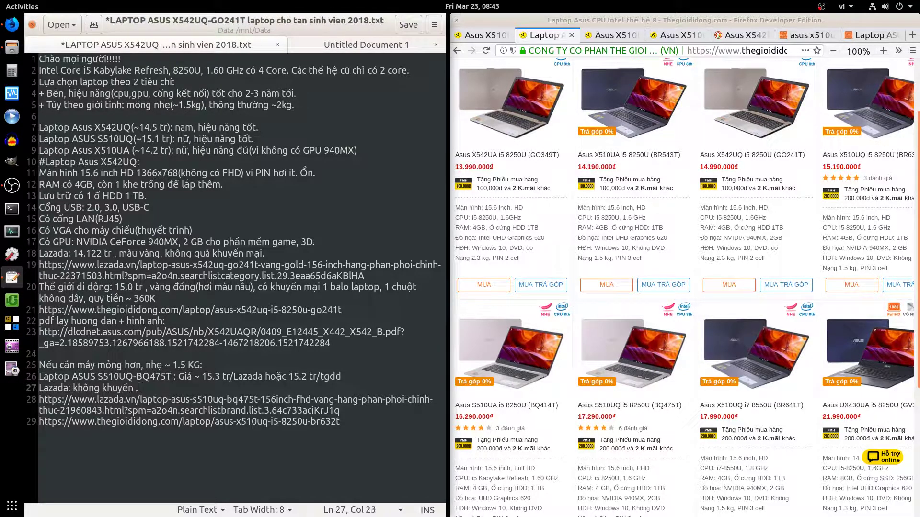
pyautogui.write('i')
pyautogui.click(355, 428)
pyautogui.press('Return')
pyautogui.write('TGDD')
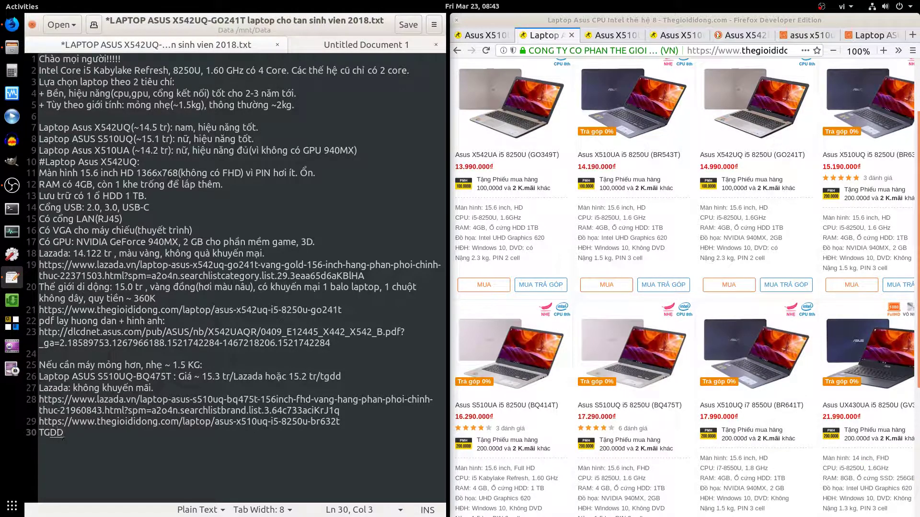
pyautogui.write(': Tặng balo')
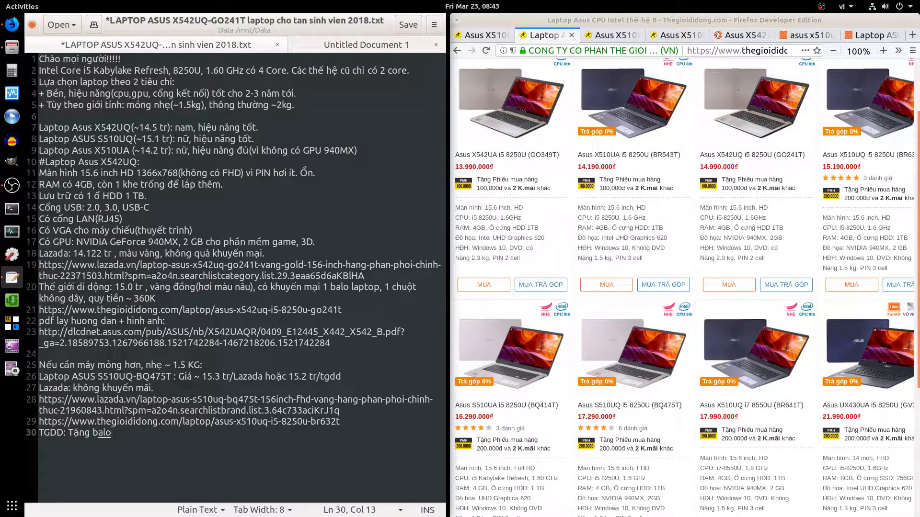
pyautogui.write(' laptop, c')
pyautogui.write('huột không da')
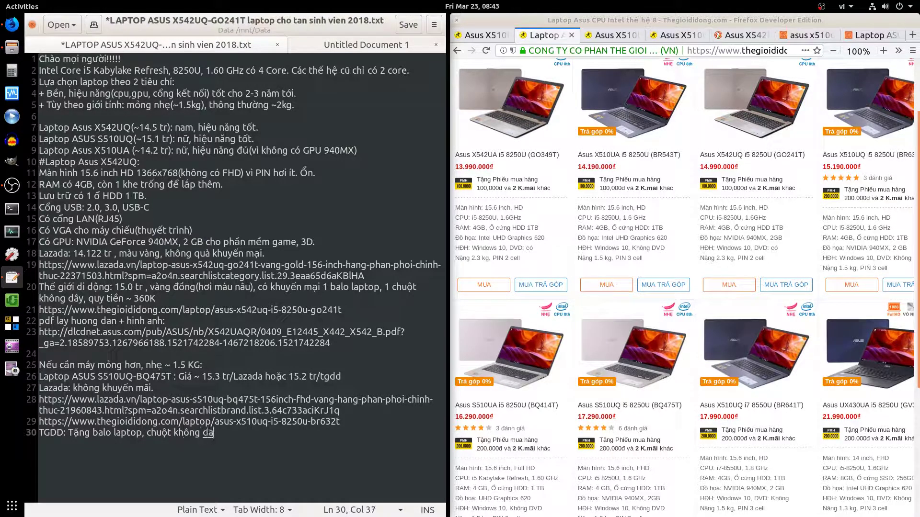
pyautogui.press('BackSpace')
pyautogui.write('ây(~350')
pyautogui.write('K).')
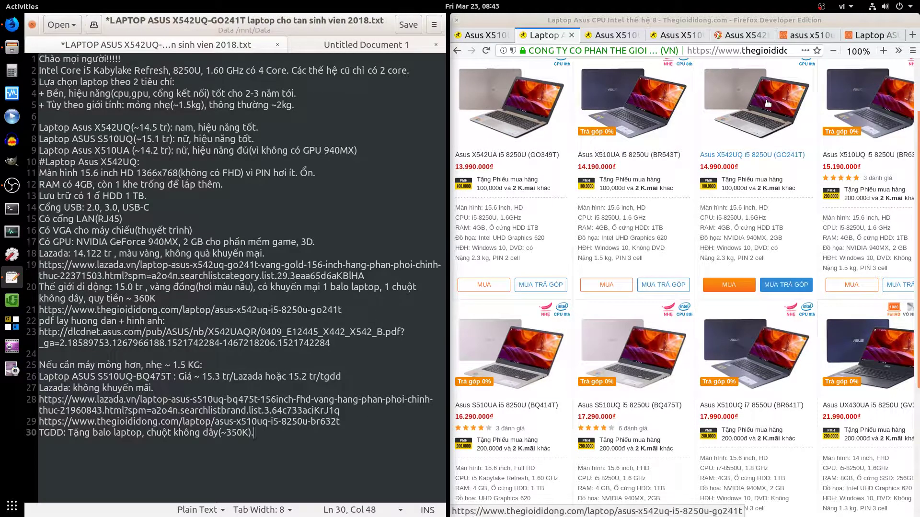
# Paste the Asus X510UQ Thegioididong link as a new line and save
pyautogui.click(665, 40)
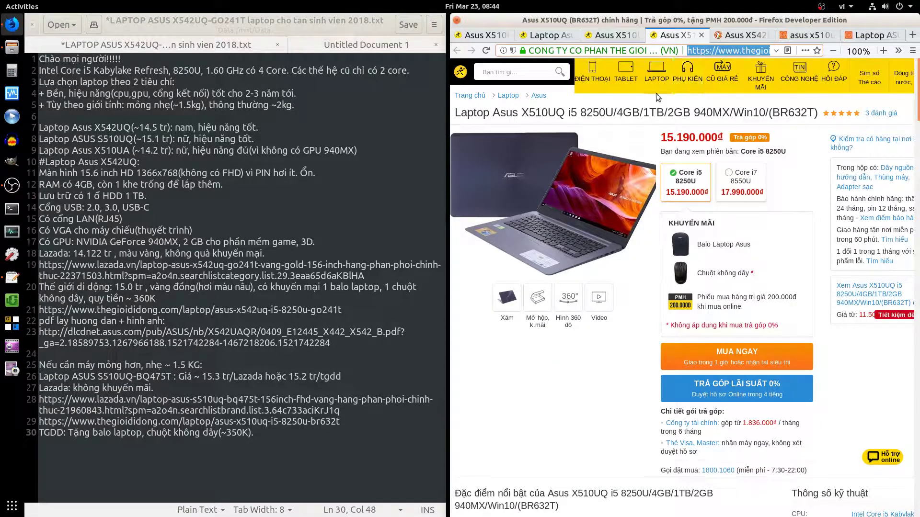
pyautogui.click(193, 466)
pyautogui.press('Return')
pyautogui.hotkey('ctrl', 'v')
pyautogui.hotkey('ctrl', 's')
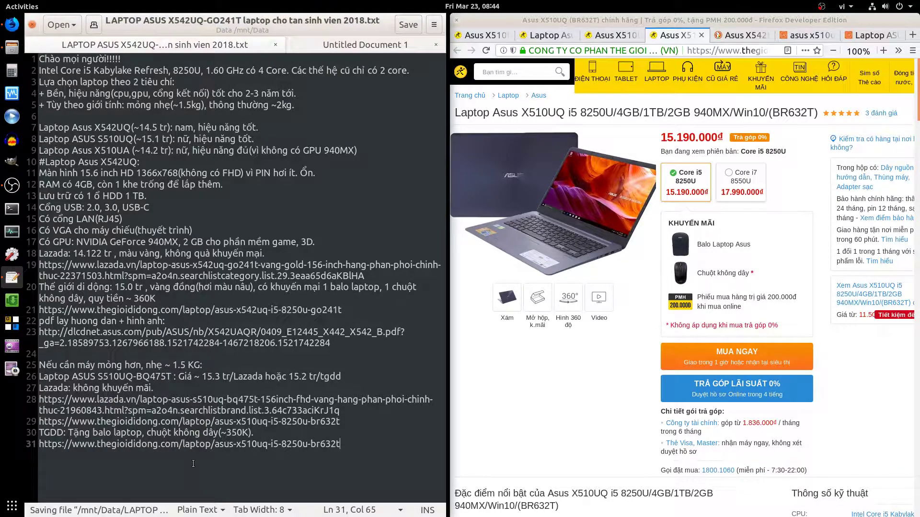
# Type 'Có 2 nơi để mua: Thế giới di động và Lazada.' on empty line 6
pyautogui.scroll(-10, 622, 361)
pyautogui.scroll(-10, 622, 361)
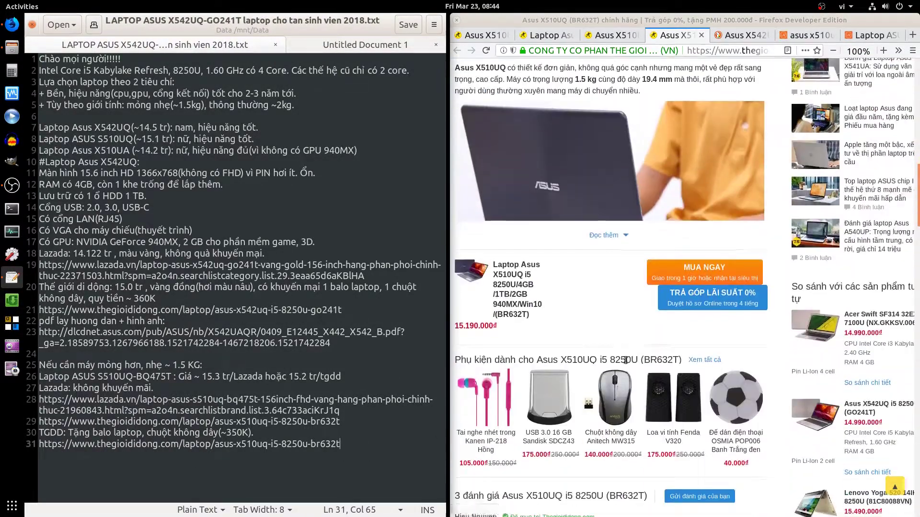
pyautogui.scroll(-6, 625, 361)
pyautogui.scroll(10, 624, 360)
pyautogui.scroll(15, 623, 354)
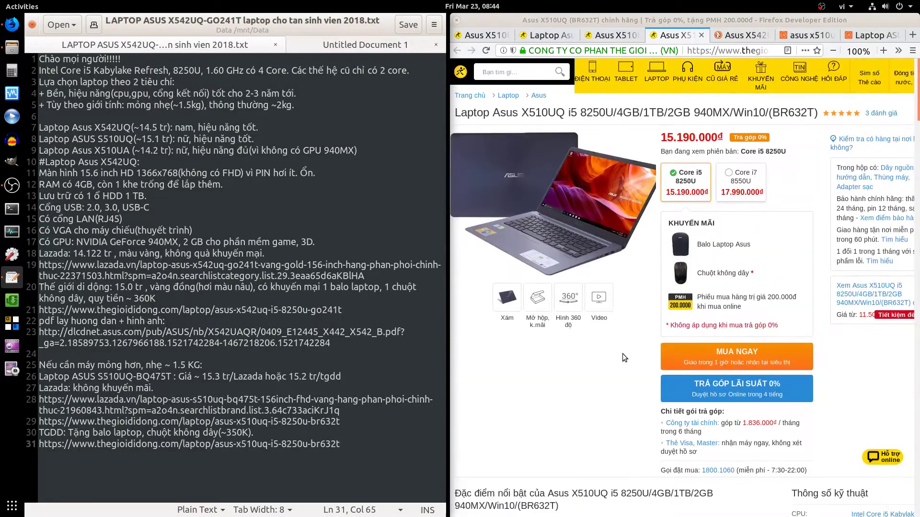
pyautogui.click(91, 117)
pyautogui.write('Có 2 nơi để ')
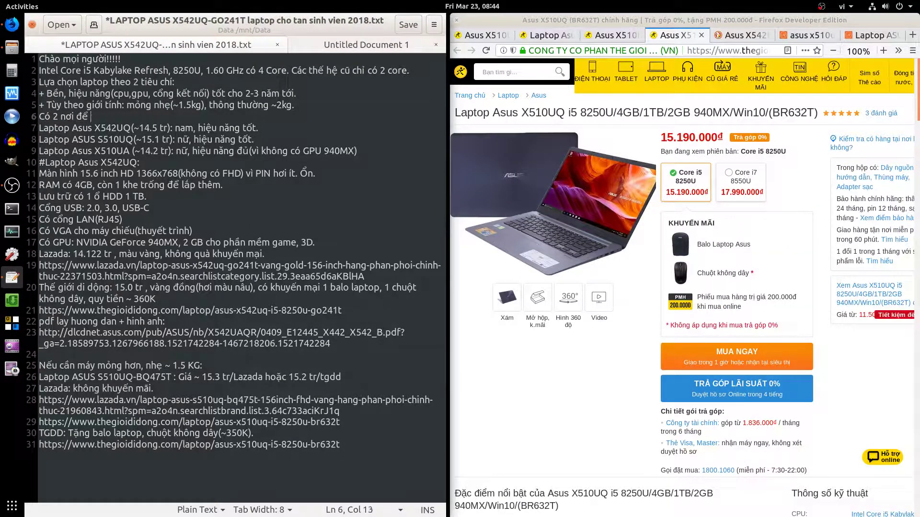
pyautogui.write('mua: Thế ')
pyautogui.write('giới di động và')
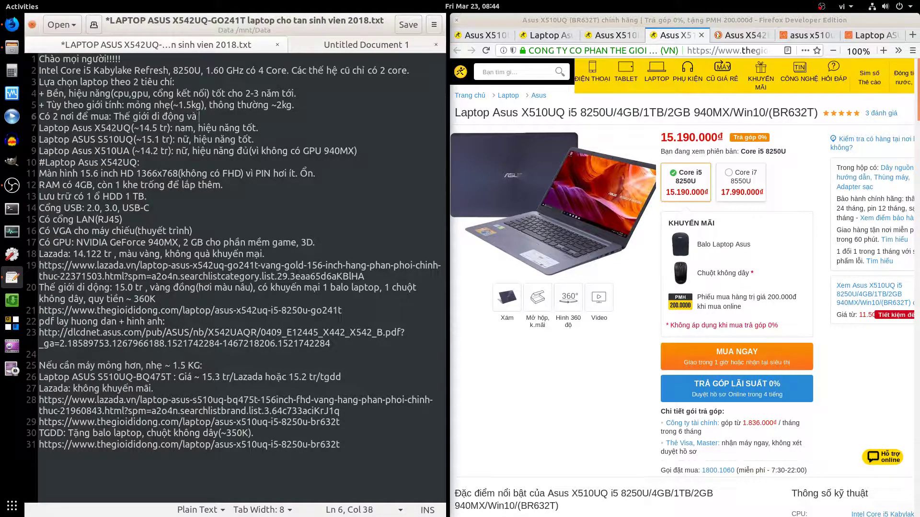
pyautogui.write(' Lazada.')
# Add line 7 '+ TGDD thì có khuyến mãi: balo laptop + chuột không dây ~ 350K'
pyautogui.press('Return')
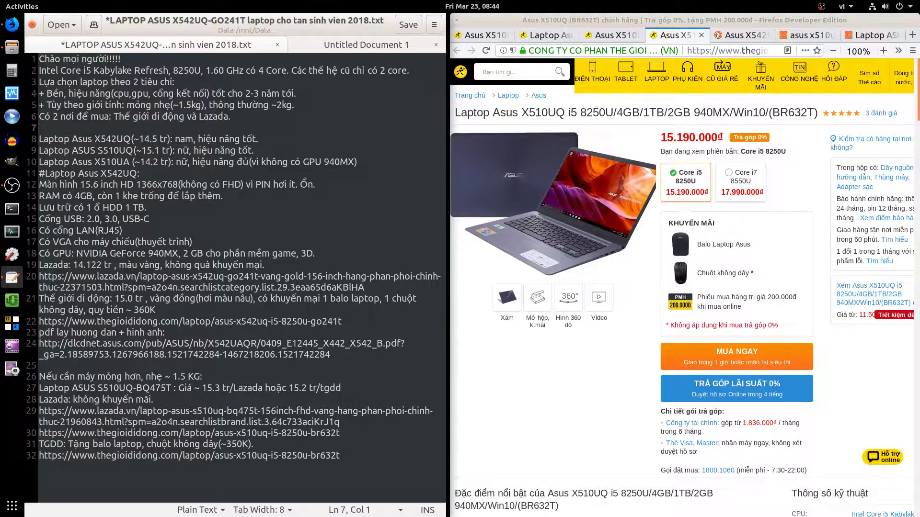
pyautogui.write('+TGDD')
pyautogui.write(' thì có khuyến mãi')
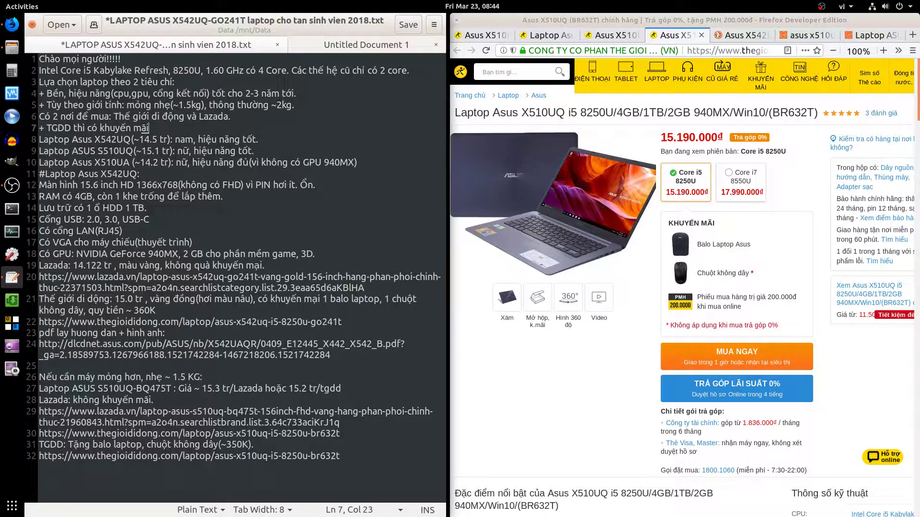
pyautogui.write('balo laptop + ')
pyautogui.write('chuoột không da')
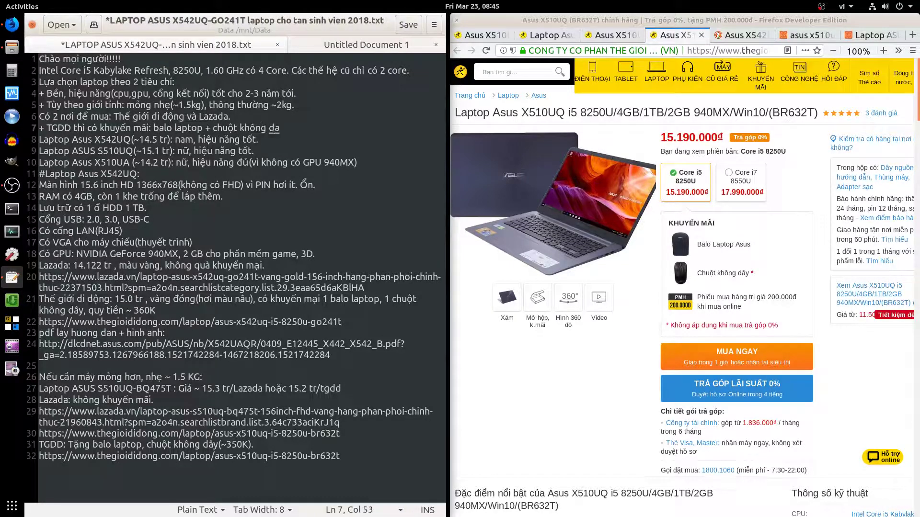
pyautogui.write('y ~ 350K')
pyautogui.press('Return')
pyautogui.write('+')
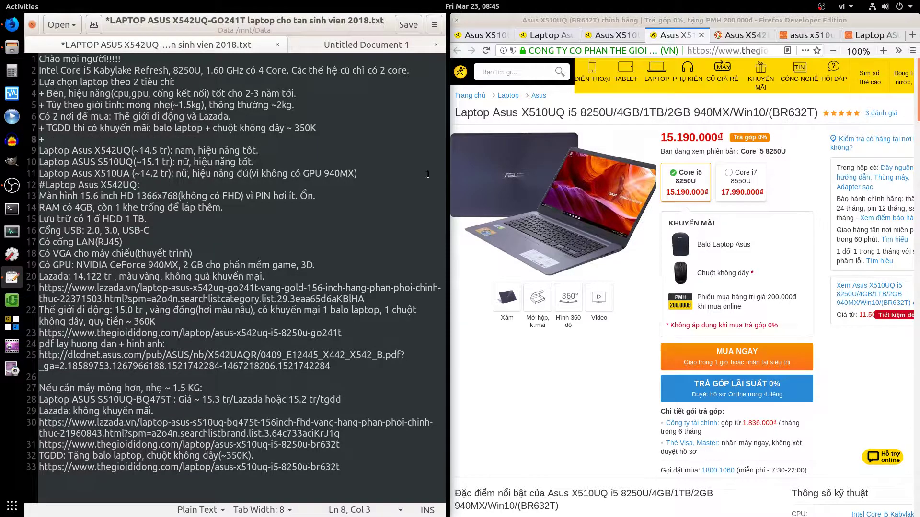
# Search the web for 'balaptopmua tgdd' and open Thegioididong's backpack price page in a new tab
pyautogui.click(687, 72)
pyautogui.click(716, 52)
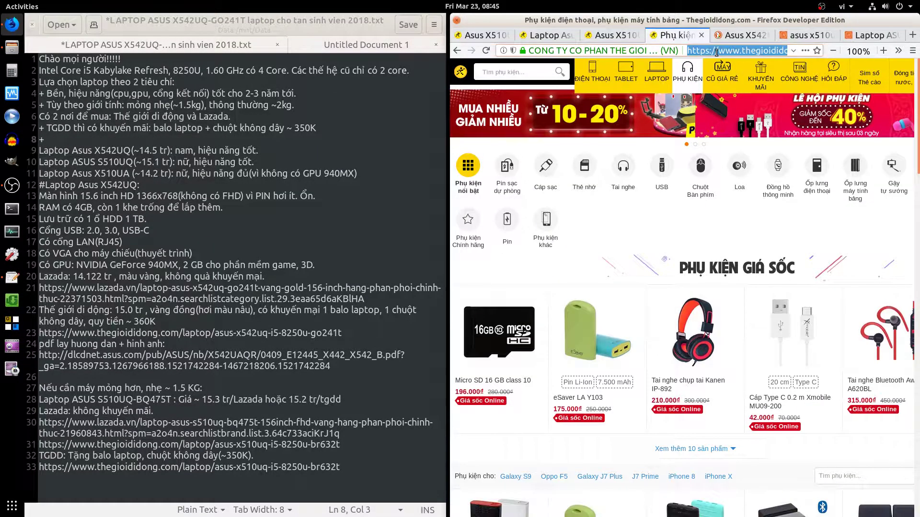
pyautogui.write('balolaptop')
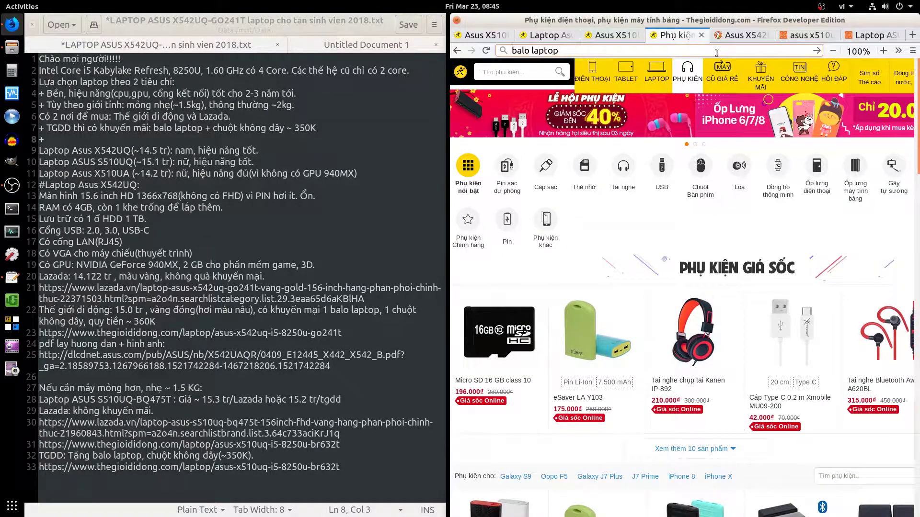
pyautogui.write('mua')
pyautogui.press('Return')
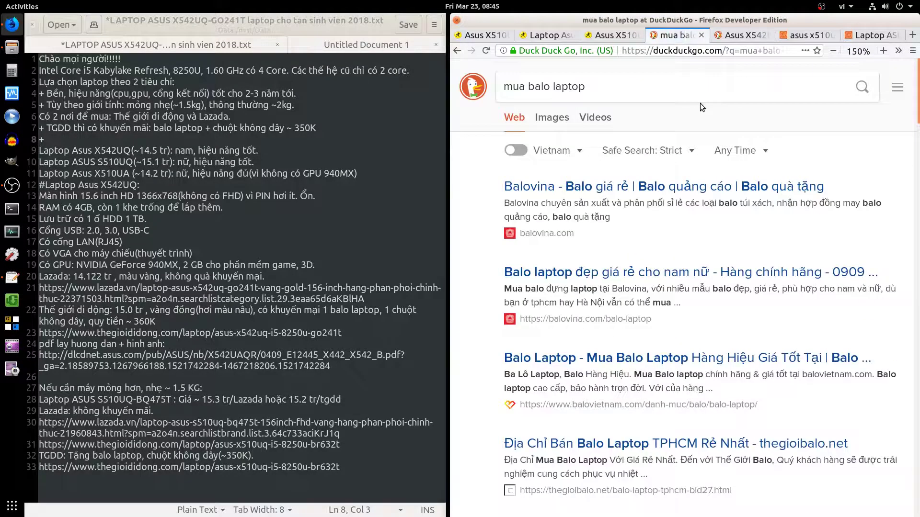
pyautogui.write('tgdd')
pyautogui.press('Return')
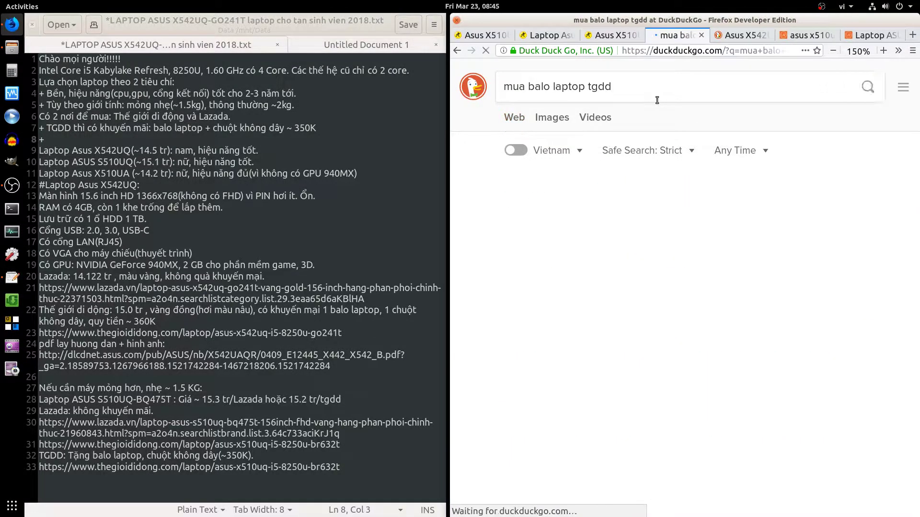
pyautogui.middleClick(673, 361)
pyautogui.click(704, 39)
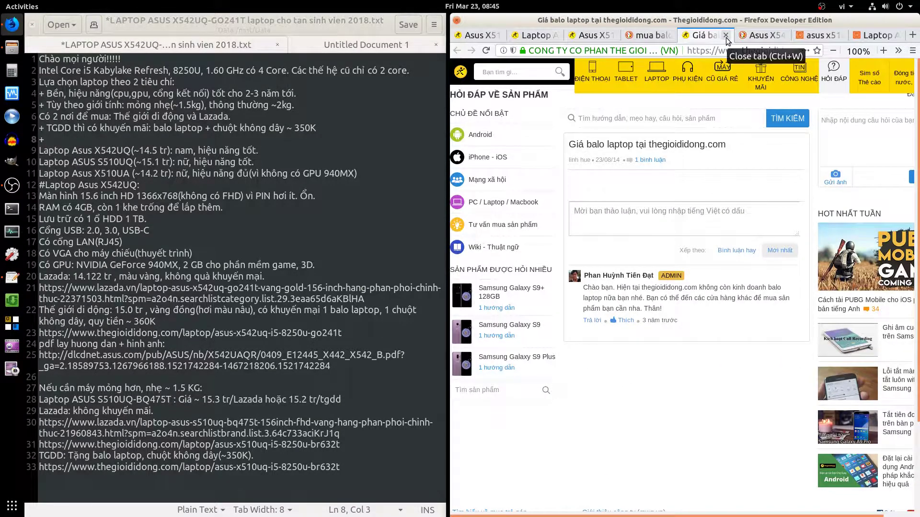
# In Thegioididong's Chuột Bàn phím category, tick the 'Chuột không dây' filter
pyautogui.click(688, 74)
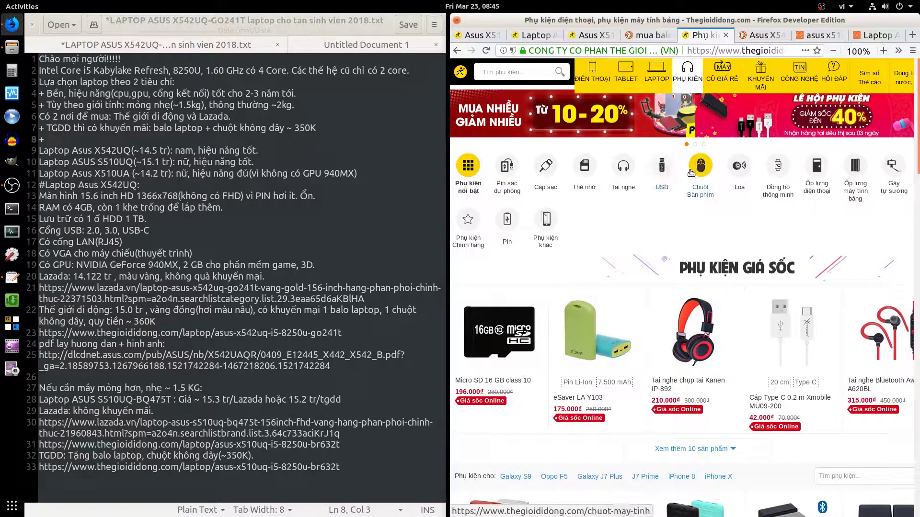
pyautogui.click(701, 167)
pyautogui.click(555, 271)
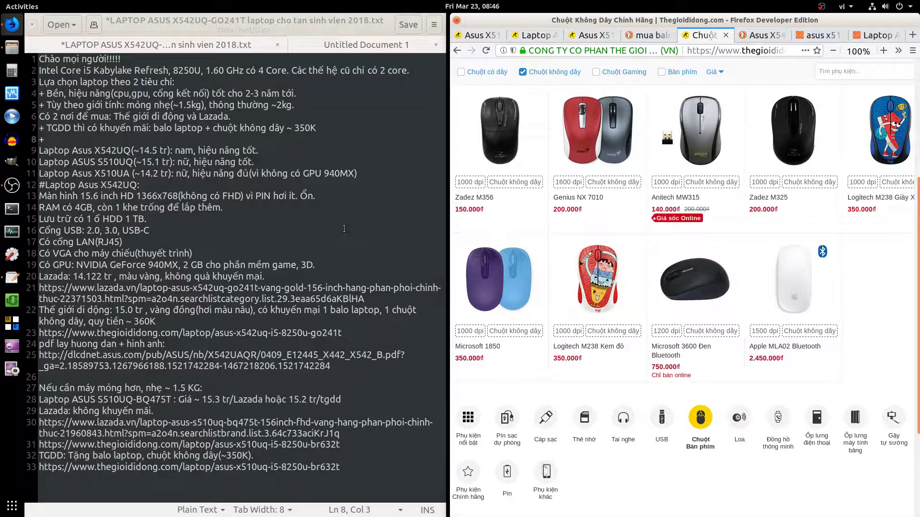
# Append 'Vậy mua ở đâu tốt nhất? Nếu bạn tự đi mua balo theo ý riêng thì mua ở Lazada(' to line 8
pyautogui.click(131, 138)
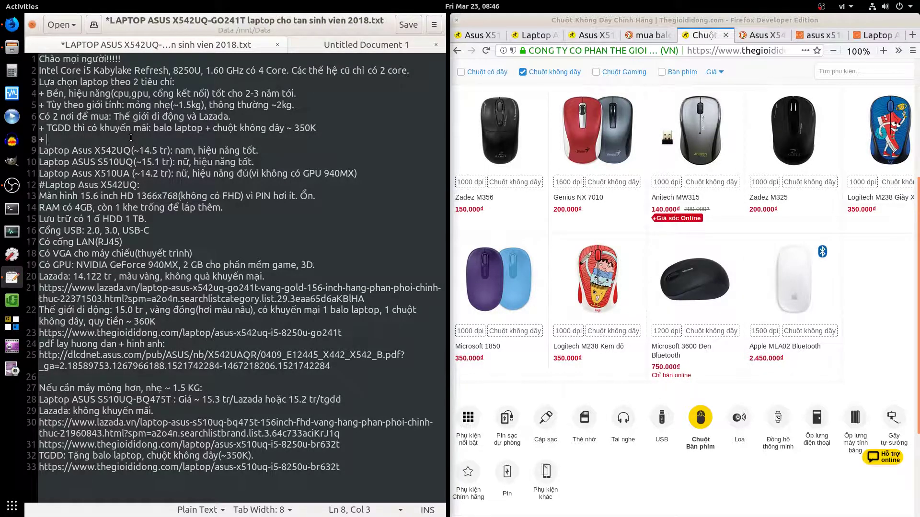
pyautogui.write('Vậy mua ở đâu')
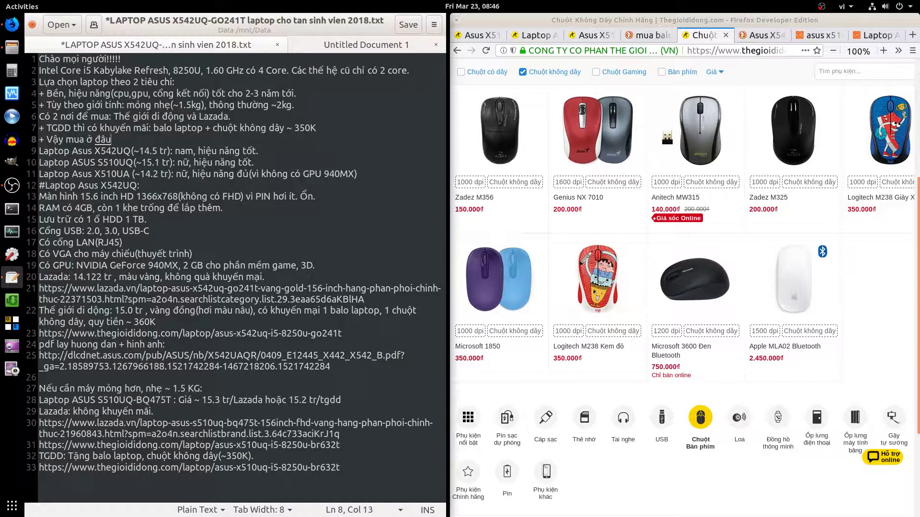
pyautogui.write(' tốt nhất?')
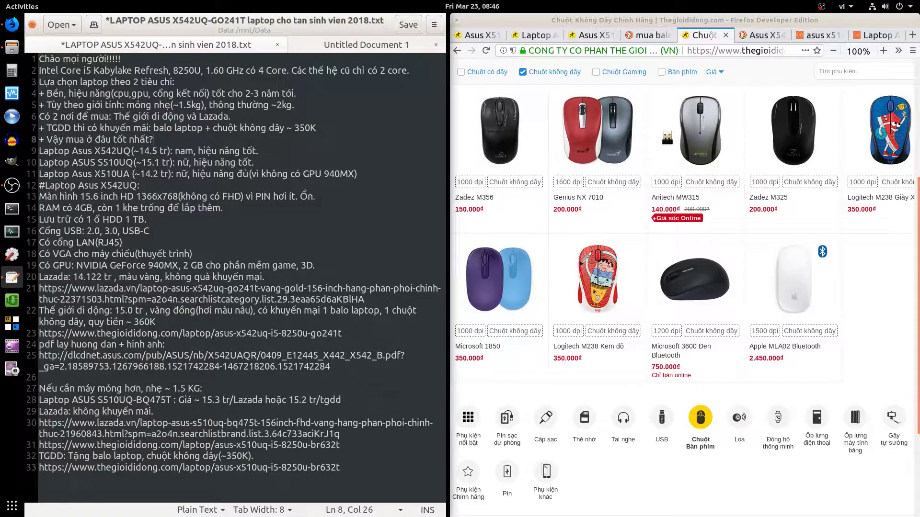
pyautogui.write(' Nế')
pyautogui.write('u bạn .tu')
pyautogui.press('BackSpace')
pyautogui.press('BackSpace')
pyautogui.press('BackSpace')
pyautogui.write('tự đi mua balo')
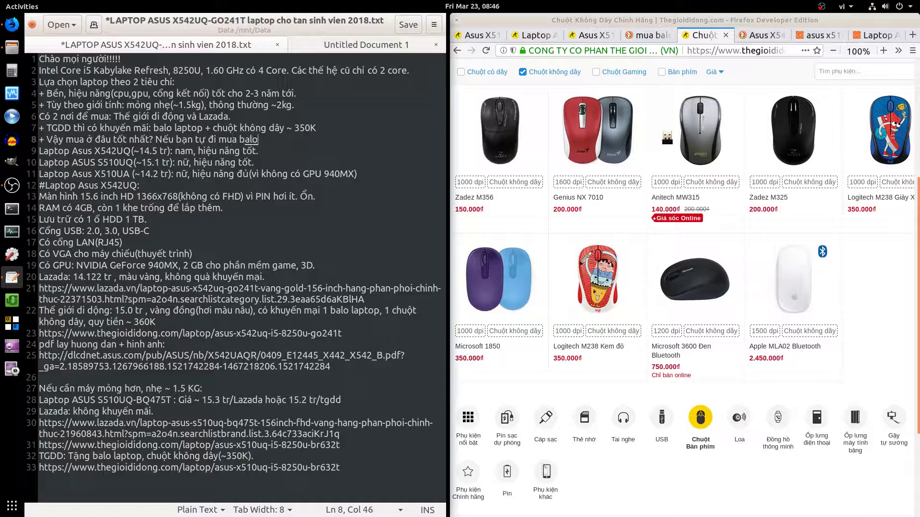
pyautogui.write(' theo ý r')
pyautogui.write('iêng thì mua ở ')
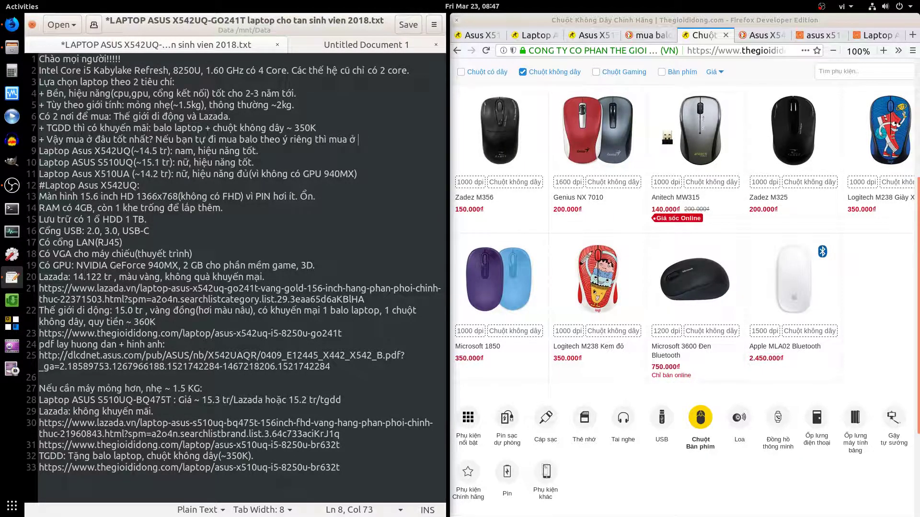
pyautogui.write('Lazada')
pyautogui.write('(')
# Paste 'Asus X542UQ' into the Lazada parentheses, put that advice on its own line, and add 'bản này có gía tốt'
pyautogui.moveTo(131, 152); pyautogui.dragTo(71, 152)
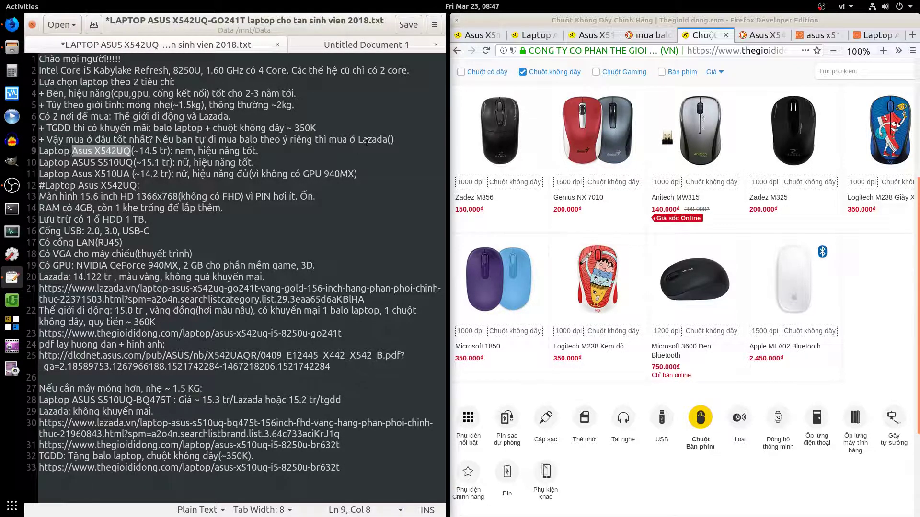
pyautogui.click(389, 139)
pyautogui.write('Asus X542UQ')
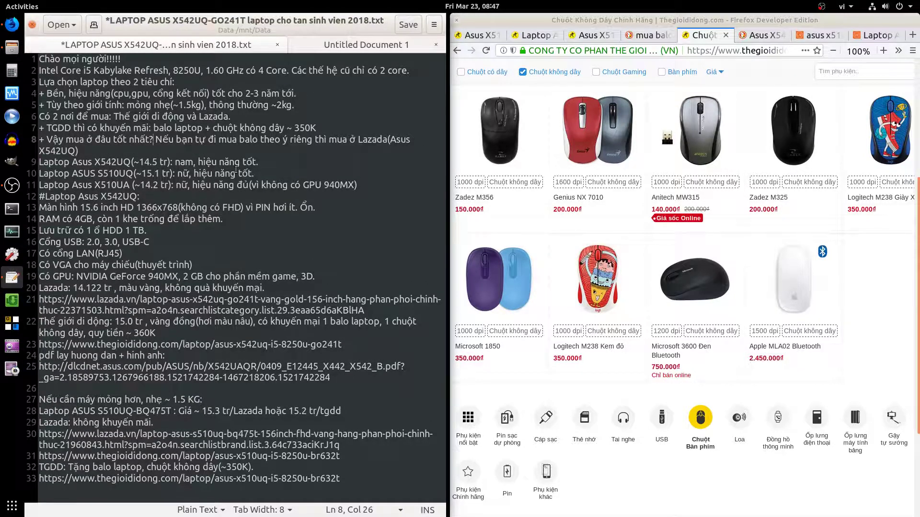
pyautogui.press('Return')
pyautogui.write('...............................')
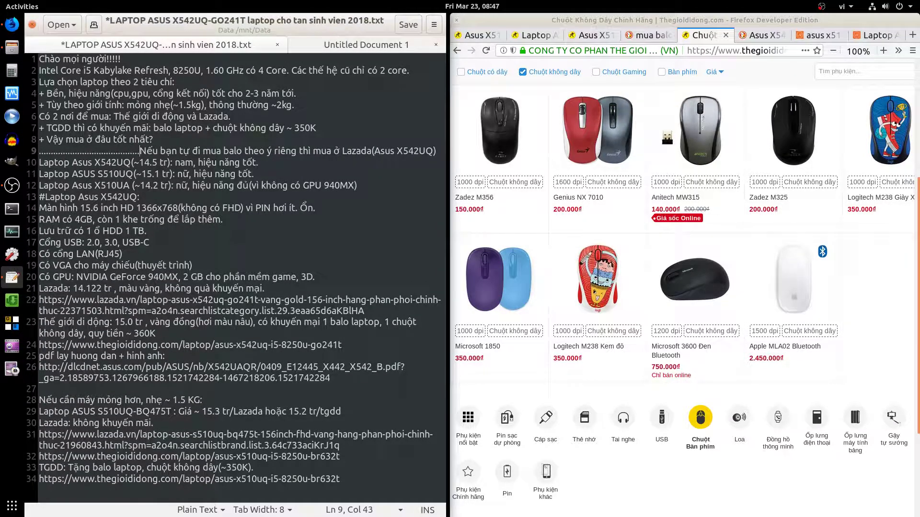
pyautogui.write('.........')
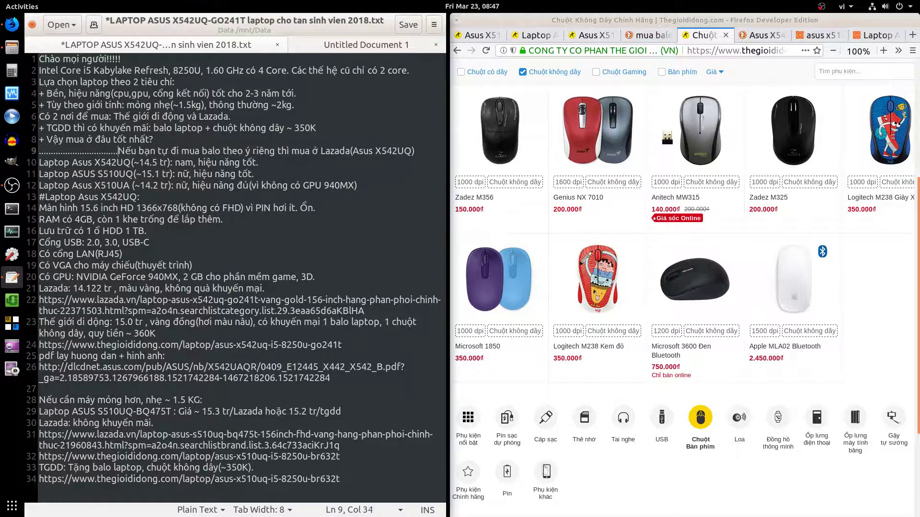
pyautogui.hotkey('shift', 'Home')
pyautogui.press('Delete')
pyautogui.press('End')
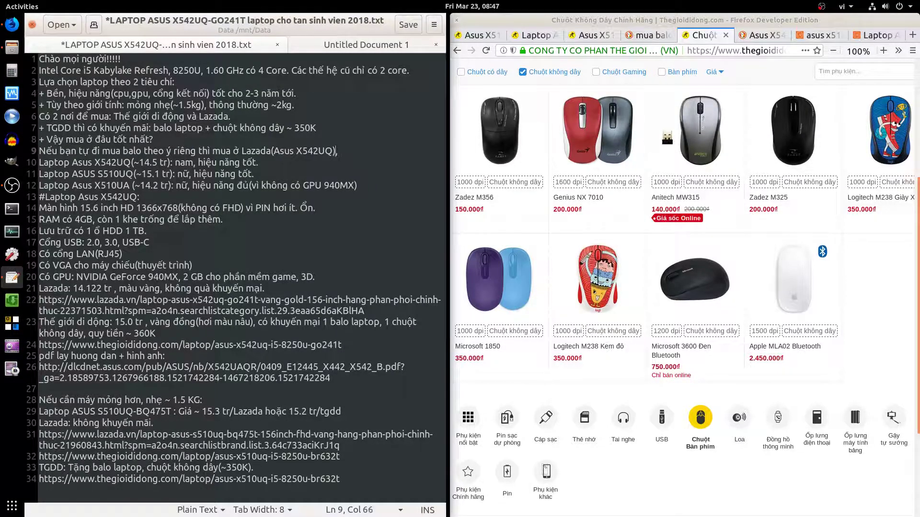
pyautogui.write('bản này có ')
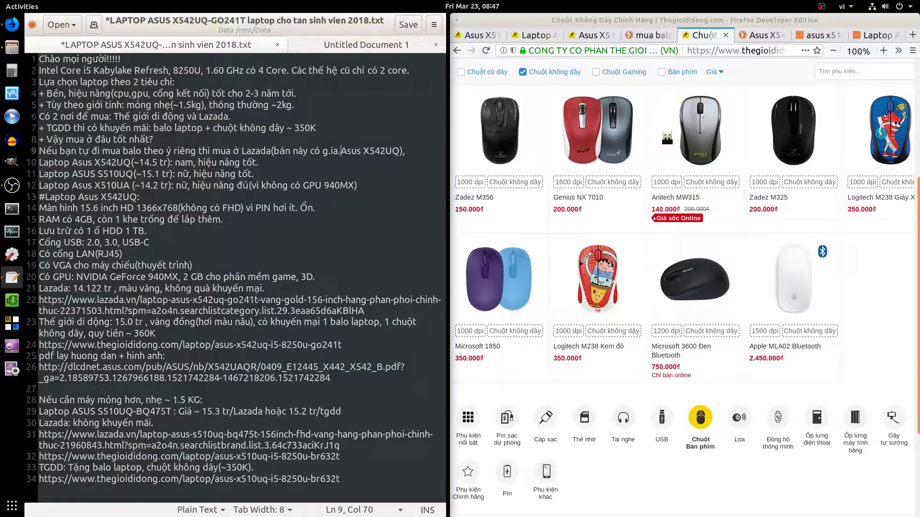
pyautogui.write('gía. tố')
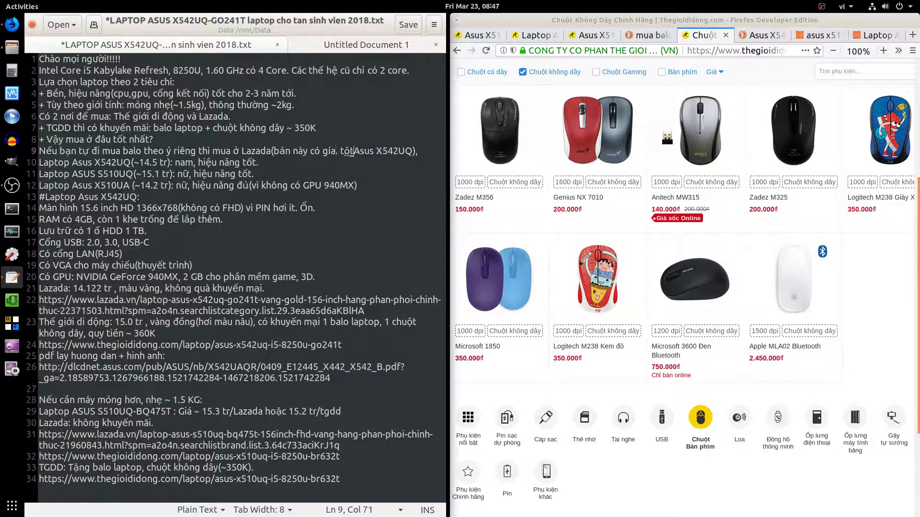
pyautogui.write('t')
pyautogui.press('BackSpace')
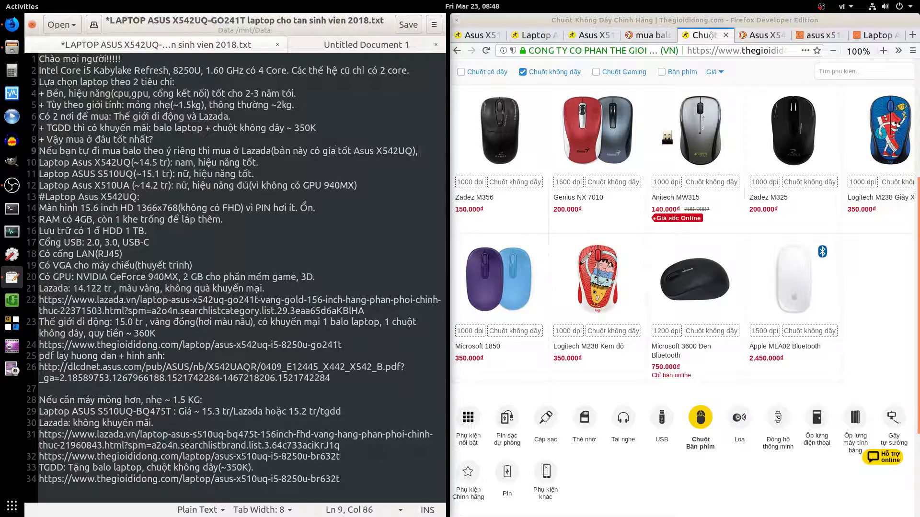
# Add a new line saying other models should be bought at Thế giới di động
pyautogui.press('Return')
pyautogui.write('còn các ')
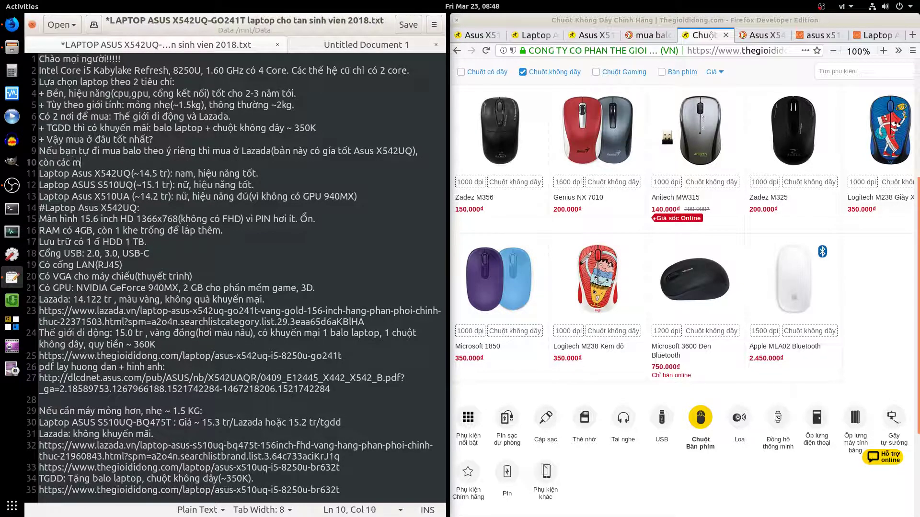
pyautogui.write('mẫu ')
pyautogui.write(' thì qu.a thể')
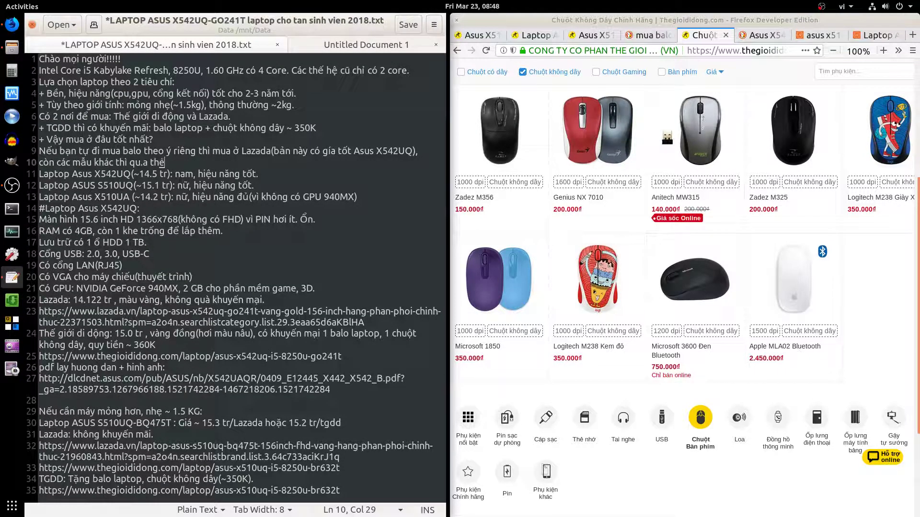
pyautogui.write(' giow')
pyautogui.write('...')
pyautogui.press('BackSpace')
pyautogui.press('BackSpace')
pyautogui.press('BackSpace')
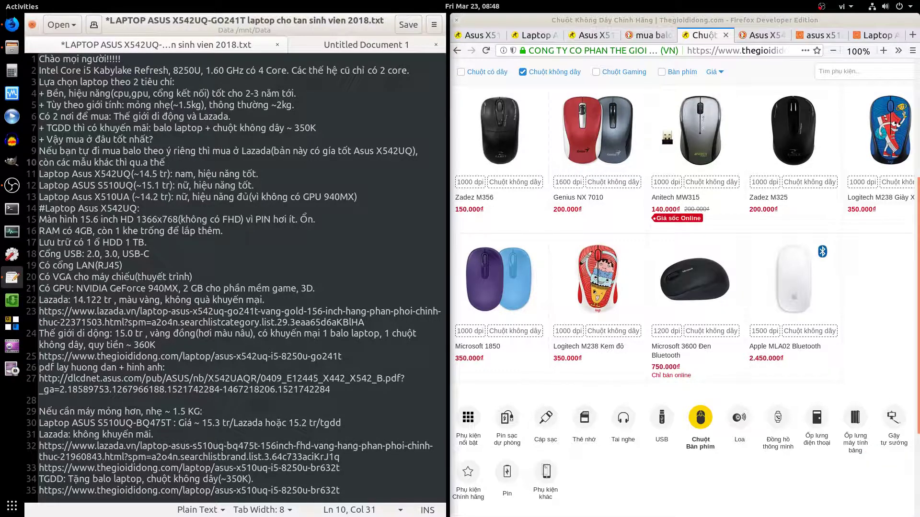
pyautogui.write('giới di động mua.')
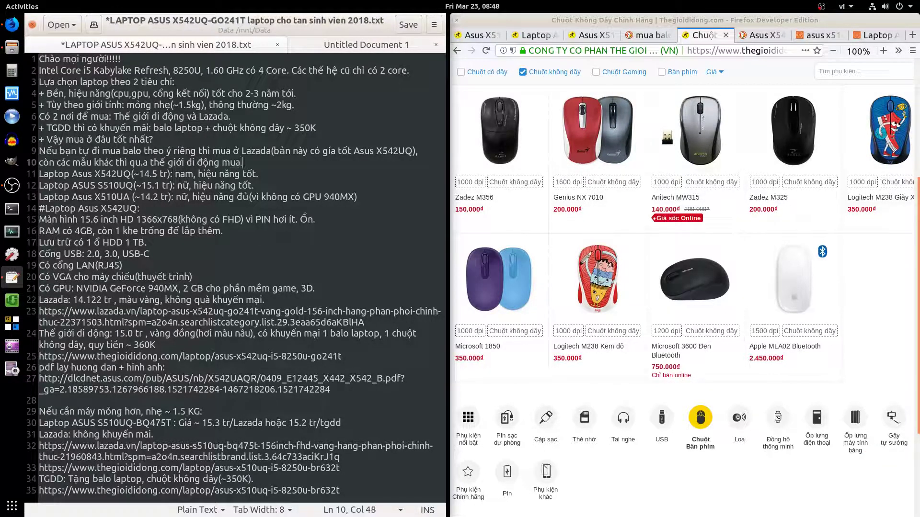
pyautogui.click(142, 162)
pyautogui.press('BackSpace')
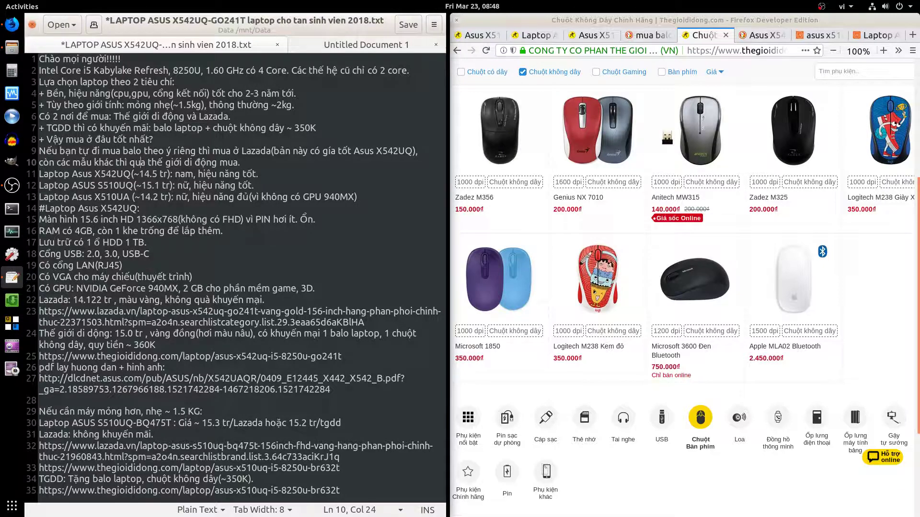
# Note on line 8 that the backpack-and-mouse gift isn't always offered, so deduct ~350k, then save
pyautogui.click(154, 139)
pyautogui.write('Cái balo +')
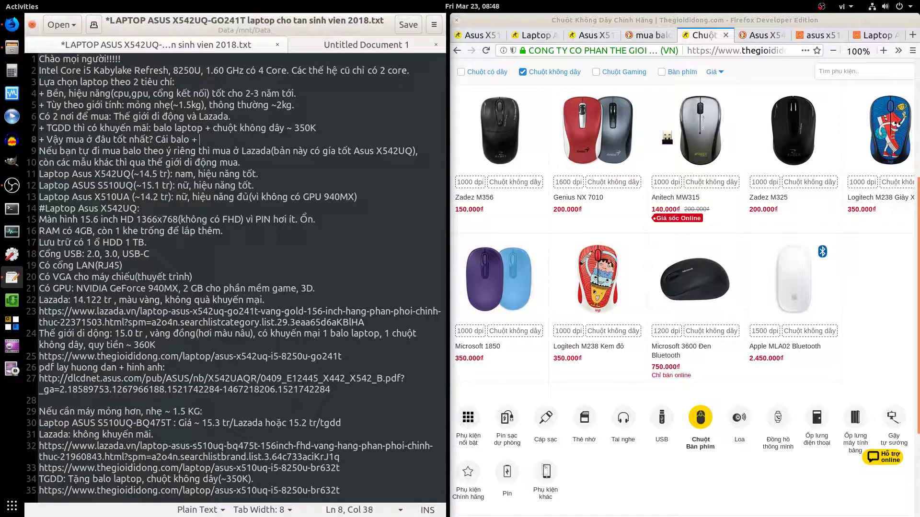
pyautogui.write('chuột này')
pyautogui.write('không phải lúc nào cụ')
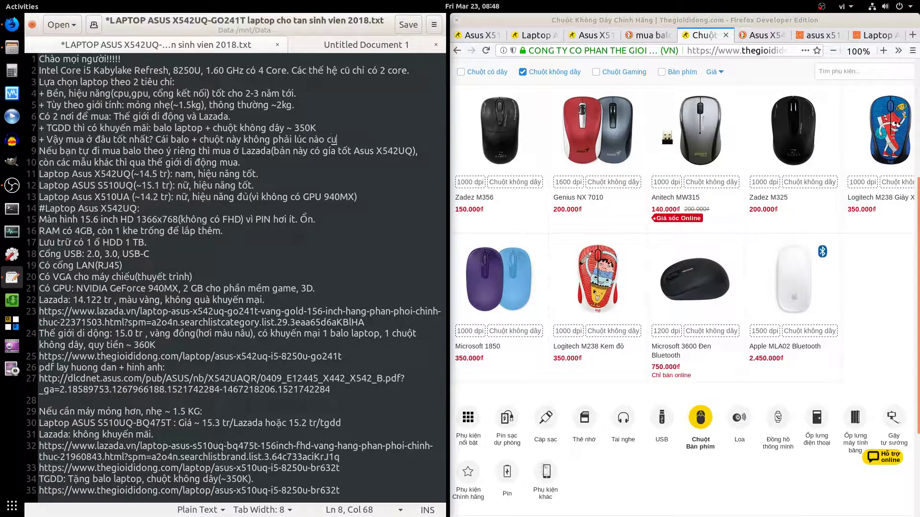
pyautogui.write('ng có')
pyautogui.write(' nên')
pyautogui.write('sẽ trừ g')
pyautogui.write('iá mua laptop ')
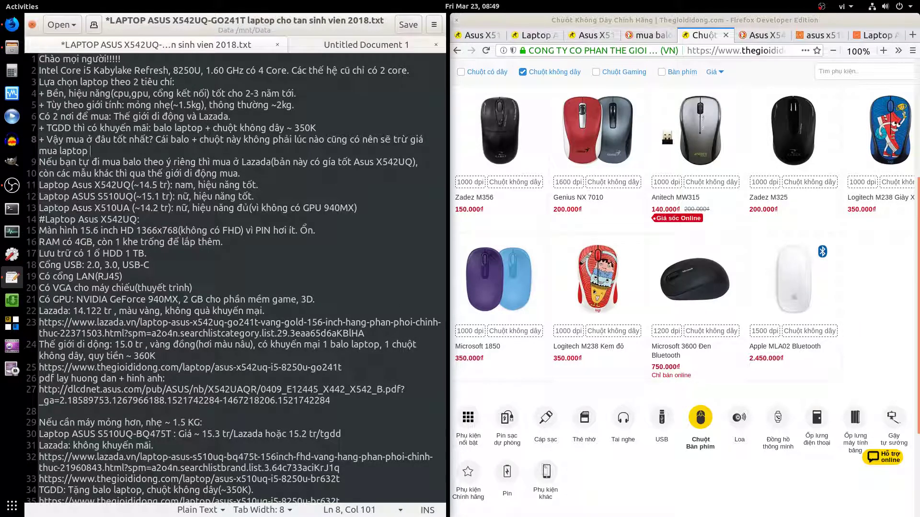
pyautogui.write('~ 350k(h')
pyautogui.write('oặc bạn hỏi có đ')
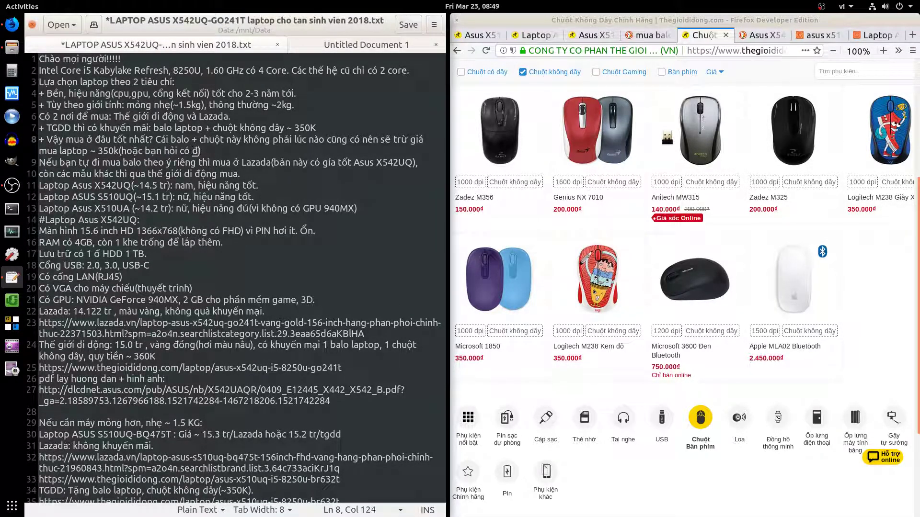
pyautogui.write('ược trừ khuyến m')
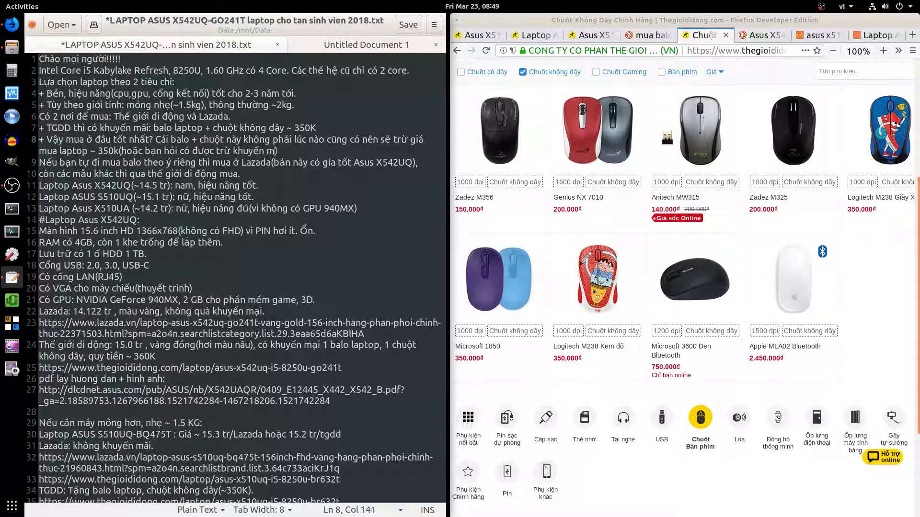
pyautogui.write('ãi không để giảm).')
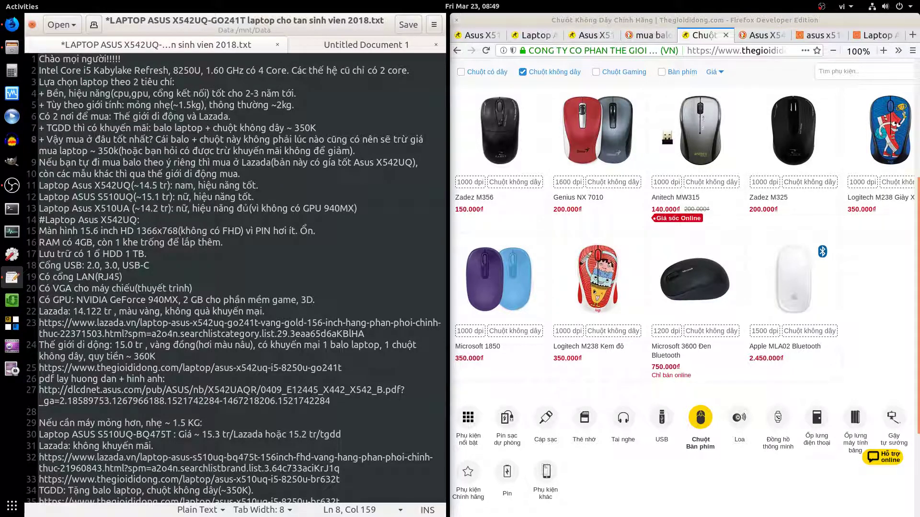
pyautogui.click(186, 55)
pyautogui.press('Down')
pyautogui.press('Home')
pyautogui.hotkey('ctrl', 's')
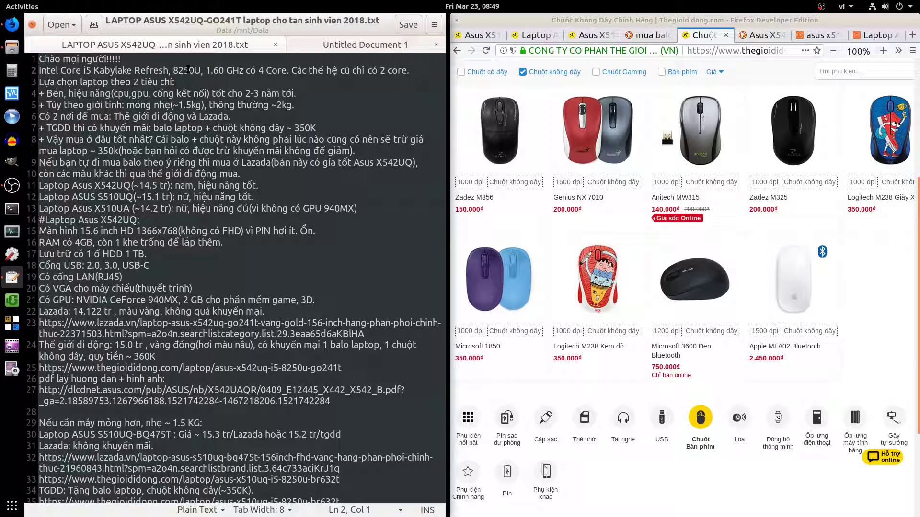